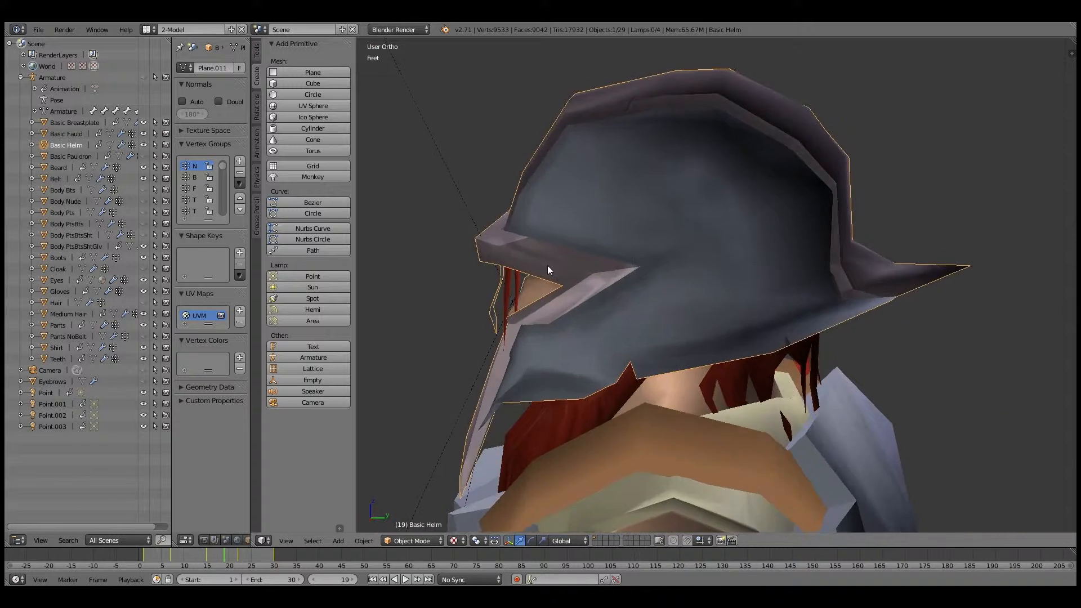
Step: Hide the Basic Helm, then bring the Basic Fauld into view on the character
scroll(547, 265, "down", 3)
left_click(144, 145)
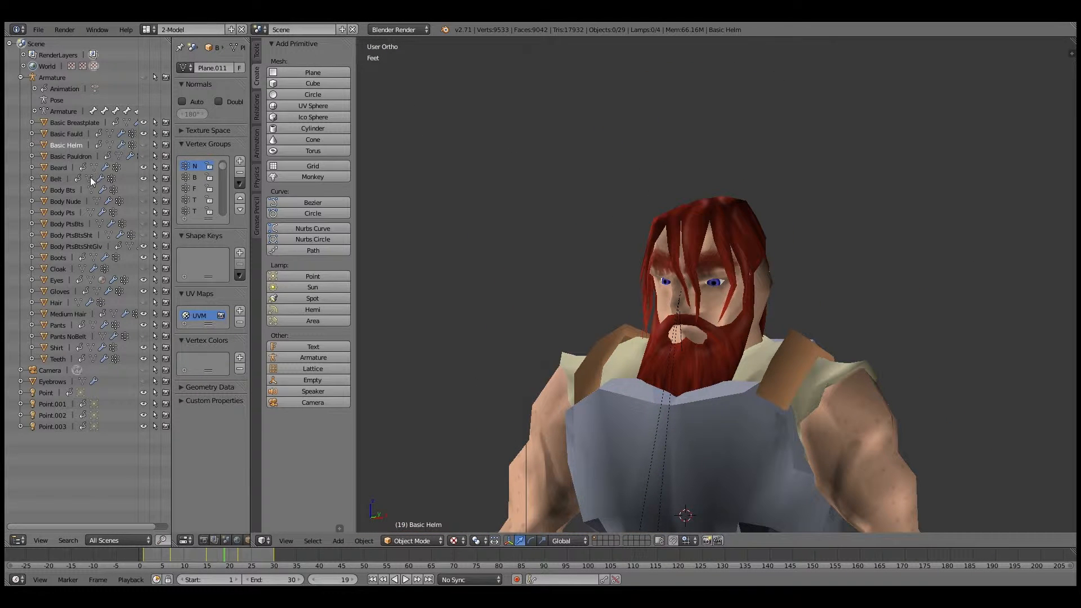
left_click(103, 258)
scroll(658, 345, "down", 3)
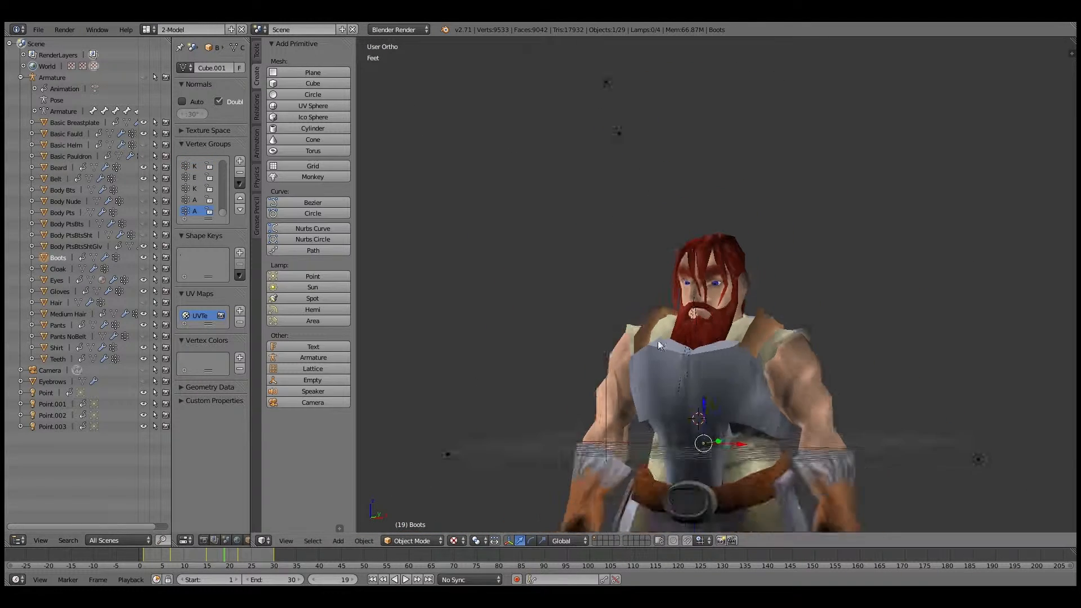
middle_click_drag(733, 400, 717, 237, "shift")
right_click(734, 342)
key("KP_Decimal")
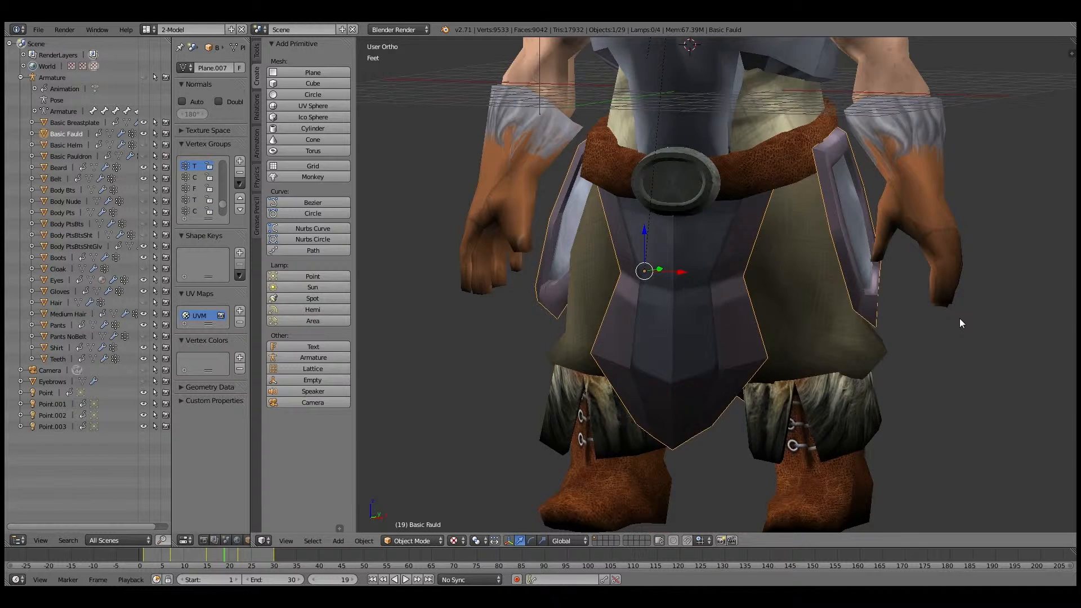
middle_click_drag(959, 319, 862, 386)
scroll(839, 268, "down", 3)
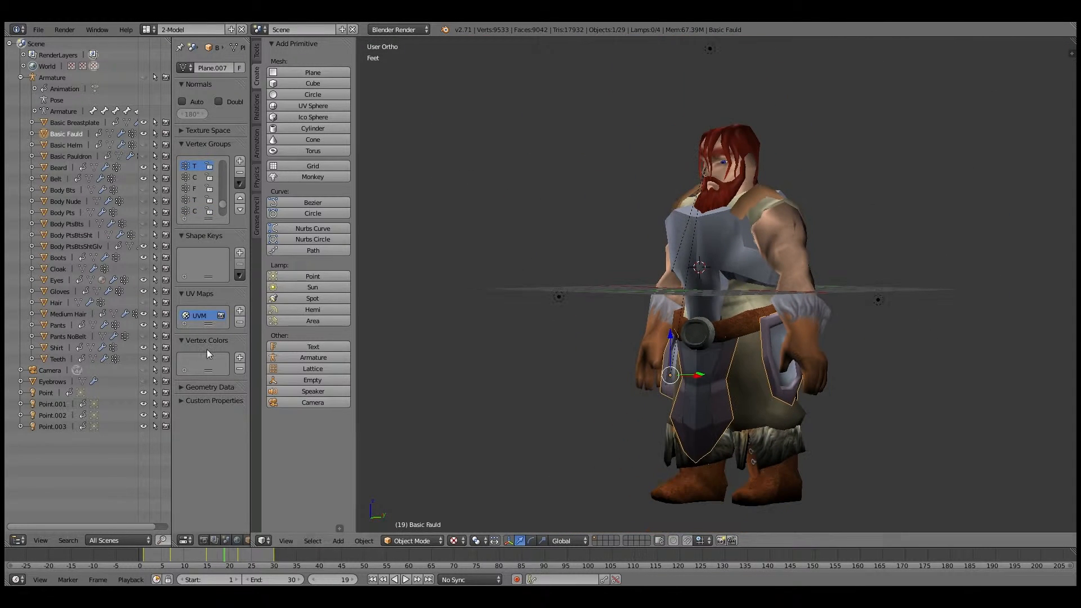
Step: Delete the four point lamps: Point, Point.001, Point.002 and Point.003
left_click(52, 415)
left_click(52, 426)
key("x")
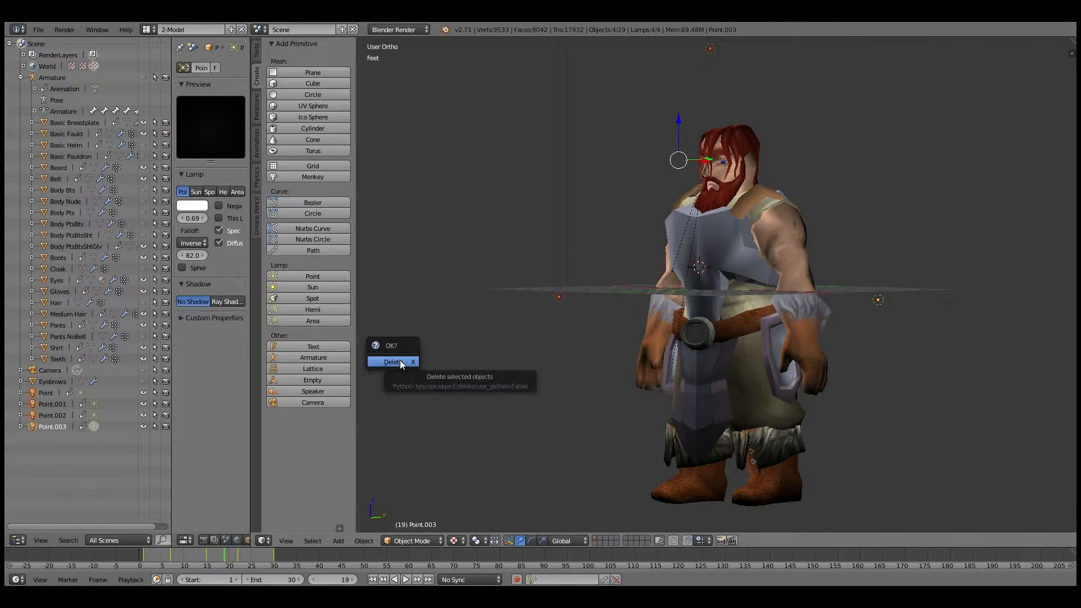
left_click(410, 365)
Step: Make the Cloak object visible and select it
scroll(876, 345, "up", 5)
mouse_move(876, 345)
middle_mouse_down()
mouse_move(809, 357)
mouse_move(878, 350)
middle_mouse_up()
middle_click_drag(811, 350, 788, 347, "shift")
scroll(802, 273, "down", 2)
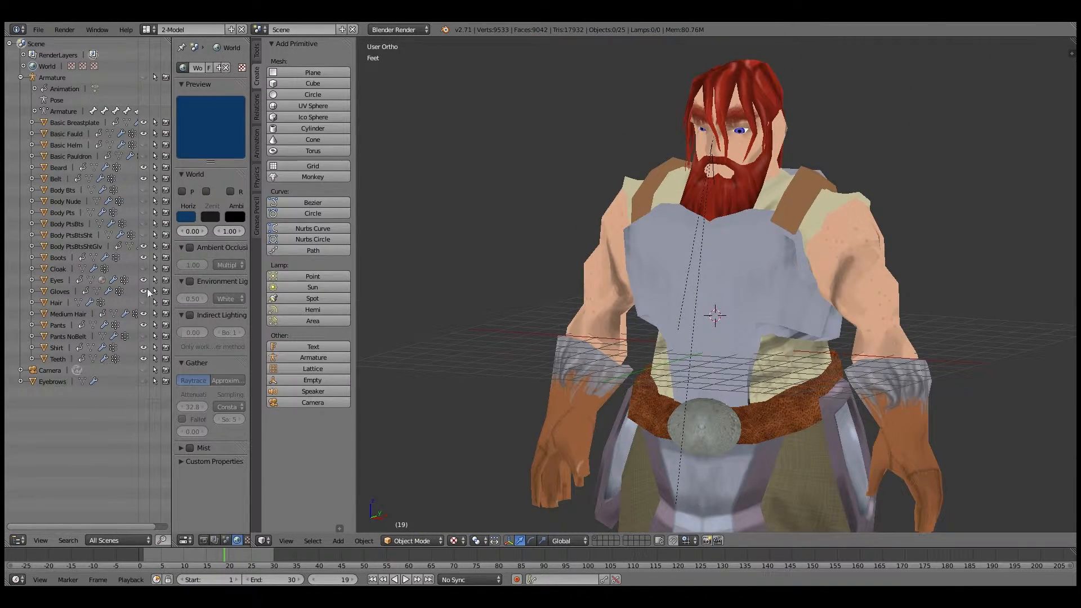
left_click(143, 269)
left_click(58, 268)
scroll(843, 189, "down", 2)
middle_click_drag(842, 189, 816, 121, "shift")
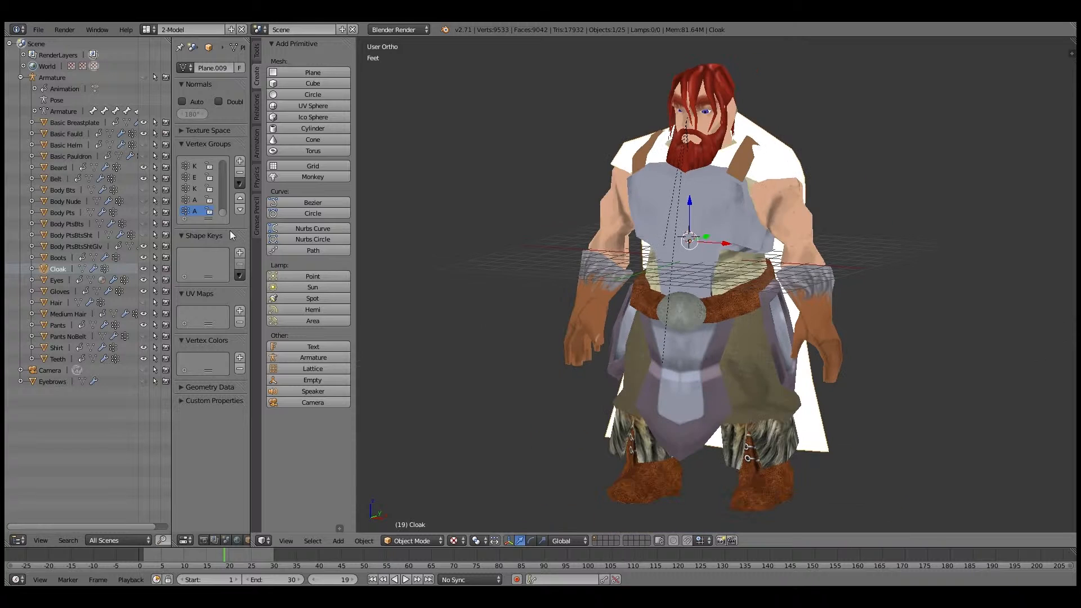
Step: Hide the Basic Breastplate and the Beard to clear the area around the cloak's collar
left_click(144, 123)
mouse_move(915, 302)
middle_mouse_down()
mouse_move(791, 311)
mouse_move(934, 298)
middle_mouse_up()
left_click(145, 167)
middle_click_drag(731, 304, 608, 318)
Step: In Edit Mode on the cloak, mark a seam along the edge loop around the neck opening
key("Tab")
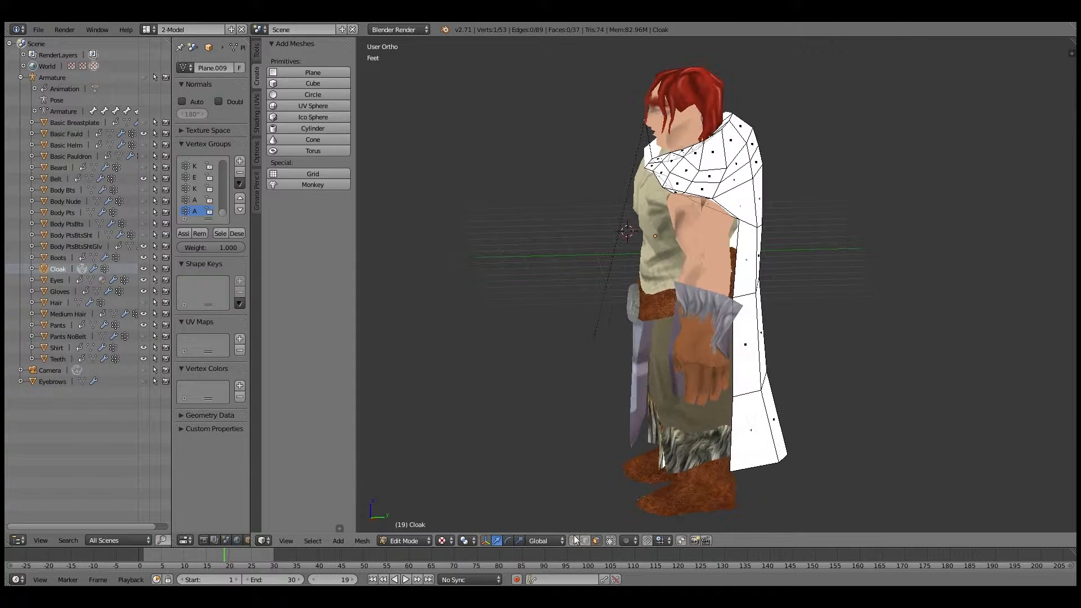
scroll(901, 247, "up", 5)
middle_click_drag(888, 241, 867, 337, "shift")
middle_click_drag(844, 237, 853, 265)
right_click(905, 186, "alt")
right_click(802, 337, "shift")
right_click(673, 368, "shift")
key("ctrl+e")
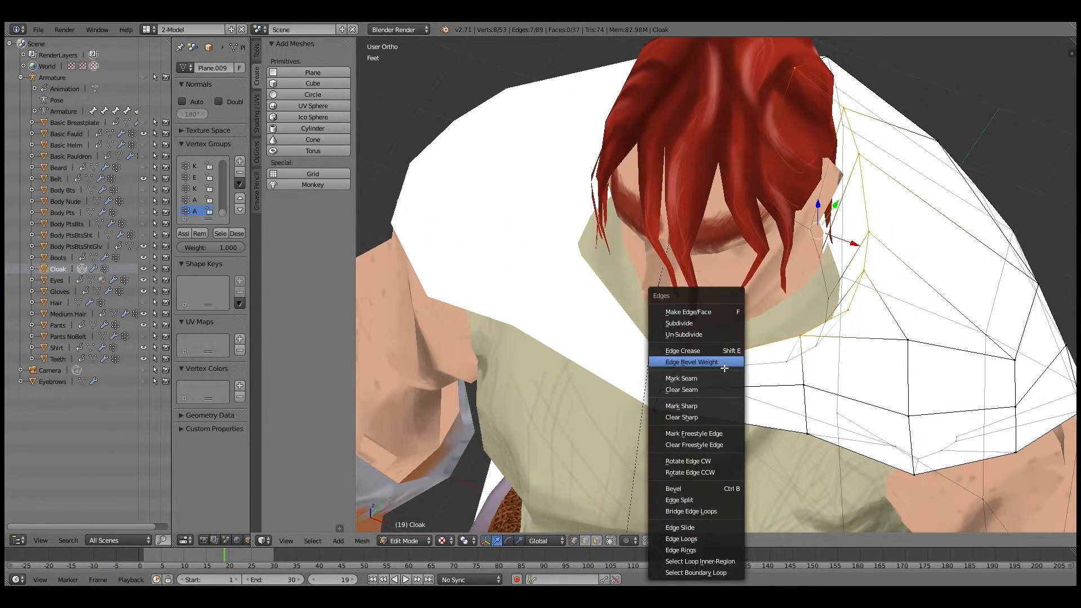
left_click(725, 378)
key("a")
Step: Mark a second seam along another edge loop of the cloak's collar
middle_click_drag(834, 387, 852, 337)
right_click(881, 221, "alt")
middle_click_drag(881, 225, 759, 217)
middle_click_drag(753, 256, 791, 261)
key("ctrl+e")
left_click(790, 260)
key("a")
Step: Select the whole cloak mesh and turn the Properties area into a widened UV/Image Editor
middle_click_drag(878, 298, 782, 290)
scroll(770, 302, "down", 5)
key("a")
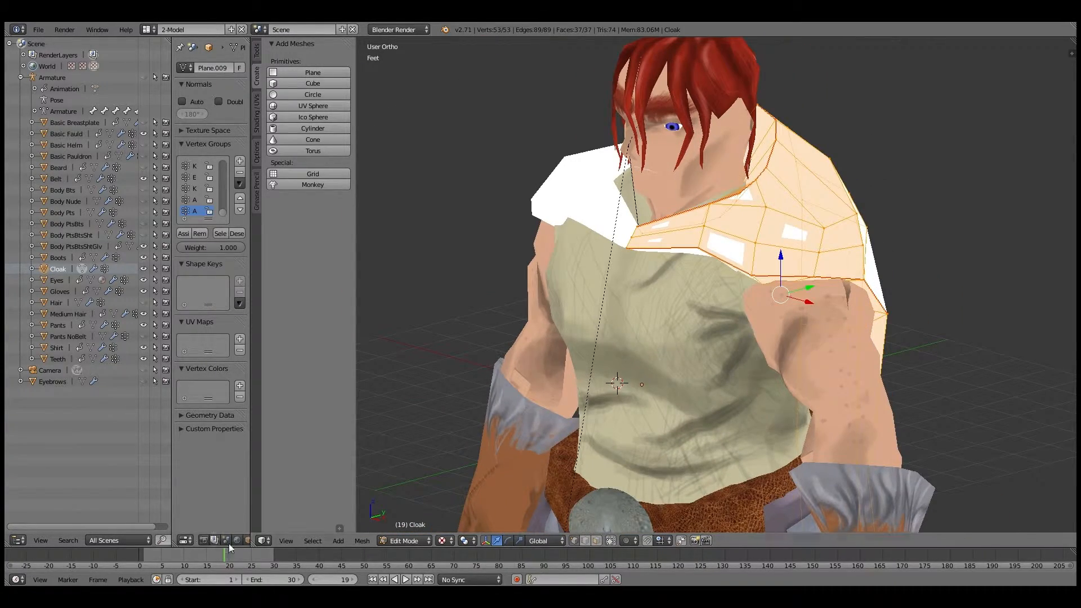
left_click(185, 540)
left_click(223, 450)
left_click_drag(251, 357, 687, 343)
scroll(540, 360, "down", 3)
Step: Create a blank 1024 × 1024 px image named White Fur Cloak
left_click(260, 540)
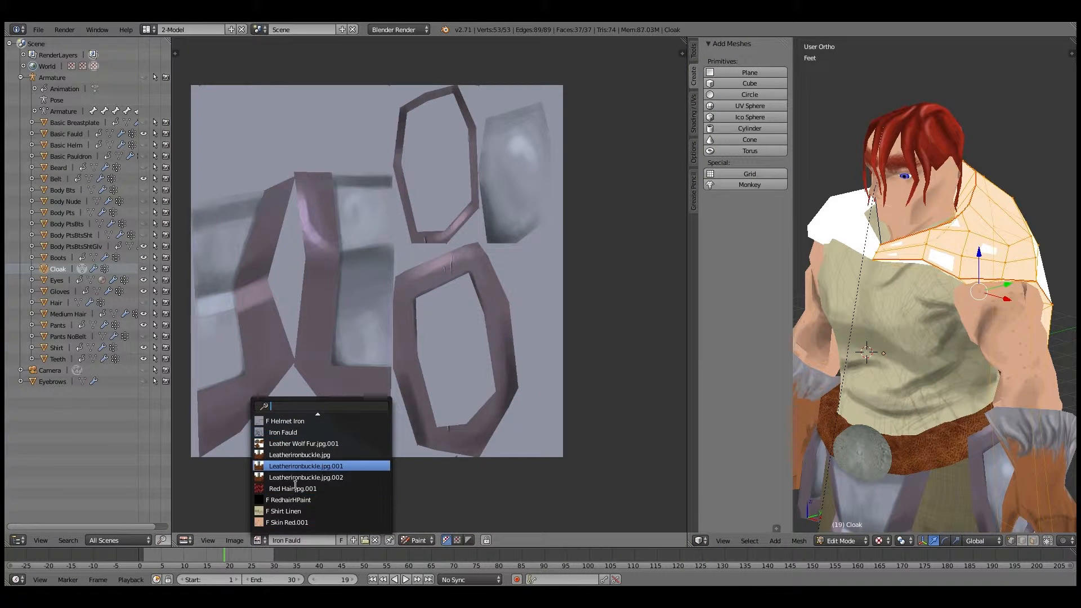
left_click(234, 540)
left_click(275, 526)
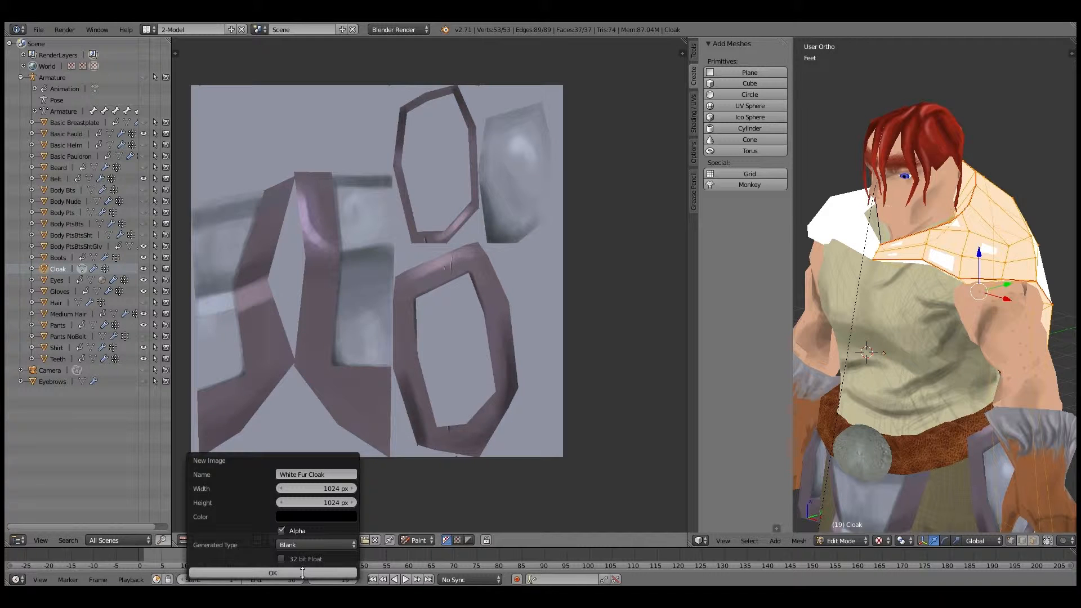
left_click(329, 572)
Step: Unwrap the cloak mesh onto the White Fur Cloak image
key("u")
left_click(888, 428)
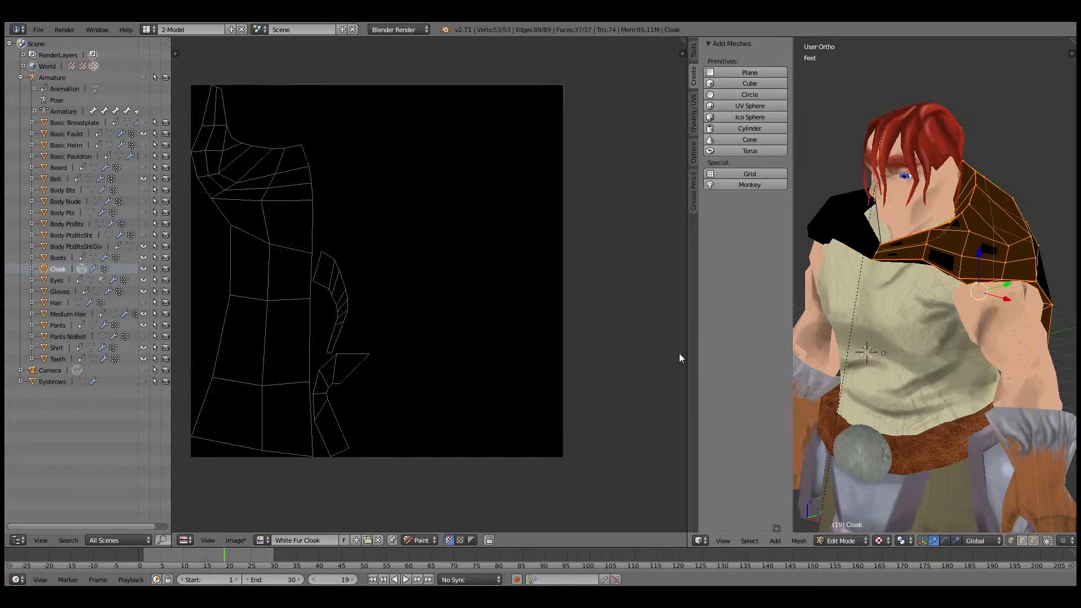
middle_click_drag(531, 314, 548, 312)
middle_click_drag(967, 380, 799, 369)
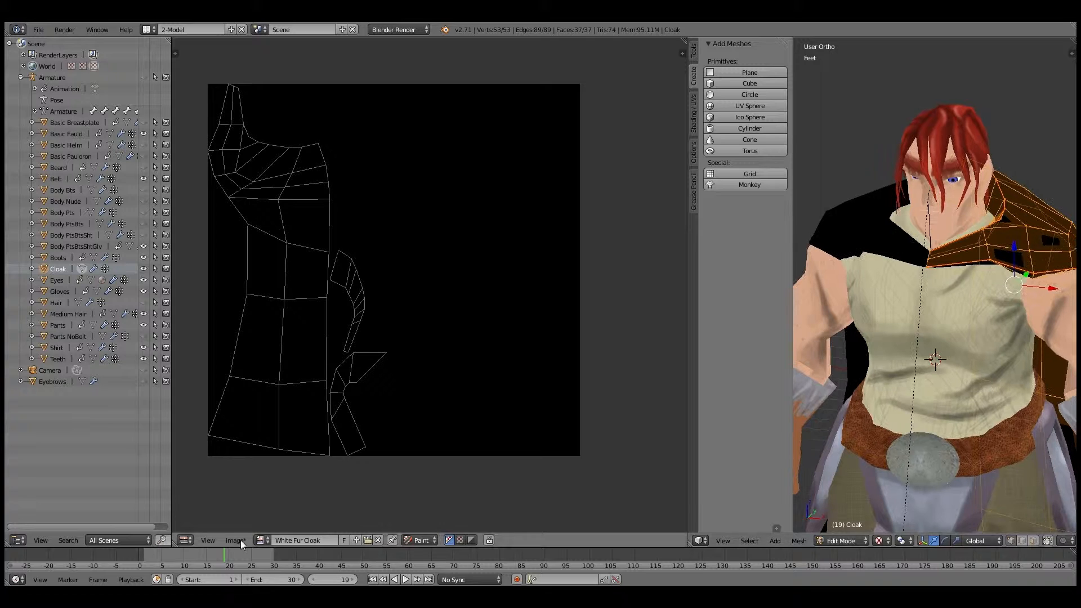
Step: Try to move the lower small UV island into the empty part of the texture and enlarge it
left_click(421, 537)
left_click(417, 496)
right_click(386, 353)
key("ctrl+KP_Add")
key("ctrl+KP_Add")
key("ctrl+KP_Add")
key("ctrl+KP_Add")
key("ctrl+KP_Add")
key("g")
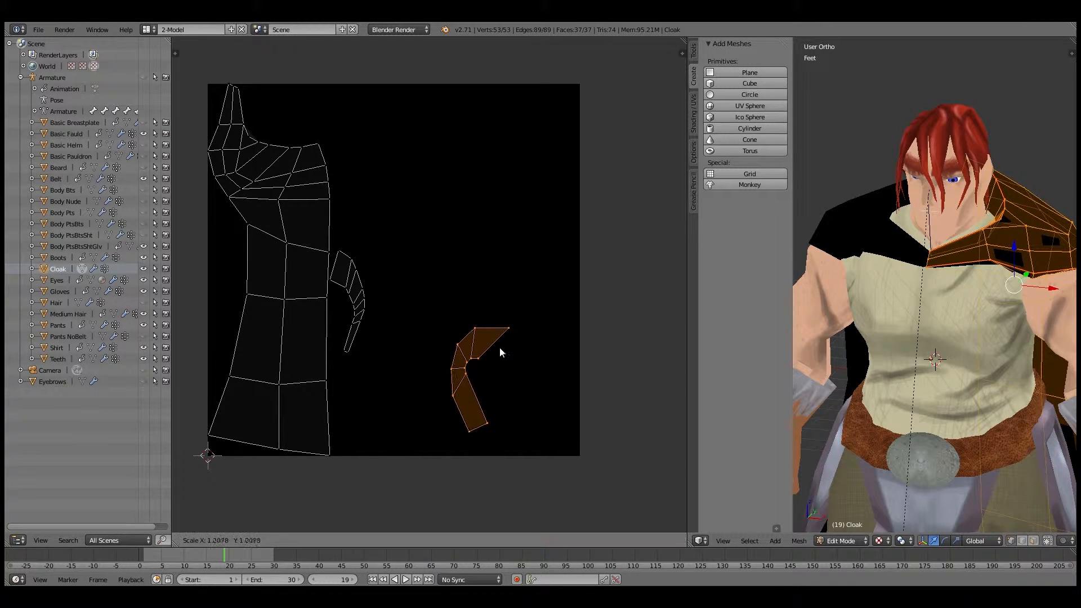
left_click(574, 352)
Step: Try to rescale and reposition the small cloak UV islands
key("a")
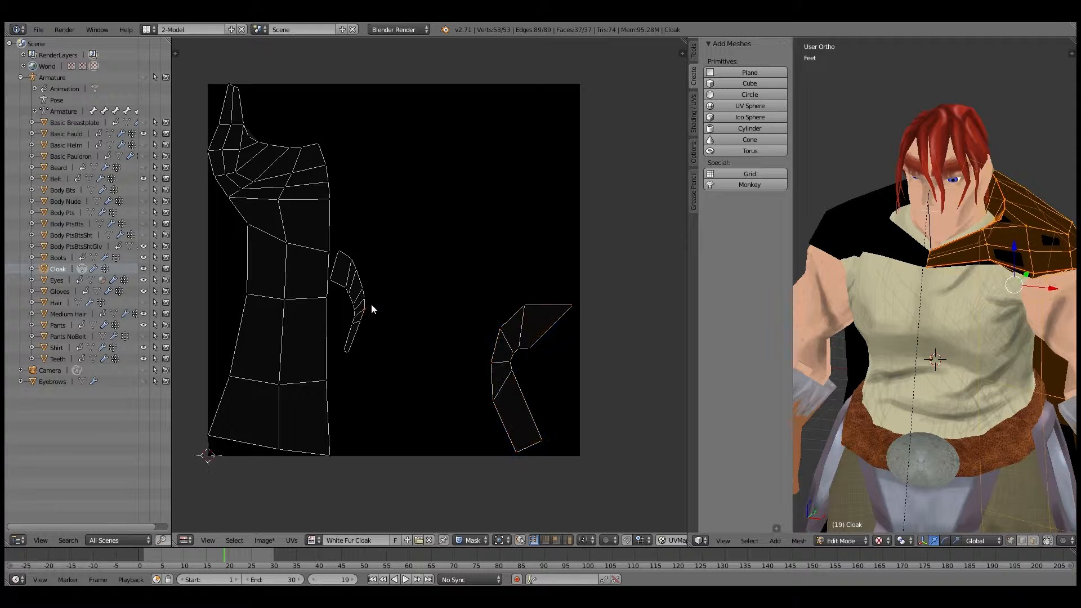
key("l")
key("l")
key("s")
left_click(537, 341)
key("g")
left_click(489, 343)
key("ctrl+p")
left_click(488, 343)
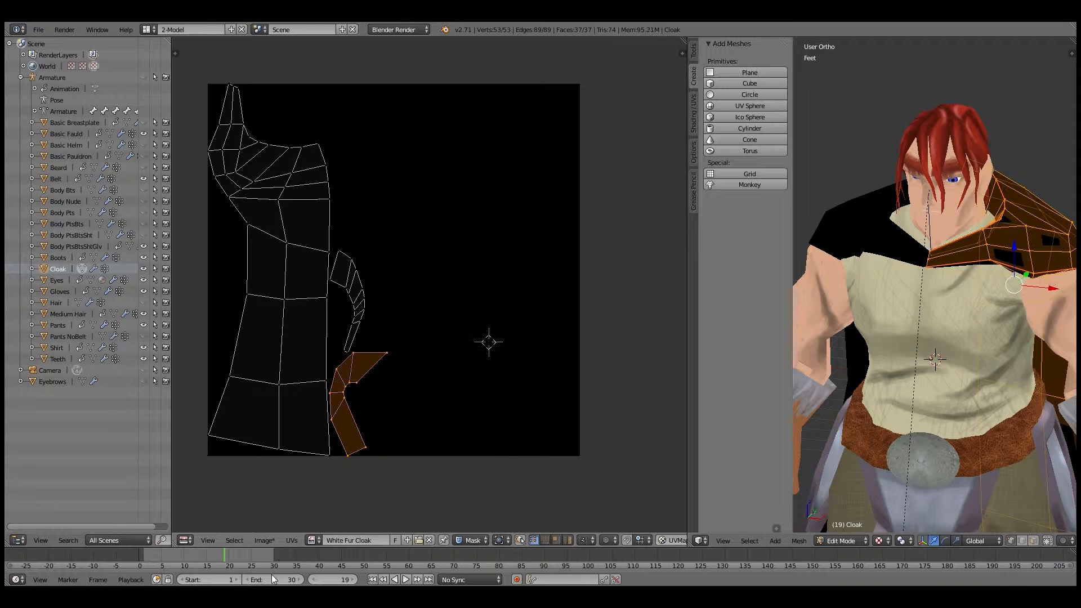
left_click(270, 540)
left_click(295, 505)
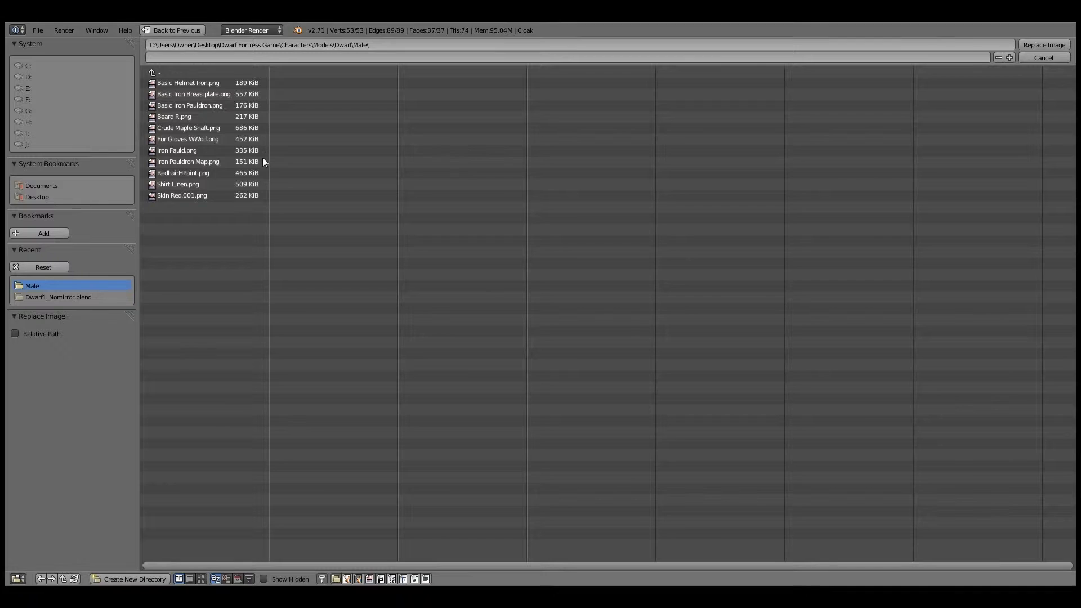
left_click(1044, 56)
Step: Create another blank White Fur Cloak image 512 px wide and 1024 px high for the cloak
left_click(268, 540)
left_click(284, 527)
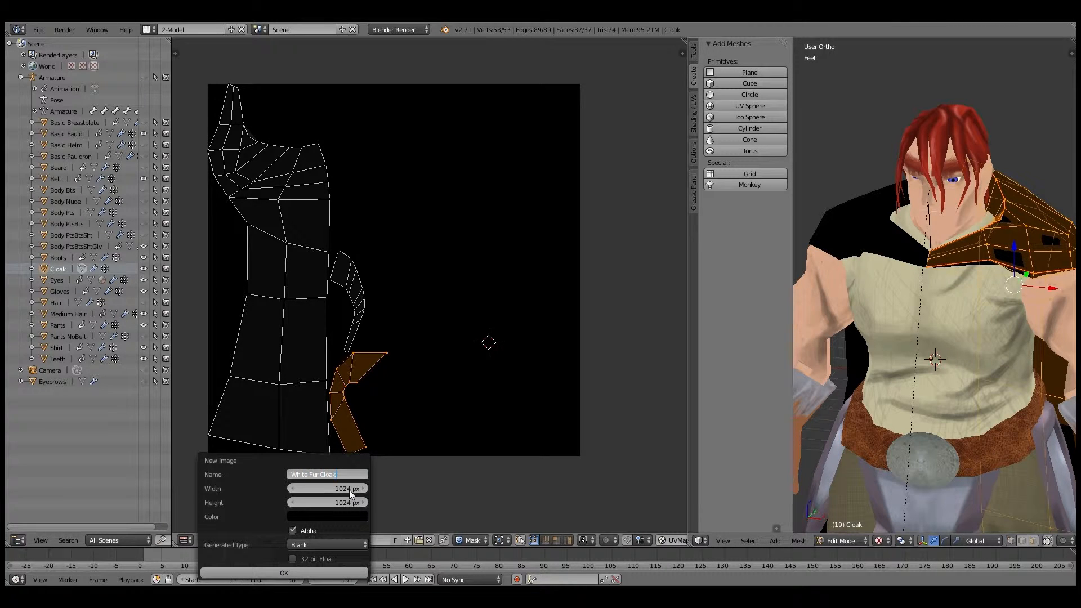
key("Tab")
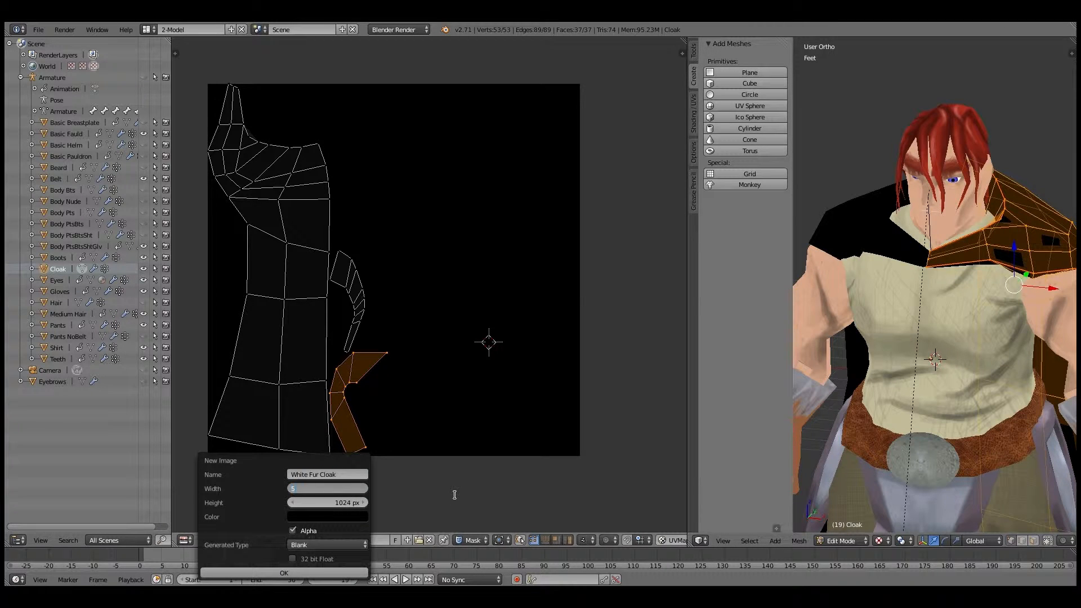
type("512")
key("Return")
left_click(284, 572)
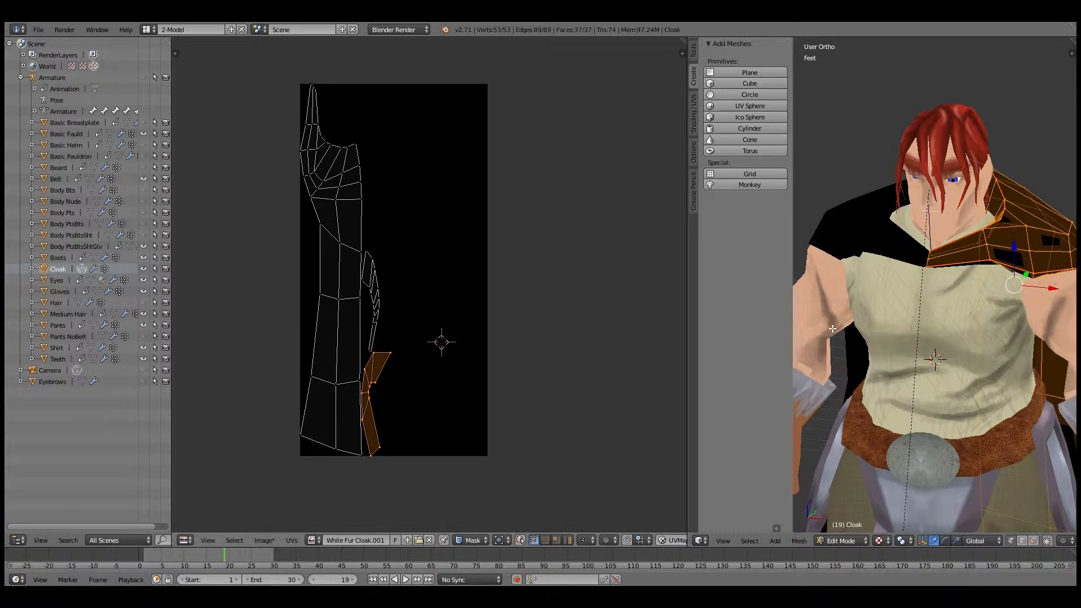
key("u")
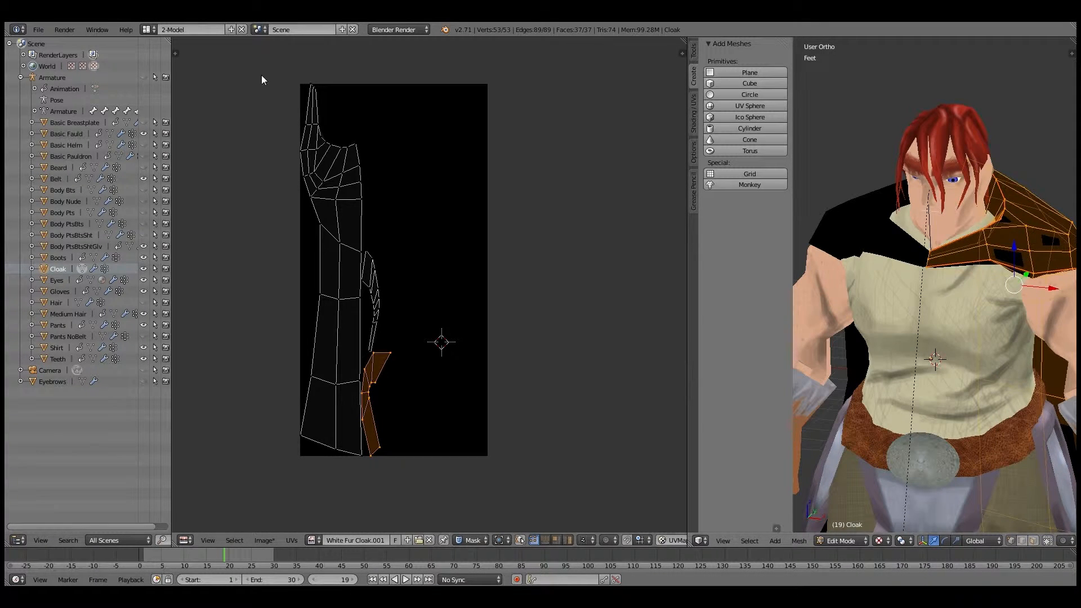
Step: Stretch all cloak UV islands along X to about twice their width and fit them inside the narrow image
left_click_drag(261, 76, 440, 464)
key("s")
key("x")
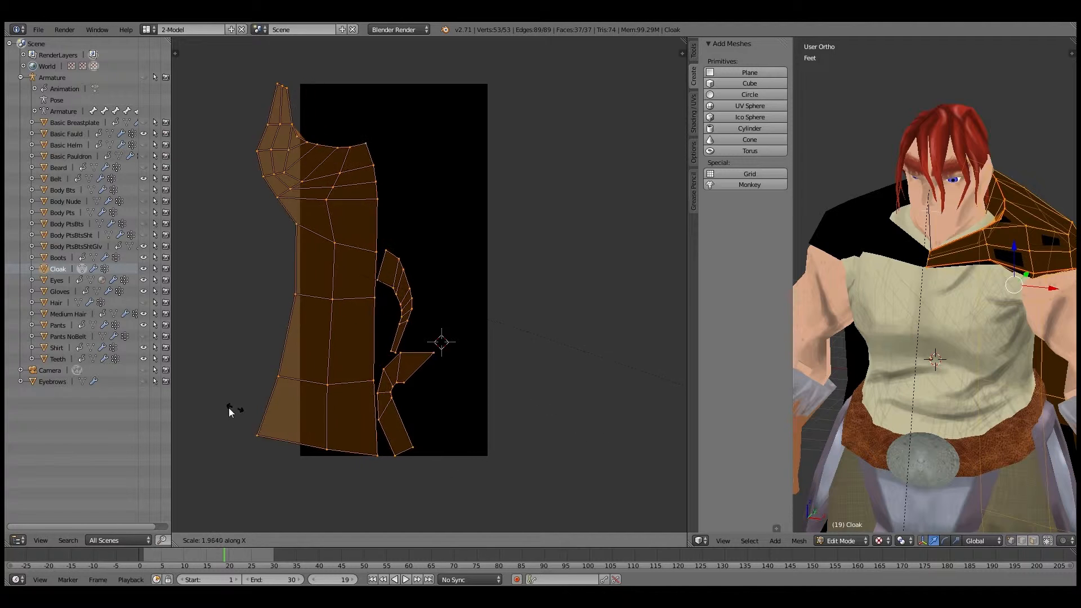
left_click(214, 406)
key("g")
key("x")
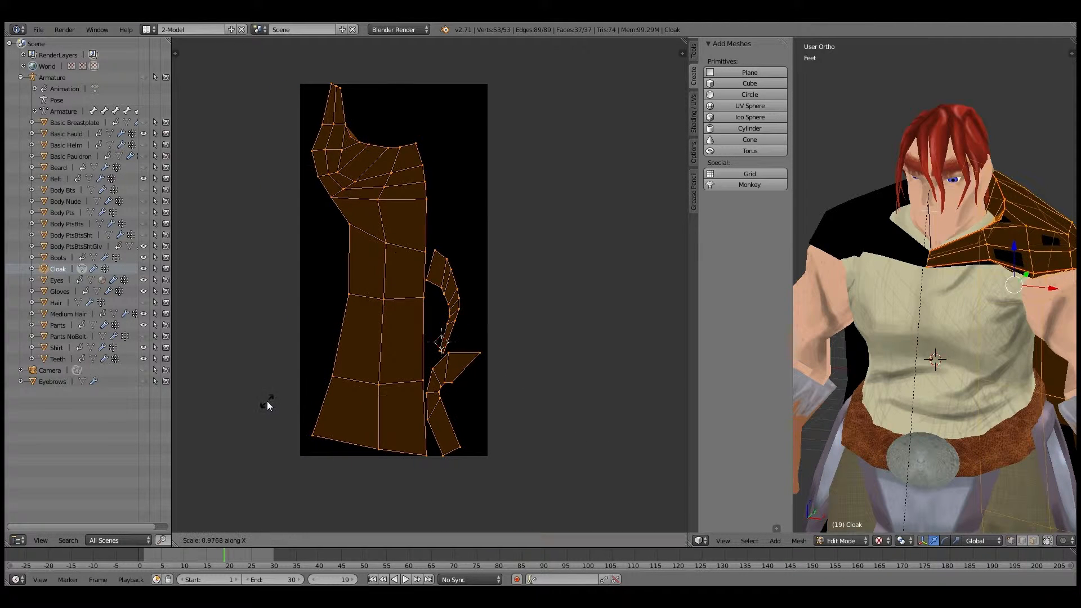
left_click(247, 405)
key("g")
key("x")
left_click(244, 404)
key("a")
Step: Put the cloak in Texture Paint mode and sample the glove's brown as the brush colour
mouse_move(1041, 349)
middle_mouse_down()
mouse_move(888, 369)
mouse_move(985, 360)
mouse_move(936, 366)
middle_mouse_up()
left_click(839, 540)
left_click(842, 460)
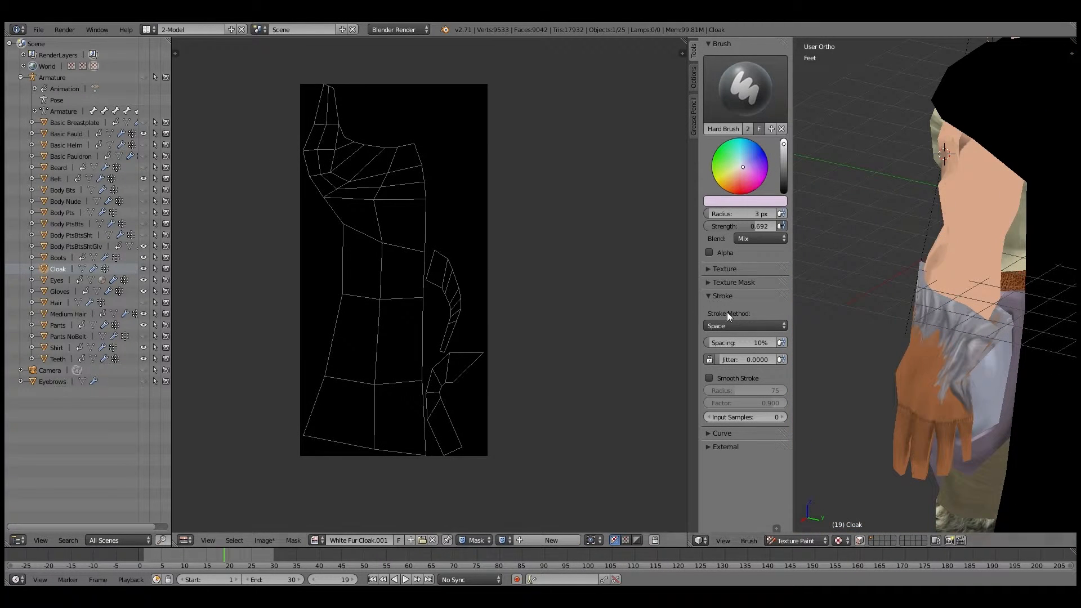
key("s")
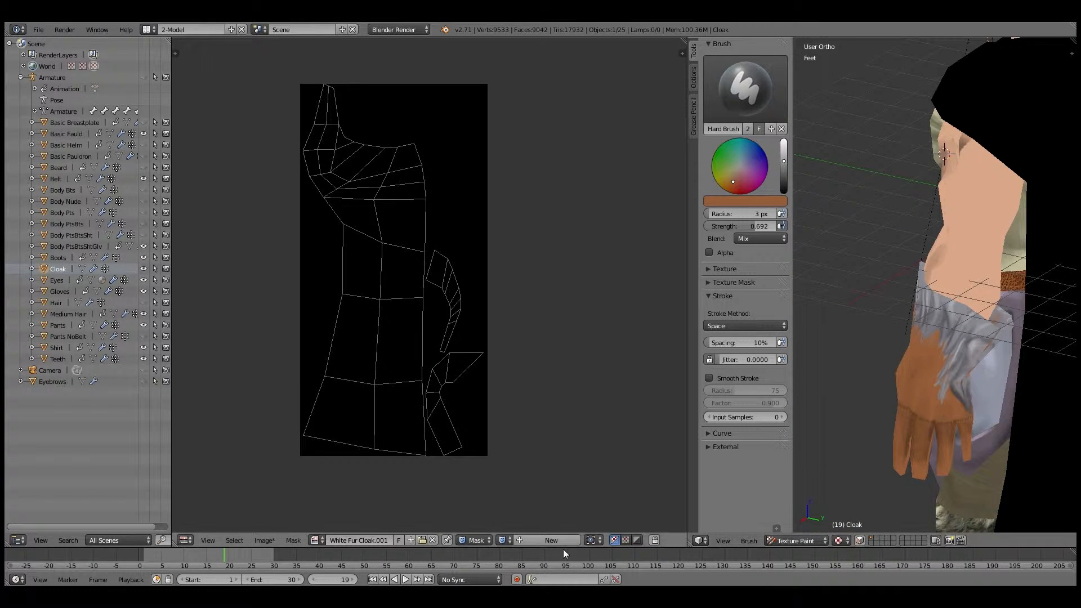
Step: Set the image editor to Paint and cover the whole texture in brown with a 186 px brush at strength 1.000
left_click(477, 540)
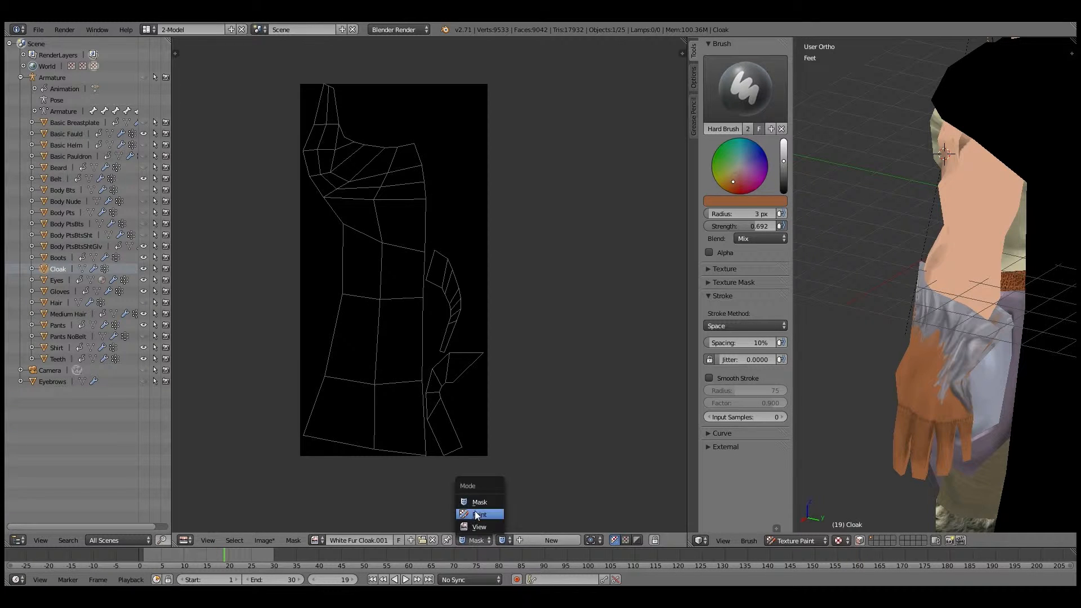
left_click(471, 508)
key("s")
key("s")
key("f")
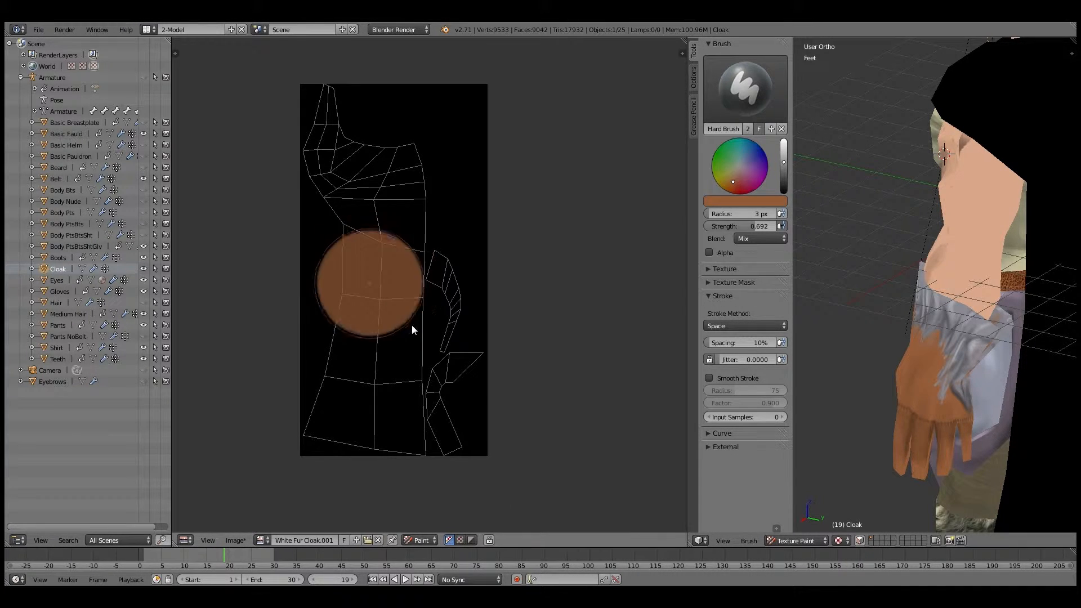
left_click(424, 341)
left_click_drag(460, 417, 457, 117)
mouse_move(380, 344)
left_mouse_down()
mouse_move(383, 149)
mouse_move(349, 449)
mouse_move(330, 463)
left_mouse_up()
mouse_move(474, 247)
left_mouse_down()
mouse_move(460, 336)
mouse_move(452, 107)
left_mouse_up()
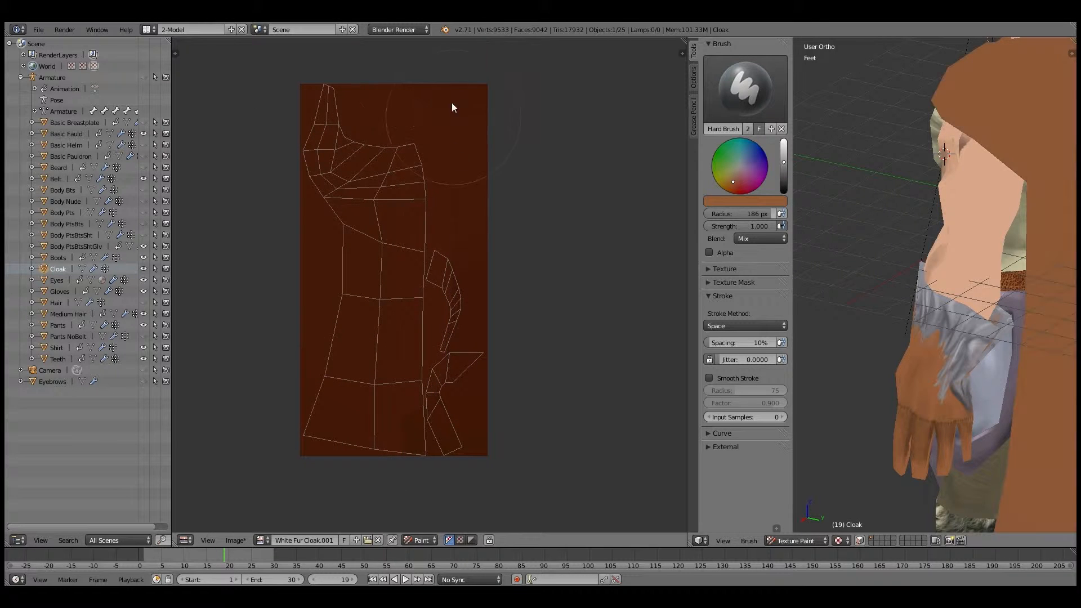
Step: Set the brush colour to a bluish grey for the cloak's fur
middle_click_drag(844, 287, 923, 338)
left_click(741, 165)
middle_click_drag(924, 271, 817, 284)
Step: Enlarge the 3D view by narrowing the outliner and image editor, keeping the full cloak texture in frame
left_click_drag(687, 332, 424, 345)
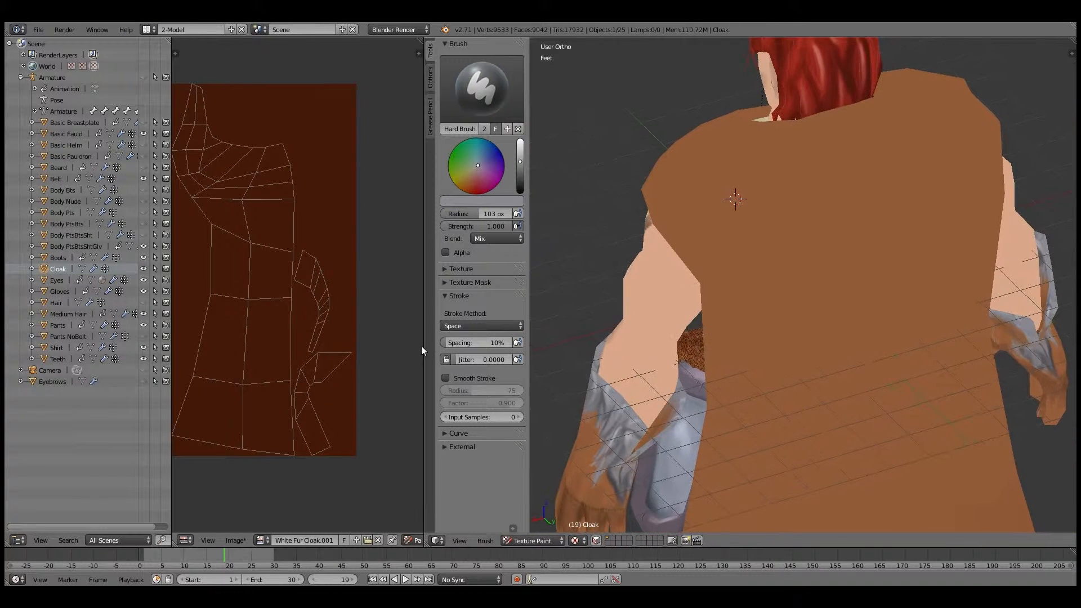
scroll(333, 347, "up", 1)
mouse_move(337, 326)
middle_mouse_down()
mouse_move(333, 346)
mouse_move(326, 328)
middle_mouse_up()
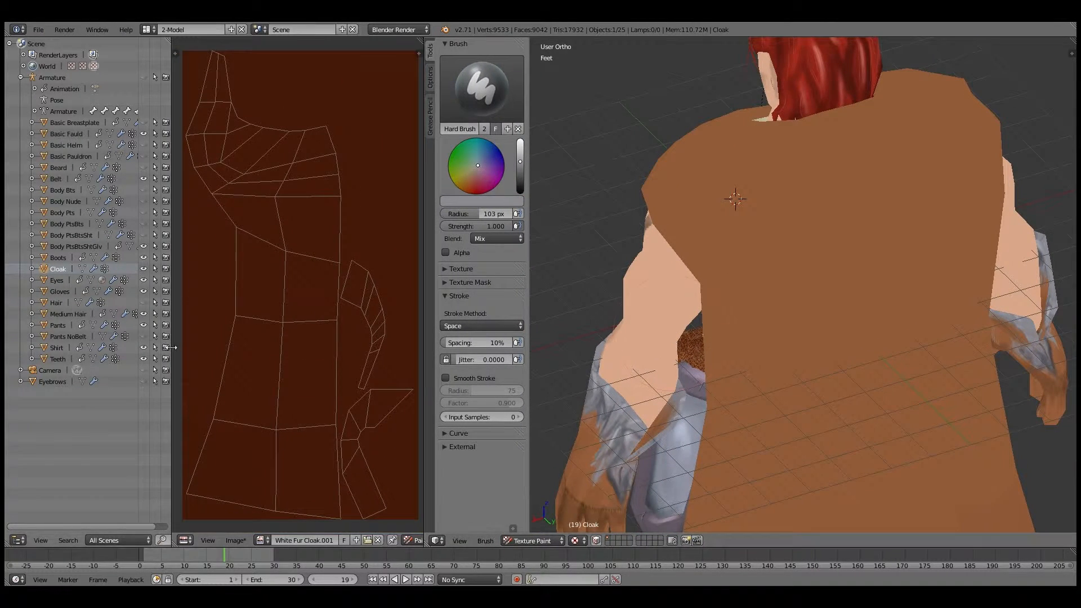
left_click_drag(171, 348, 80, 349)
left_click_drag(422, 320, 319, 321)
middle_click_drag(725, 273, 460, 263)
Step: Paint the cloak's shoulders and collar grey with a 64 px brush
key("f")
left_click(627, 248)
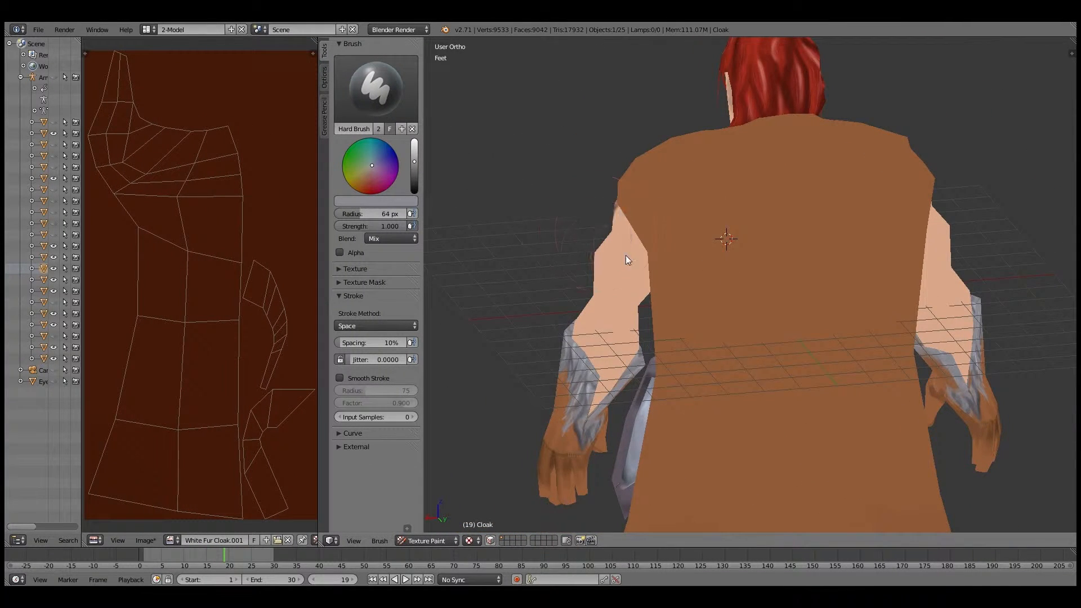
middle_click_drag(626, 254, 608, 247)
left_click_drag(646, 169, 626, 198)
middle_click_drag(626, 198, 672, 242)
mouse_move(673, 242)
left_mouse_down()
mouse_move(659, 265)
mouse_move(720, 184)
mouse_move(675, 188)
left_mouse_up()
middle_click_drag(647, 209, 740, 215)
left_click_drag(741, 215, 660, 202)
middle_click_drag(660, 203, 710, 205)
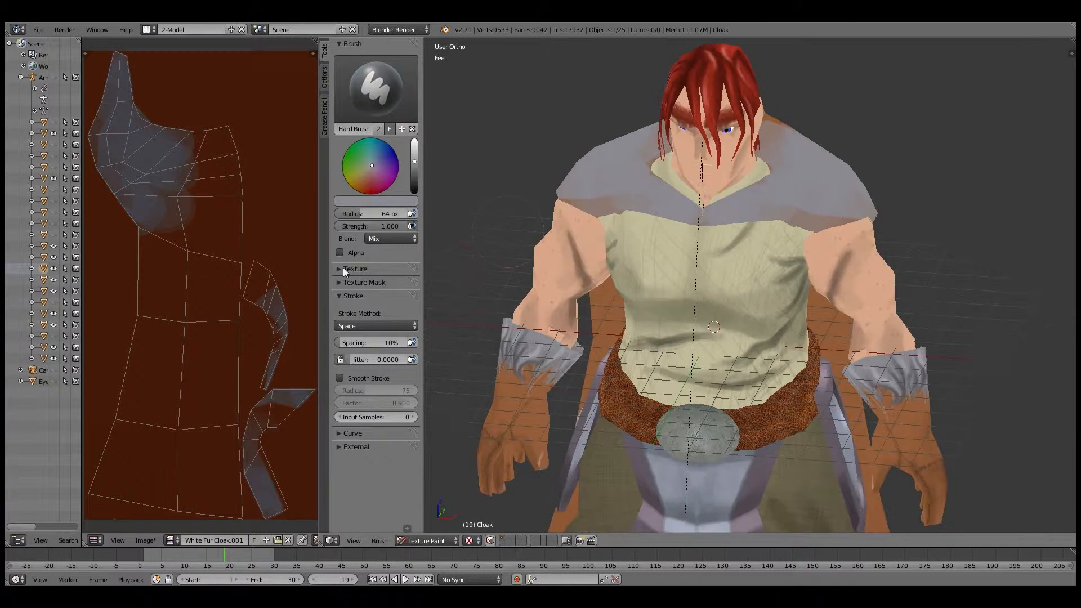
Step: Turn the outliner into a Properties editor and disable the cloak's Mirror modifier in the viewport
left_click(18, 539)
left_click(94, 277)
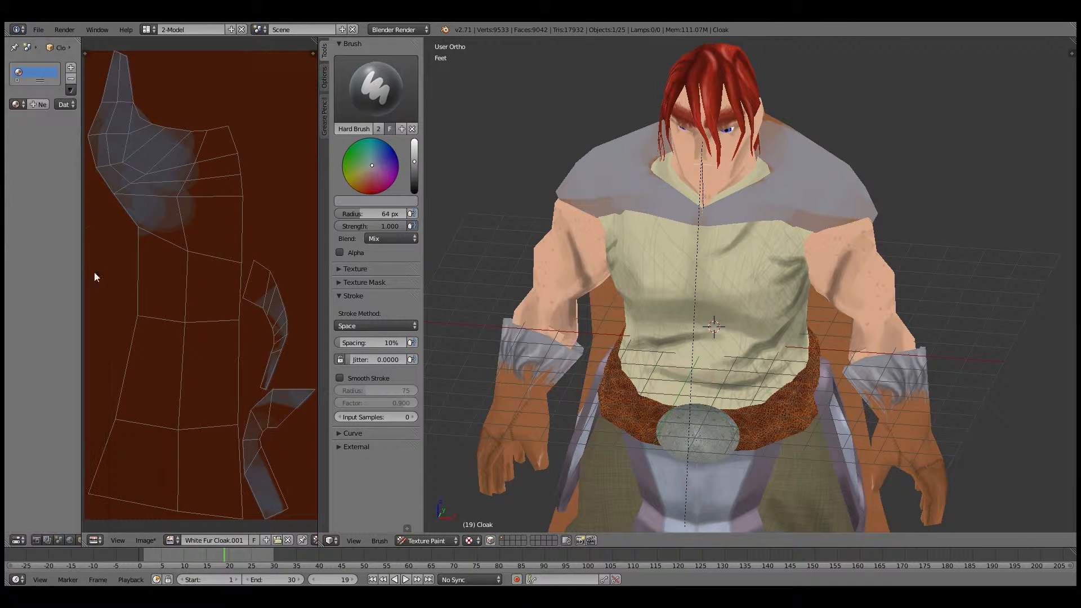
left_click(66, 539)
left_click(41, 86)
middle_click_drag(645, 271, 371, 224)
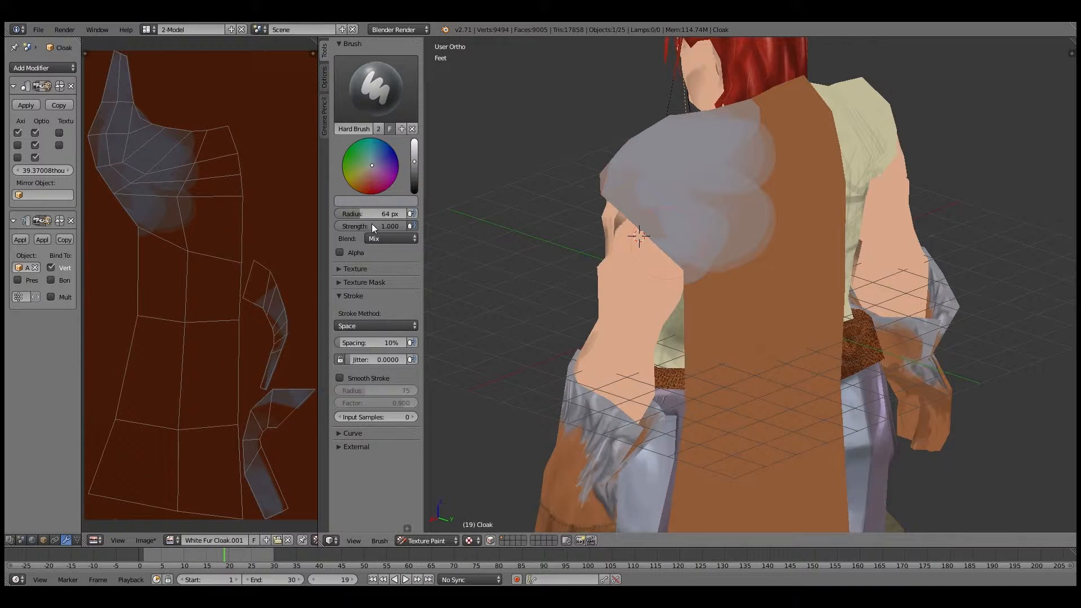
Step: Cover the rest of the cloak's upper back and shoulder in grey with the 64 px brush, down to the fur's lower edge
middle_click_drag(660, 239, 597, 287)
mouse_move(758, 178)
left_mouse_down()
mouse_move(742, 290)
mouse_move(756, 299)
mouse_move(667, 270)
left_mouse_up()
mouse_move(669, 281)
middle_mouse_down()
mouse_move(697, 164)
mouse_move(615, 176)
middle_mouse_up()
left_click_drag(615, 177, 667, 209)
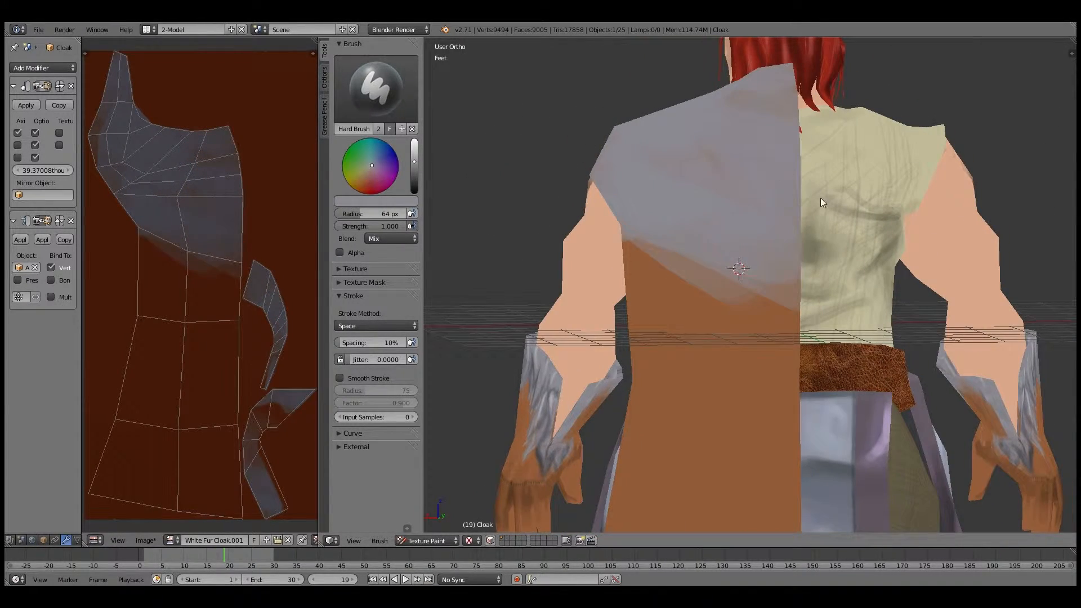
middle_click_drag(675, 200, 810, 205)
left_click_drag(811, 205, 700, 216)
mouse_move(699, 216)
middle_mouse_down()
mouse_move(629, 186)
mouse_move(647, 182)
middle_mouse_up()
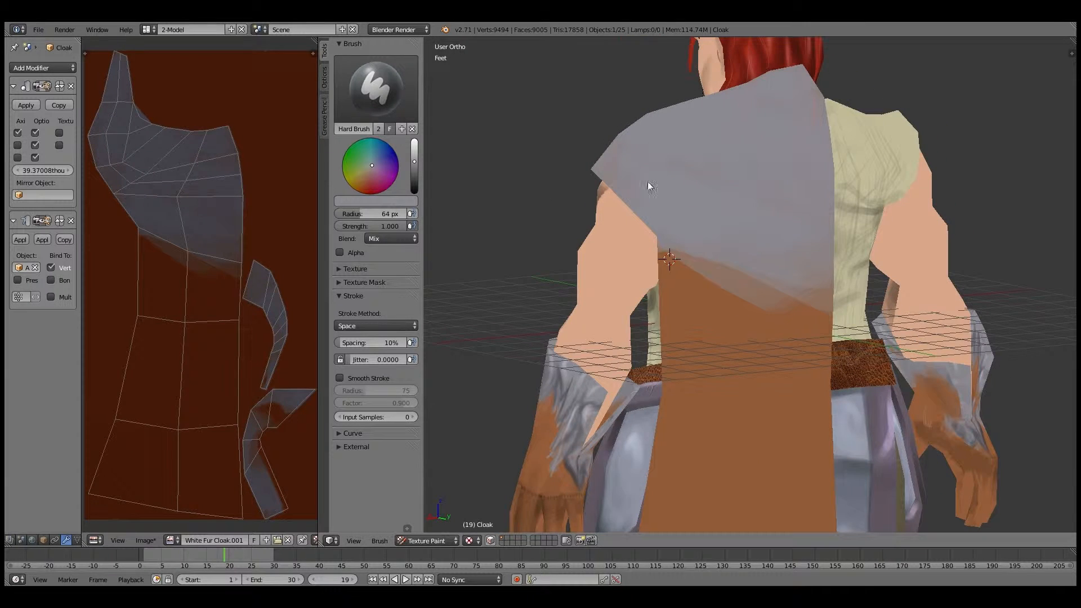
left_click_drag(841, 309, 805, 284)
middle_click_drag(855, 245, 690, 295)
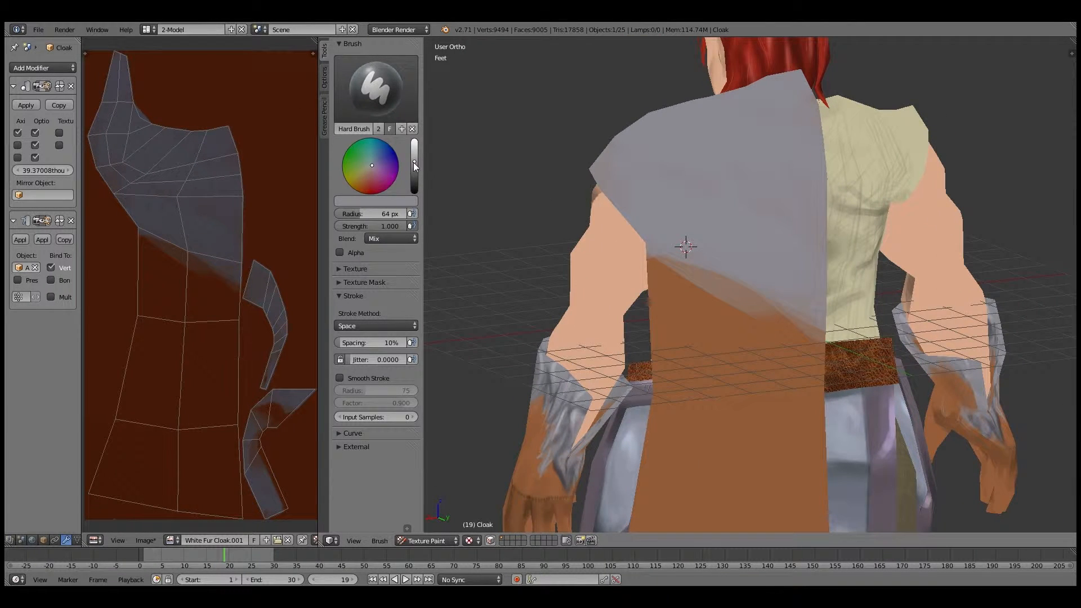
Step: Set the brush to a dark grey with a strength of 0.425 and a radius of 12 px
left_click_drag(414, 162, 416, 180)
left_click_drag(369, 229, 328, 230)
mouse_move(679, 258)
middle_mouse_down()
mouse_move(635, 242)
mouse_move(717, 258)
mouse_move(774, 161)
middle_mouse_up()
key("f")
left_click(660, 253)
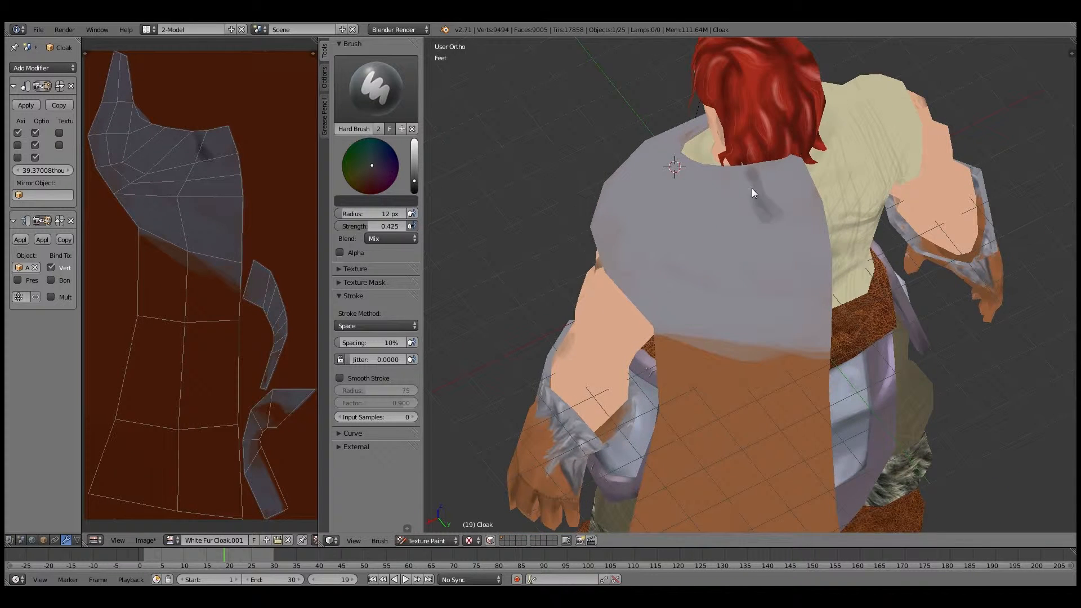
Step: Paint curved dark grey fur strands down the upper back of the cloak, beside its centre edge
left_click_drag(752, 188, 810, 299)
middle_click_drag(791, 275, 741, 218)
left_click_drag(770, 105, 725, 259)
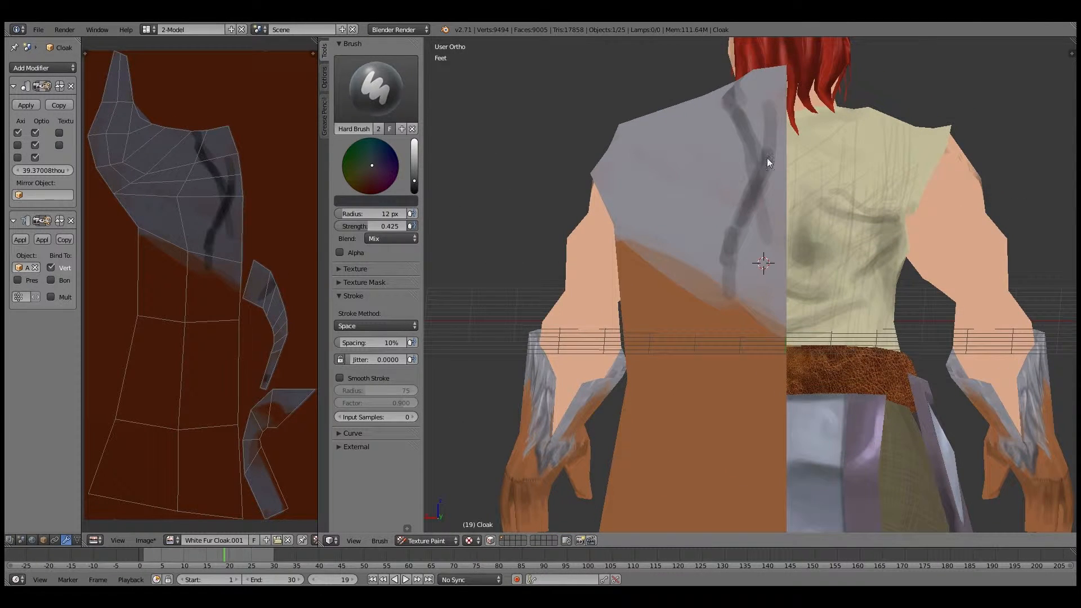
left_click_drag(766, 161, 751, 127)
middle_click_drag(751, 127, 716, 106)
left_click_drag(770, 128, 735, 232)
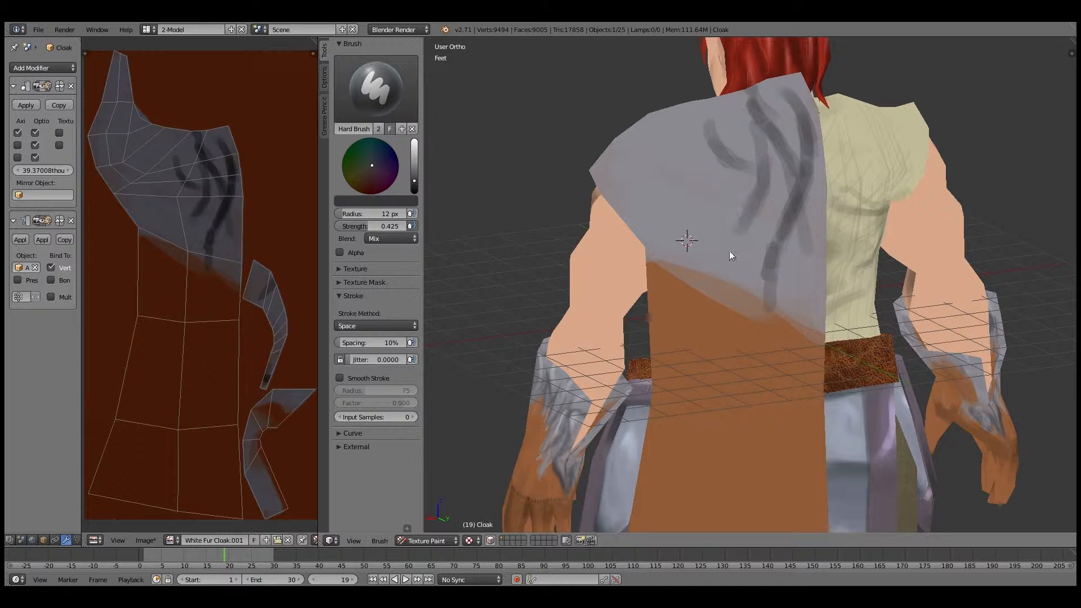
Step: Paint dark grey fur strands across the front of the cloak's collar, near its pointed end
middle_click_drag(768, 235, 697, 255)
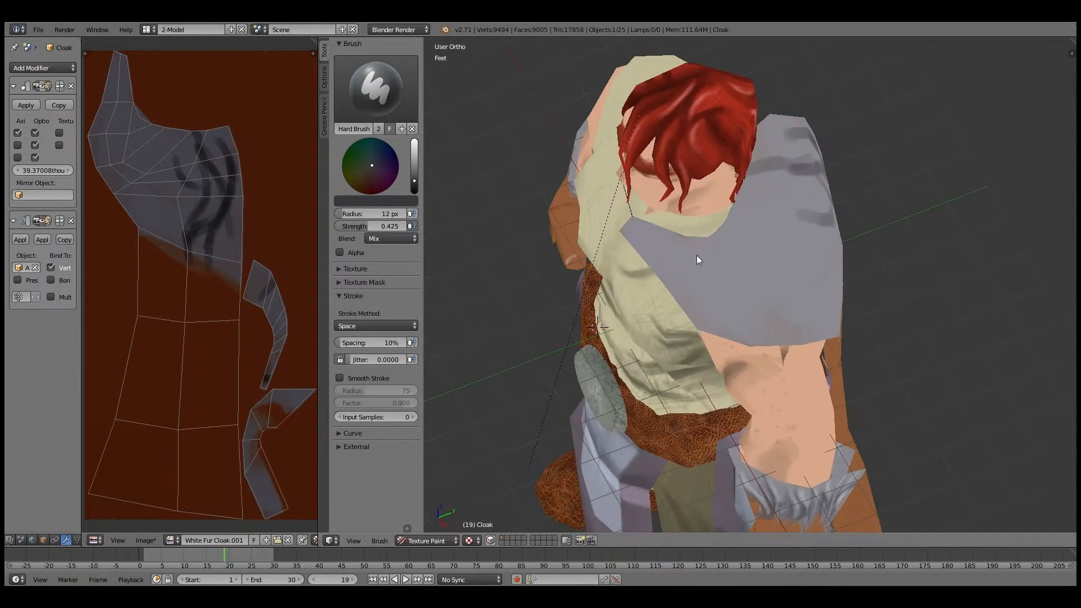
scroll(714, 273, "down", 4)
scroll(782, 242, "up", 8)
scroll(782, 242, "down", 3)
mouse_move(743, 102)
middle_mouse_down("shift")
mouse_move(742, 190)
mouse_move(709, 333)
mouse_move(752, 320)
middle_mouse_up("shift")
left_click_drag(716, 352, 714, 380)
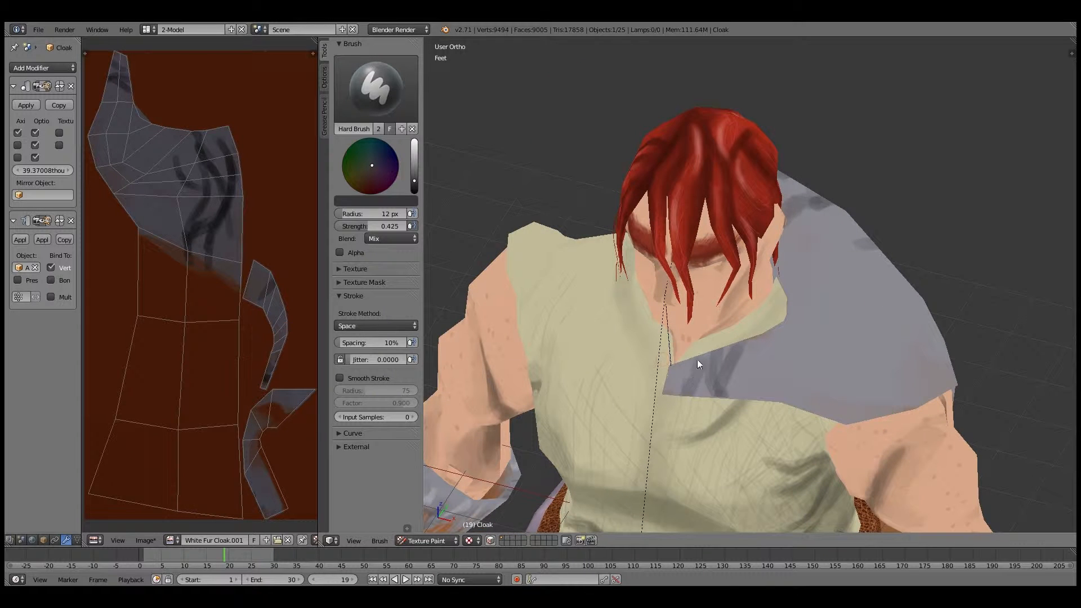
middle_click_drag(761, 350, 656, 375)
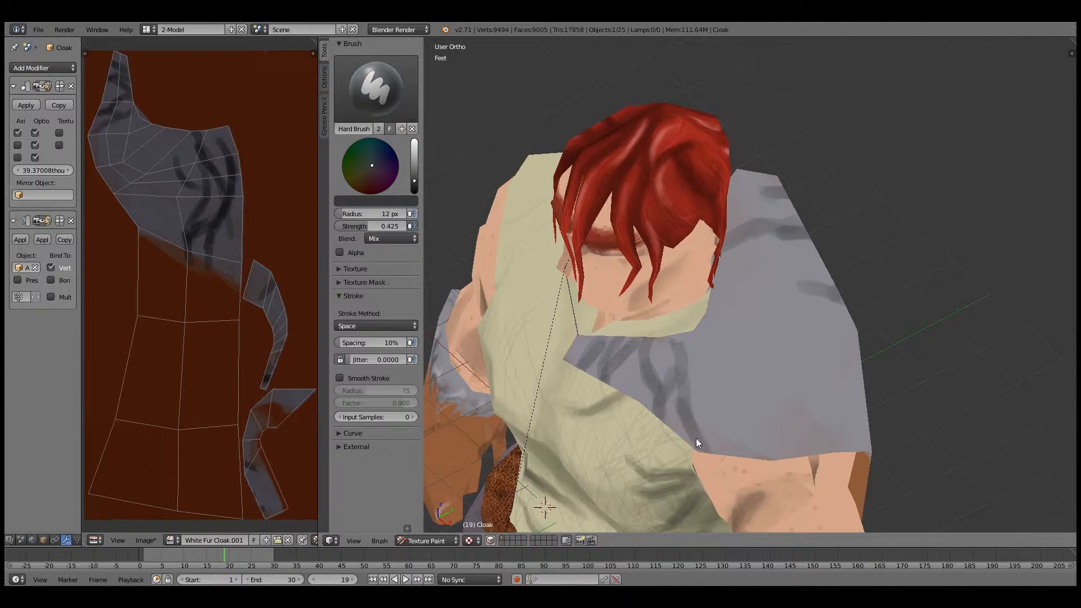
Step: Continue the branching dark fur strands over the side of the cloak's shoulder, from collar to lower edge
middle_click_drag(696, 437, 606, 289)
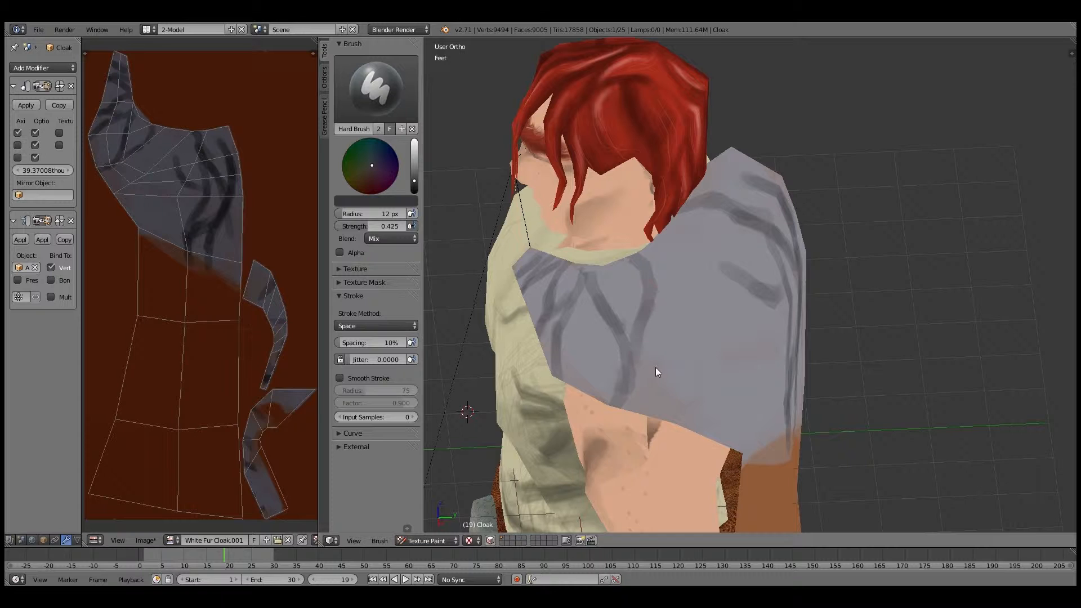
middle_click_drag(656, 367, 596, 287)
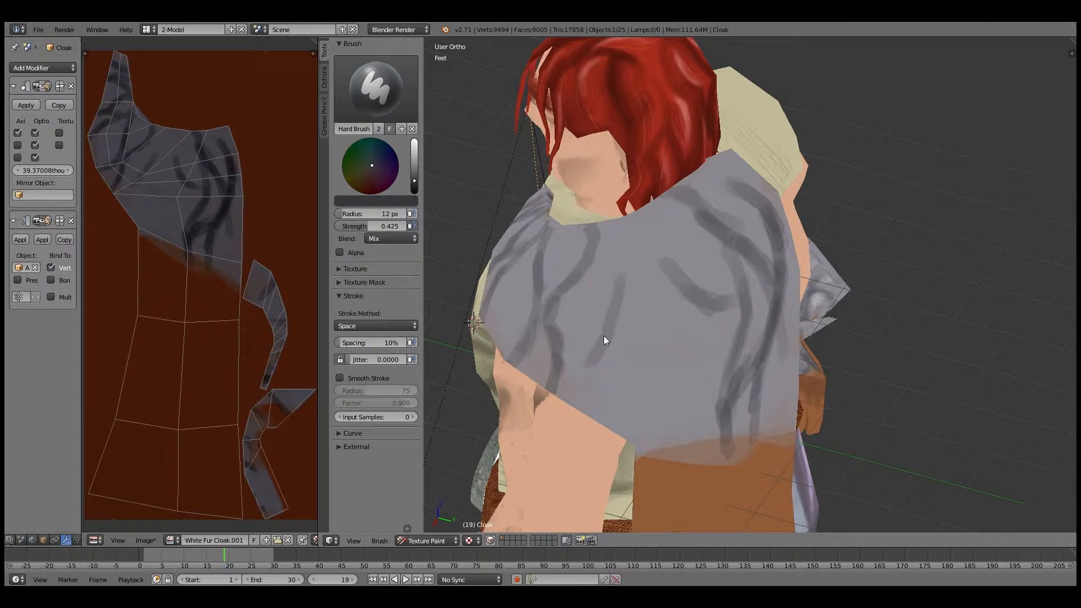
left_click_drag(614, 313, 577, 387)
left_click_drag(657, 205, 643, 340)
left_click_drag(659, 281, 644, 350)
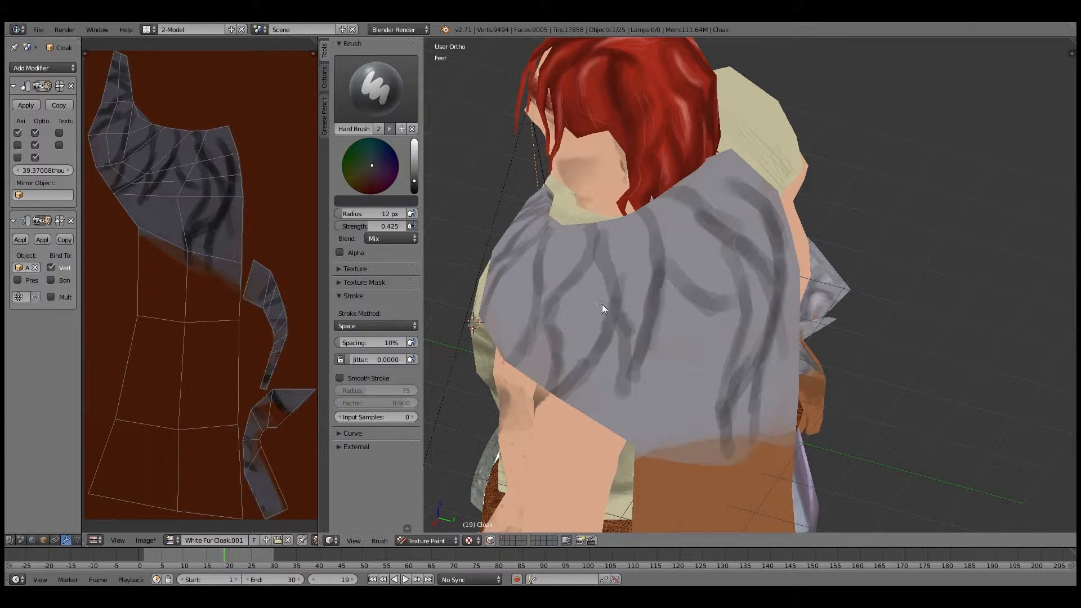
mouse_move(602, 303)
middle_mouse_down()
mouse_move(580, 313)
mouse_move(629, 278)
mouse_move(633, 298)
mouse_move(515, 322)
mouse_move(588, 297)
middle_mouse_up()
left_click_drag(589, 299, 607, 319)
mouse_move(599, 264)
left_mouse_down()
mouse_move(640, 326)
mouse_move(646, 237)
left_mouse_up()
Step: Connect the dark strands across the cloak's back and extend their tips past the fur's lower edge onto the brown
mouse_move(647, 242)
middle_mouse_down()
mouse_move(694, 255)
mouse_move(696, 225)
middle_mouse_up()
left_click_drag(669, 195, 647, 303)
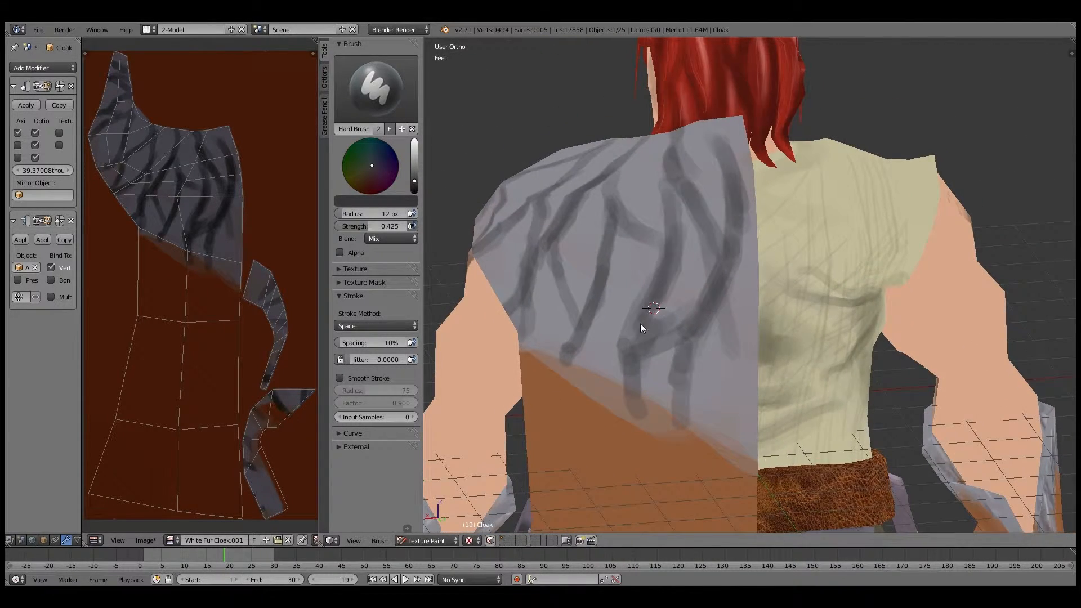
mouse_move(675, 332)
middle_mouse_down()
mouse_move(651, 298)
mouse_move(654, 352)
middle_mouse_up()
left_click_drag(636, 294, 642, 360)
mouse_move(642, 360)
middle_mouse_down()
mouse_move(560, 352)
mouse_move(684, 419)
middle_mouse_up()
left_click_drag(684, 419, 674, 357)
middle_click_drag(678, 418, 594, 301)
scroll(619, 304, "up", 4)
scroll(620, 304, "down", 4)
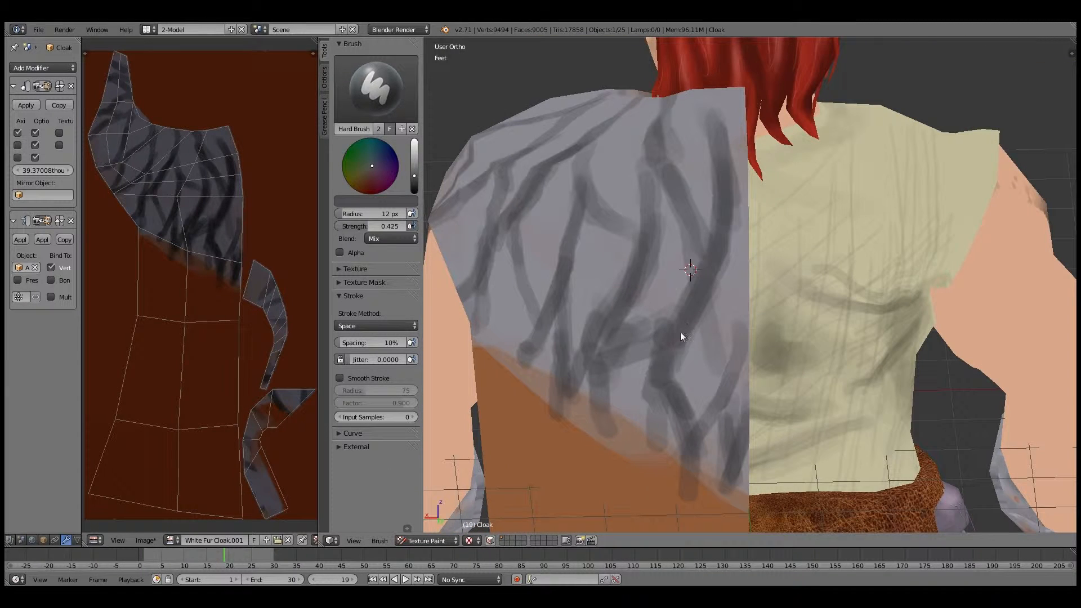
Step: Refine the strands on the cloak's back with grey tones sampled from the painted fur
key("s")
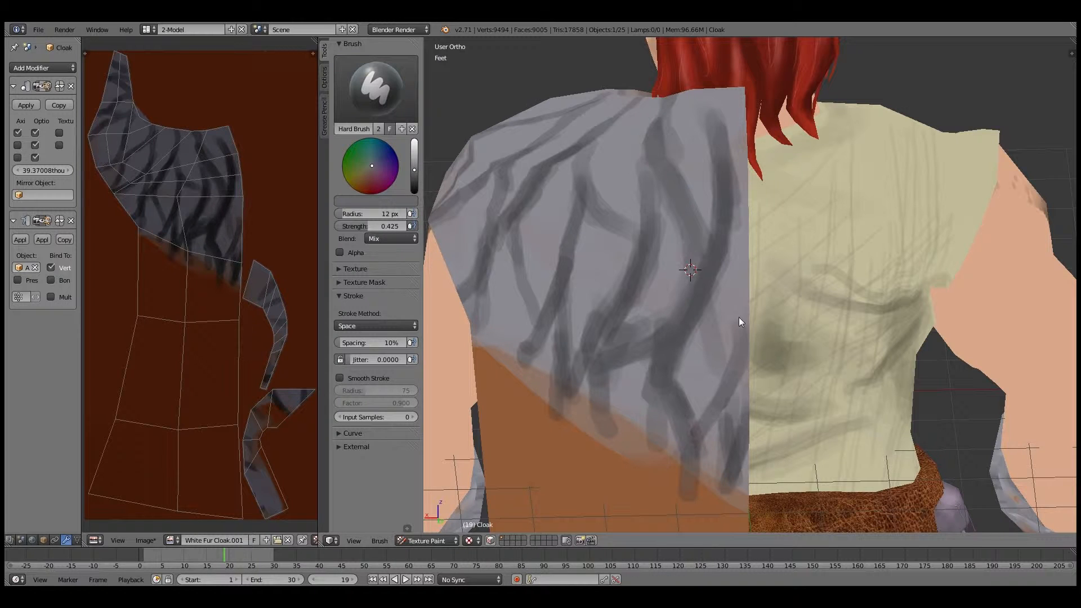
mouse_move(586, 320)
middle_mouse_down()
mouse_move(626, 300)
mouse_move(570, 282)
mouse_move(583, 177)
middle_mouse_up()
key("s")
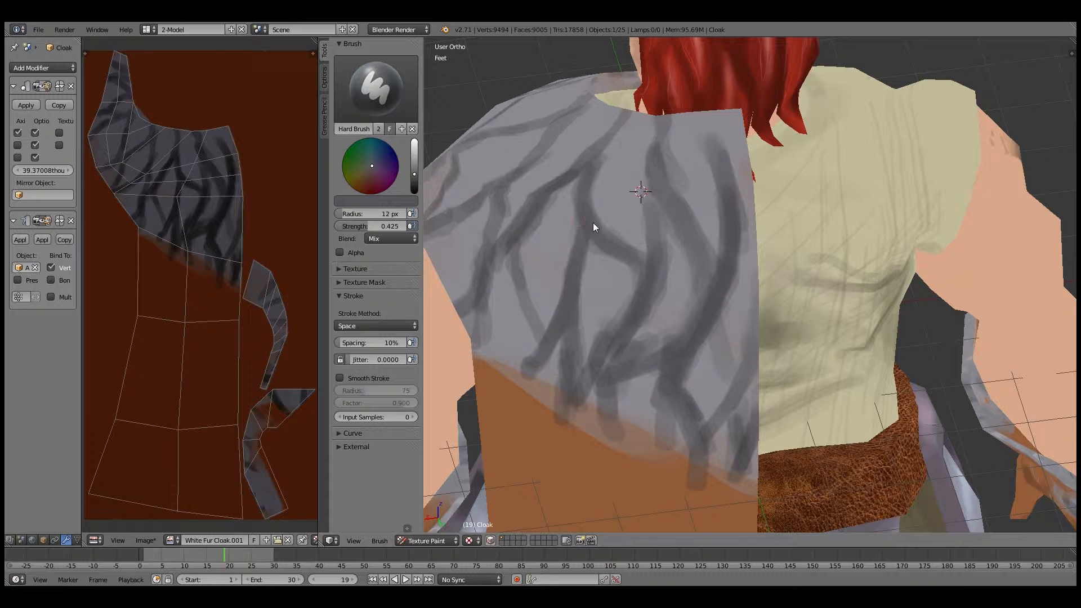
middle_click_drag(594, 223, 633, 261)
middle_click_drag(622, 360, 518, 239)
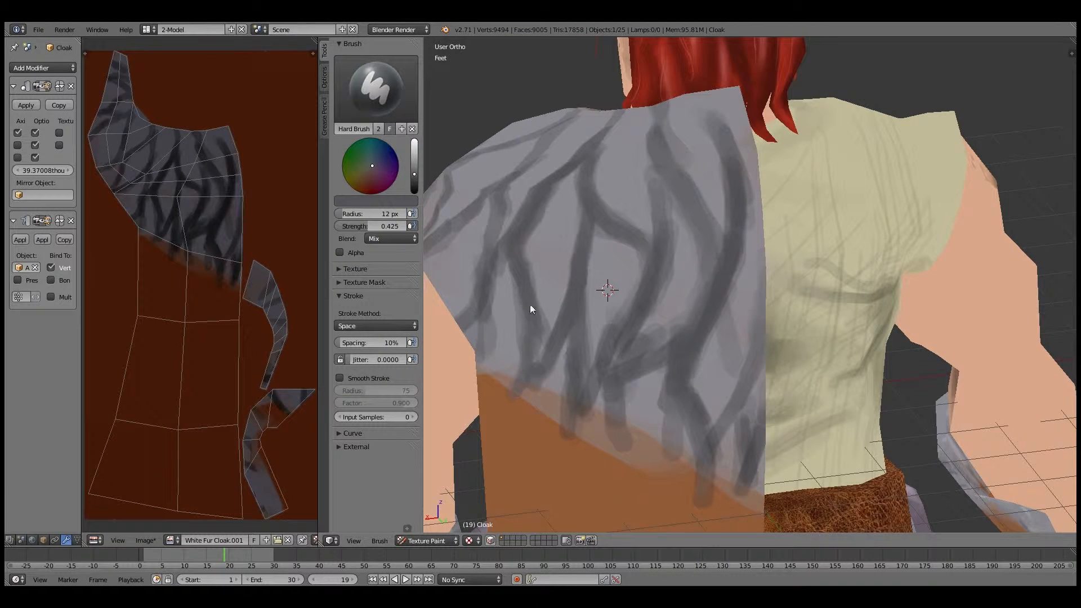
Step: Rework the strands on the cloak's shoulder and front collar with sampled greys, softening their edges
middle_click_drag(533, 210, 631, 304)
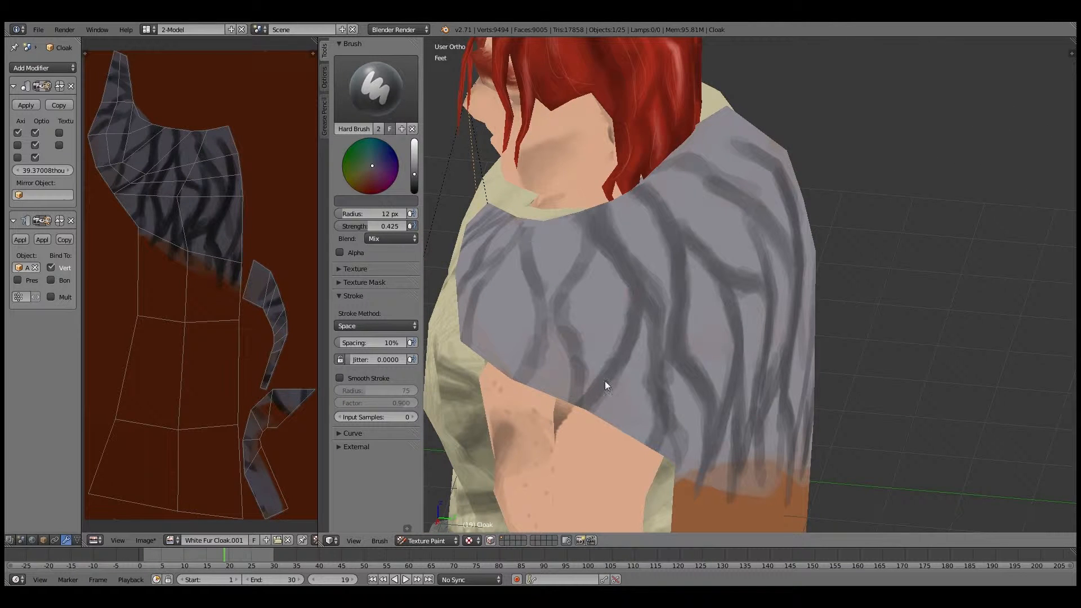
key("s")
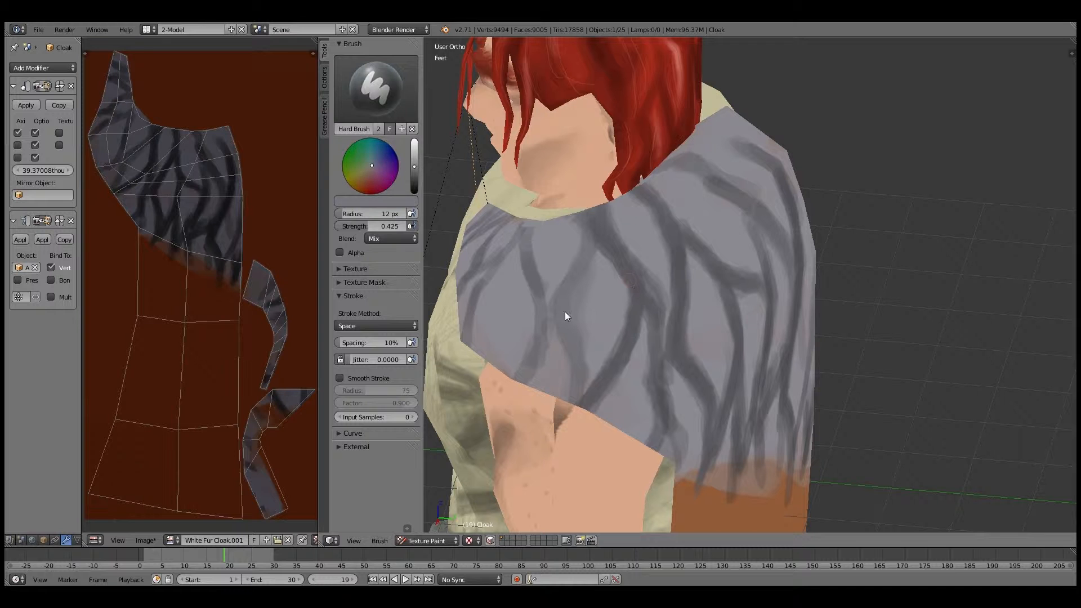
middle_click_drag(590, 163, 616, 371)
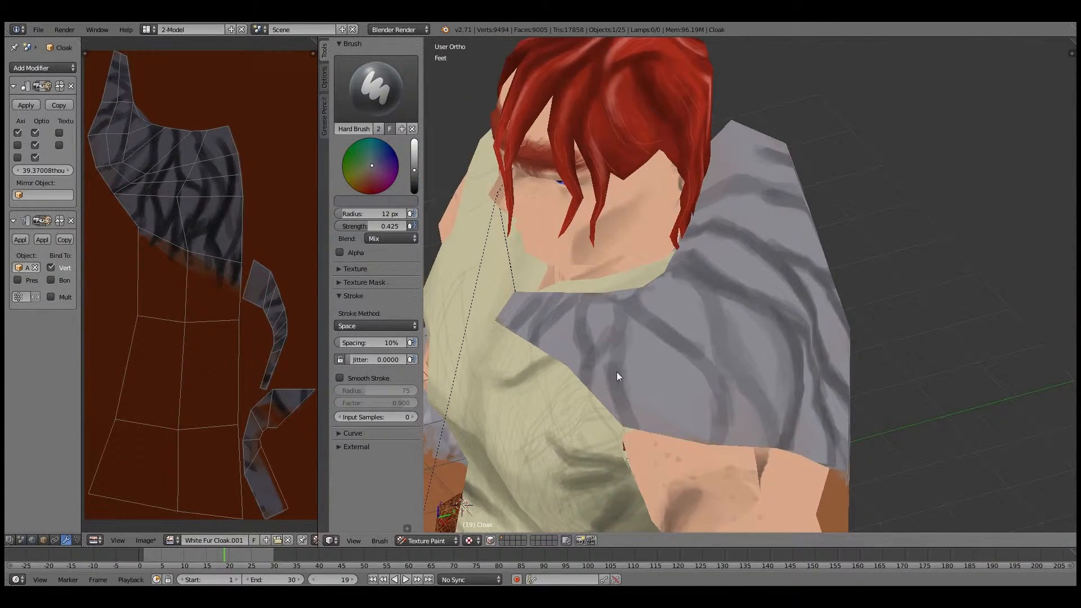
middle_click_drag(636, 430, 558, 361)
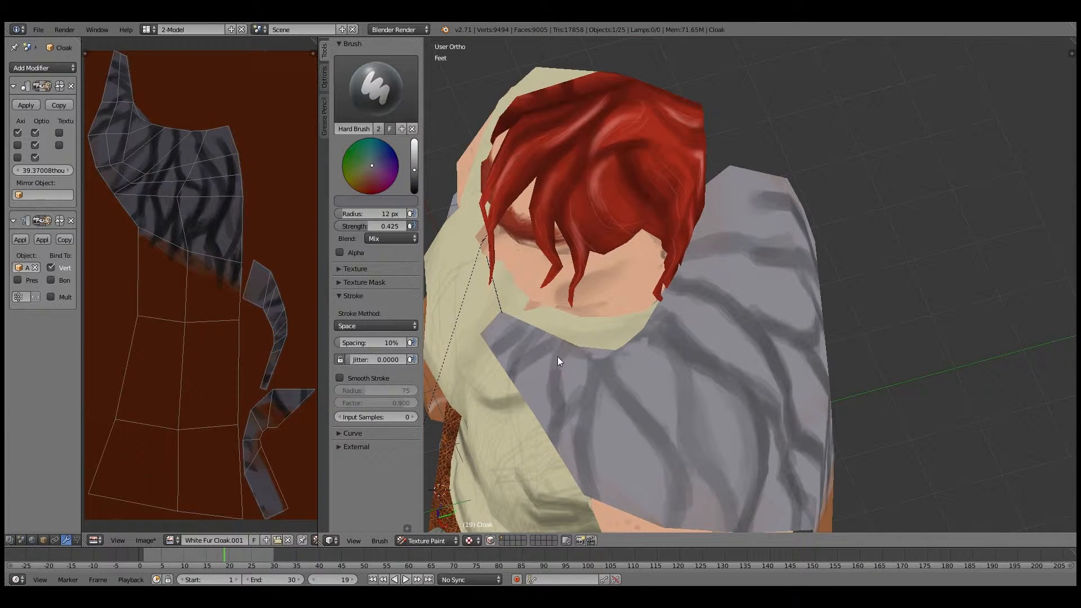
mouse_move(552, 431)
middle_mouse_down()
mouse_move(582, 393)
mouse_move(613, 435)
mouse_move(623, 396)
mouse_move(687, 390)
mouse_move(600, 341)
mouse_move(522, 344)
mouse_move(524, 332)
middle_mouse_up()
right_click(606, 393)
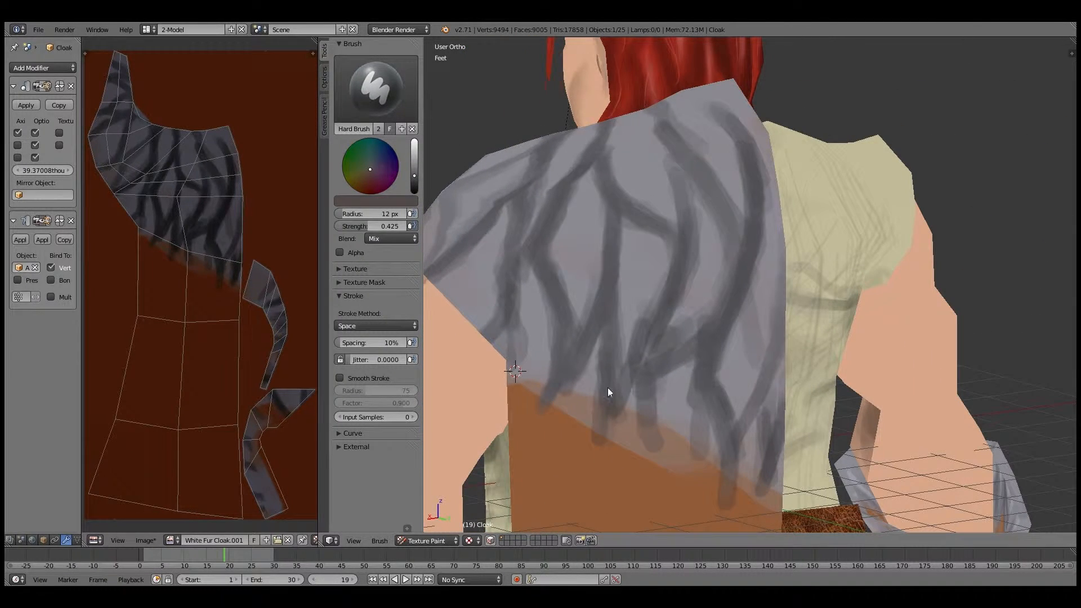
left_click(592, 299)
Step: Save the cloak texture as the image file White Fur Cloak.png in the Male folder
left_click(145, 541)
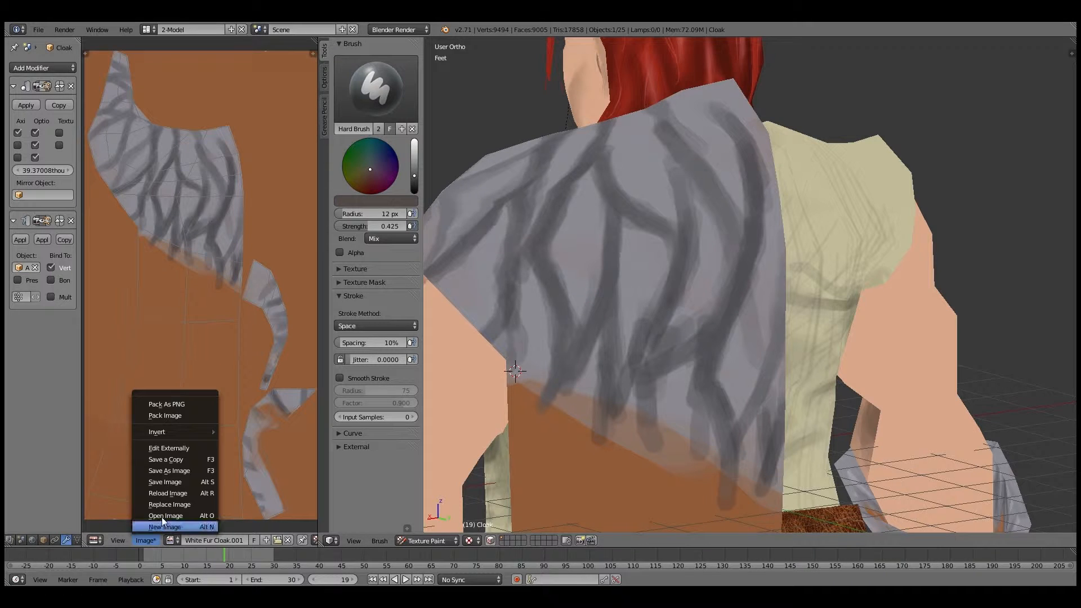
left_click(169, 472)
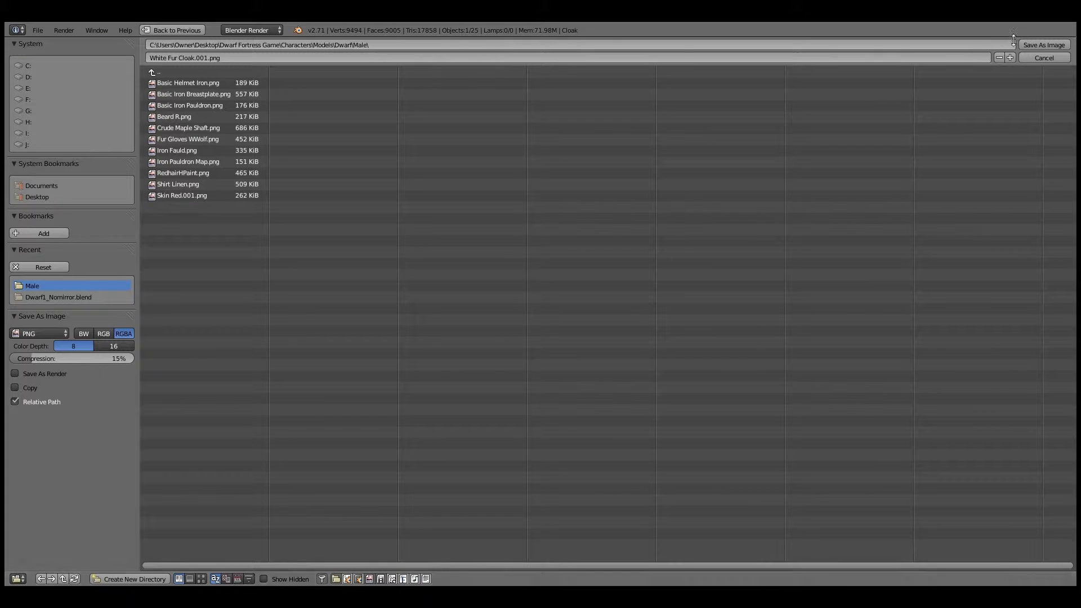
left_click(204, 58)
key("BackSpace")
key("BackSpace")
key("BackSpace")
key("BackSpace")
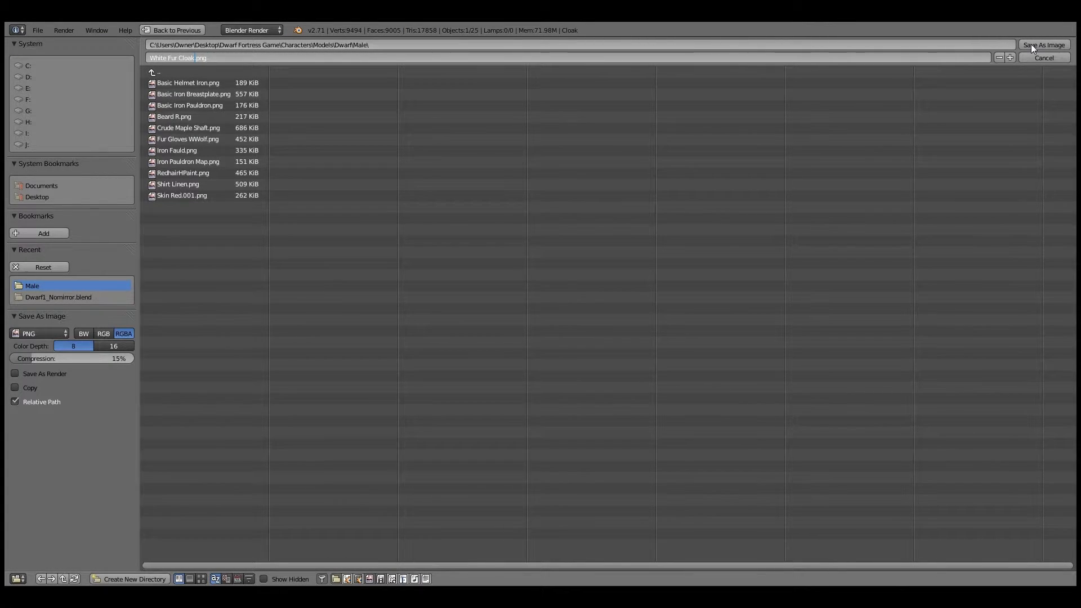
left_click(1031, 44)
Step: Sample the fur's grey, darken it slightly and shade the gap between two strands on the cloak's back
mouse_move(678, 332)
middle_mouse_down()
mouse_move(646, 332)
mouse_move(527, 218)
mouse_move(764, 282)
mouse_move(714, 326)
mouse_move(618, 265)
middle_mouse_up()
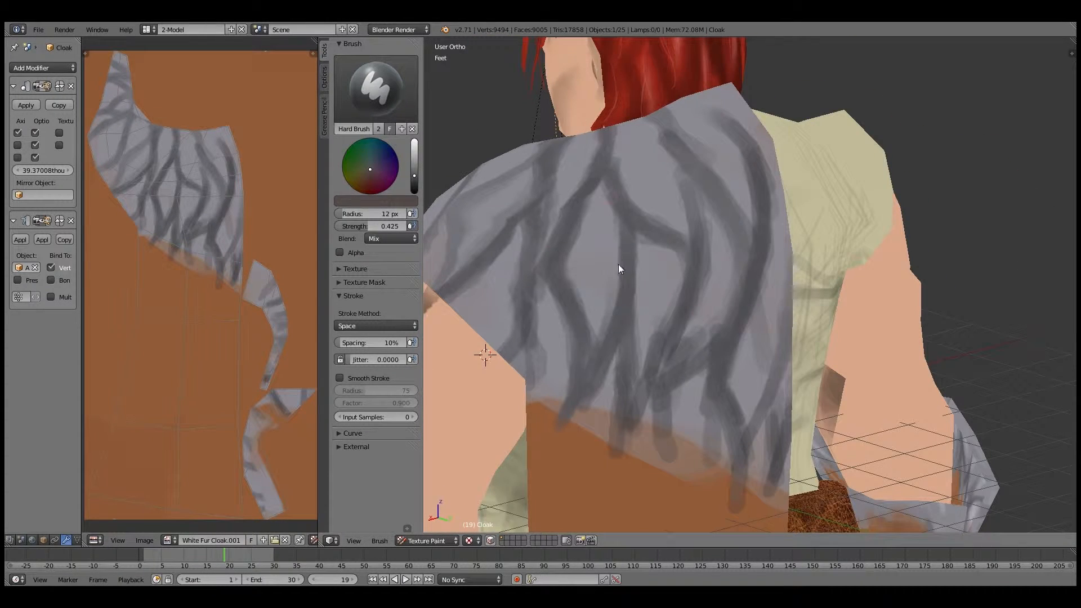
key("s")
left_click_drag(643, 238, 587, 353)
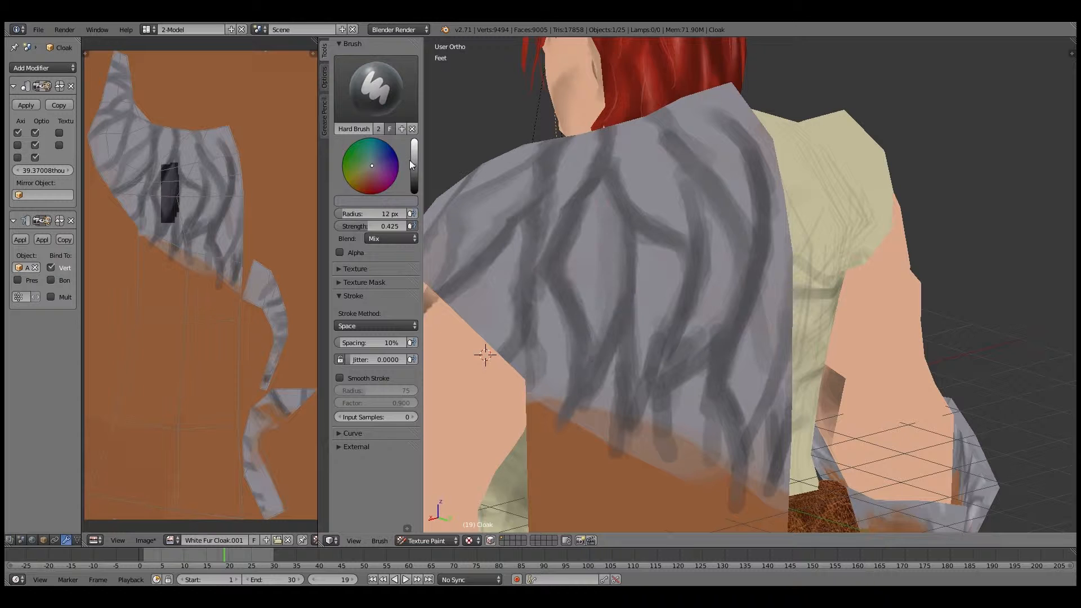
left_click_drag(414, 164, 414, 181)
mouse_move(615, 234)
left_mouse_down()
mouse_move(601, 331)
mouse_move(584, 349)
left_mouse_up()
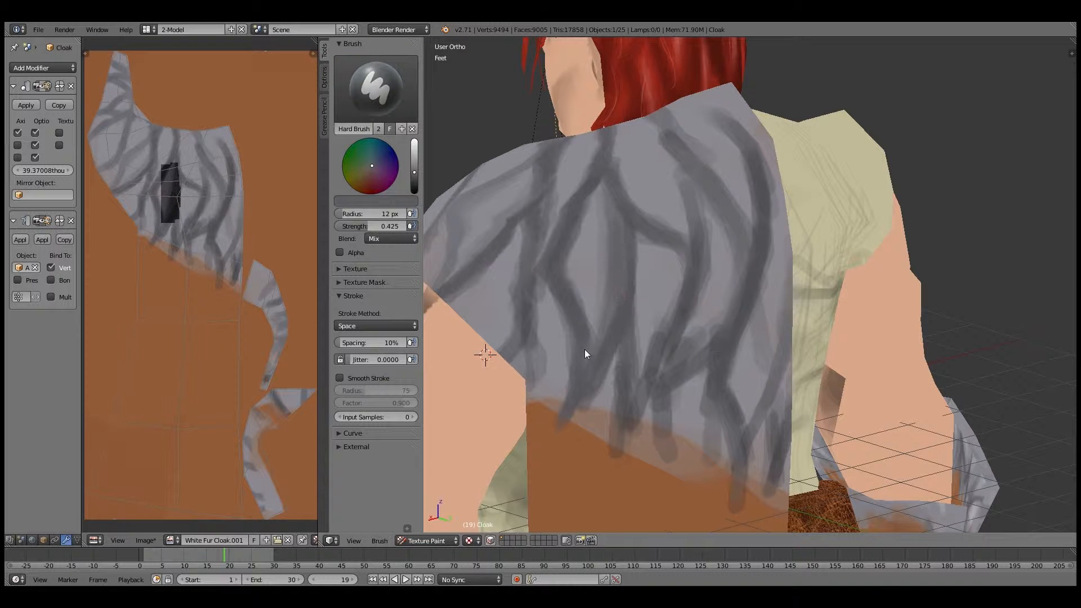
Step: Add mid-grey strokes between the dark strands toward the centre edge and lower part of the cloak's back
middle_click_drag(633, 315, 589, 296)
mouse_move(640, 235)
left_mouse_down()
mouse_move(606, 336)
mouse_move(606, 303)
left_mouse_up()
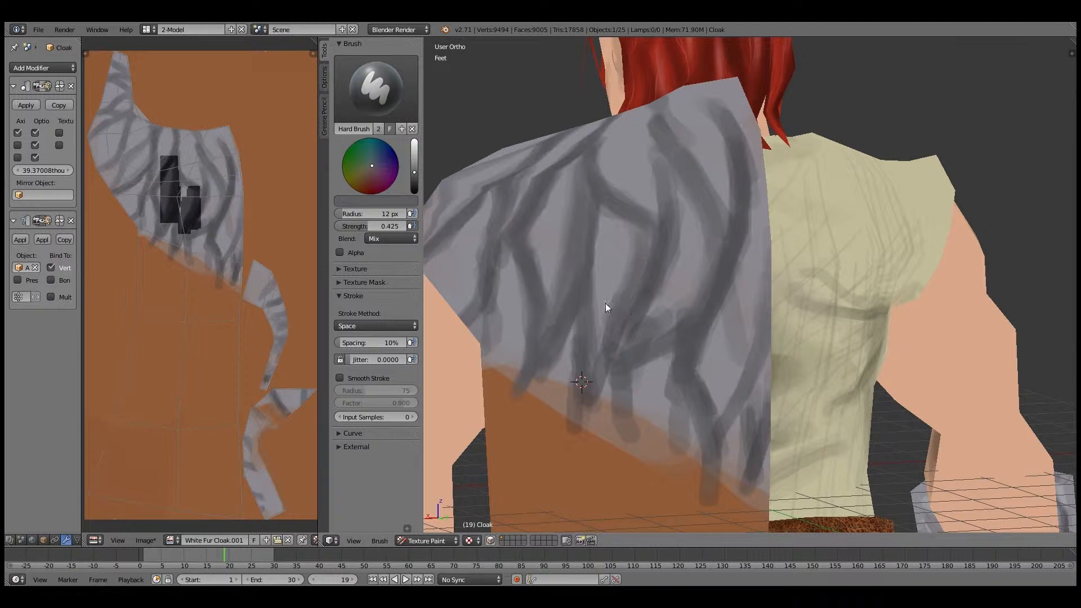
mouse_move(693, 217)
left_mouse_down()
mouse_move(698, 255)
mouse_move(625, 346)
left_mouse_up()
left_click_drag(675, 302, 619, 349)
mouse_move(646, 308)
middle_mouse_down()
mouse_move(647, 286)
mouse_move(679, 345)
middle_mouse_up()
mouse_move(679, 345)
left_mouse_down()
mouse_move(673, 336)
mouse_move(707, 264)
mouse_move(668, 373)
left_mouse_up()
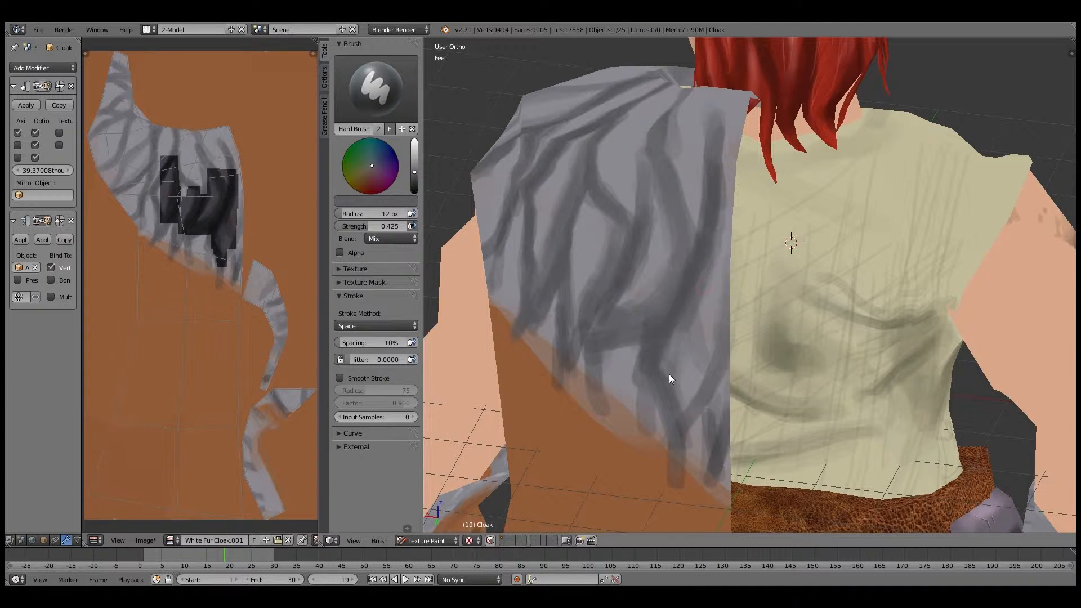
middle_click_drag(695, 341, 739, 308)
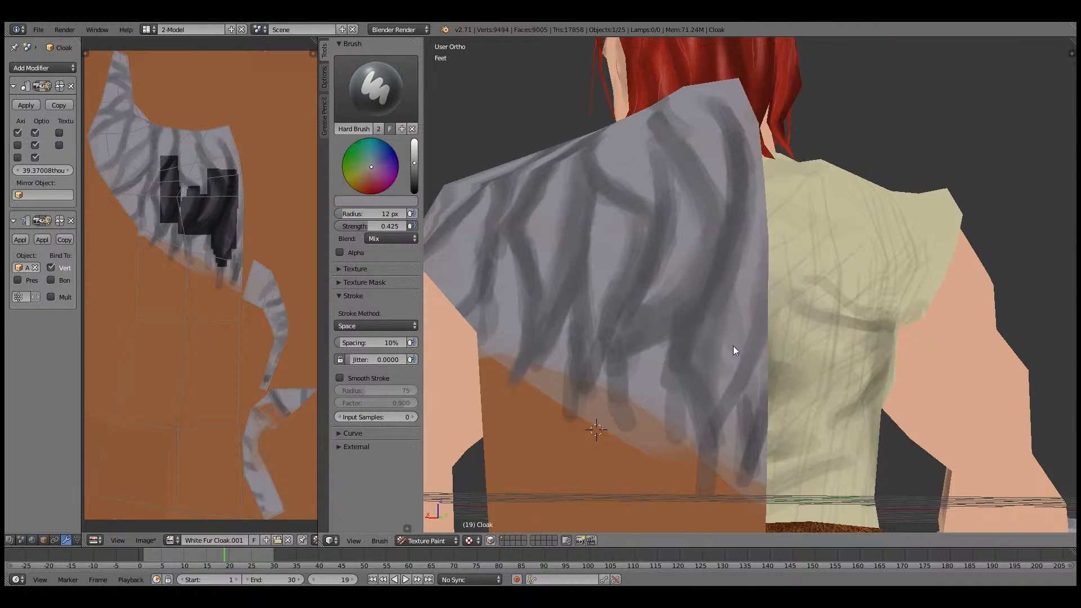
Step: Blend the upper back's strands with light and mid greys sampled from the fur, and save the texture image
middle_click_drag(719, 363, 558, 259)
key("s")
left_click_drag(573, 190, 525, 242)
mouse_move(526, 242)
middle_mouse_down()
mouse_move(582, 346)
mouse_move(608, 355)
mouse_move(612, 393)
middle_mouse_up()
key("s")
mouse_move(602, 241)
left_mouse_down()
mouse_move(609, 365)
mouse_move(619, 324)
left_mouse_up()
middle_click_drag(575, 282, 518, 280)
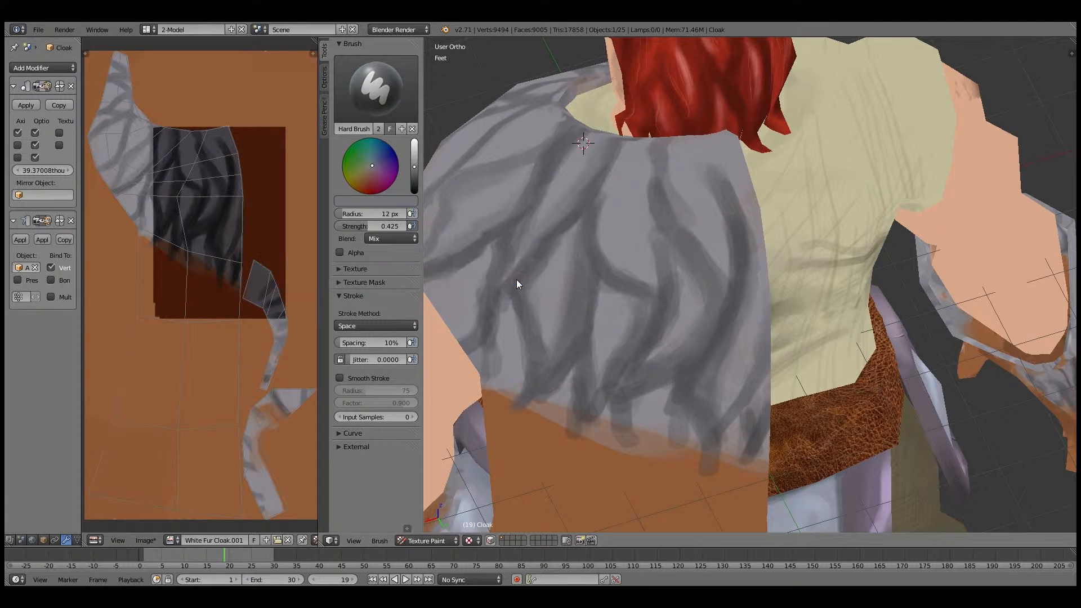
left_click(146, 540)
left_click(188, 481)
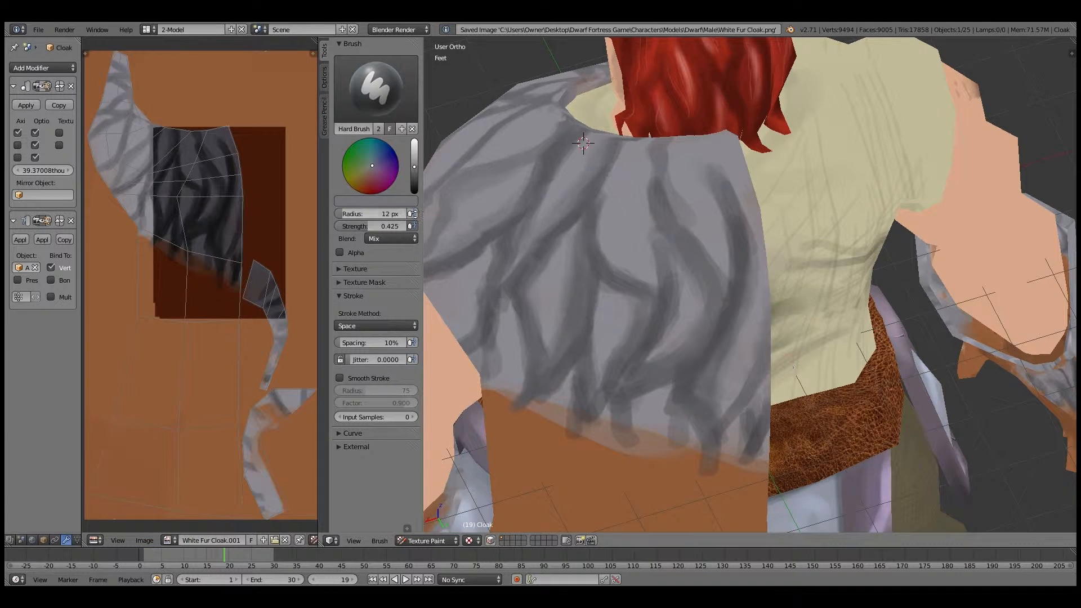
Step: Blend light and mid greys sampled from the fur between the dark strands on the cloak's shoulder
mouse_move(591, 158)
middle_mouse_down()
mouse_move(599, 226)
mouse_move(600, 214)
middle_mouse_up()
mouse_move(613, 319)
left_mouse_down()
mouse_move(617, 393)
mouse_move(584, 296)
left_mouse_up()
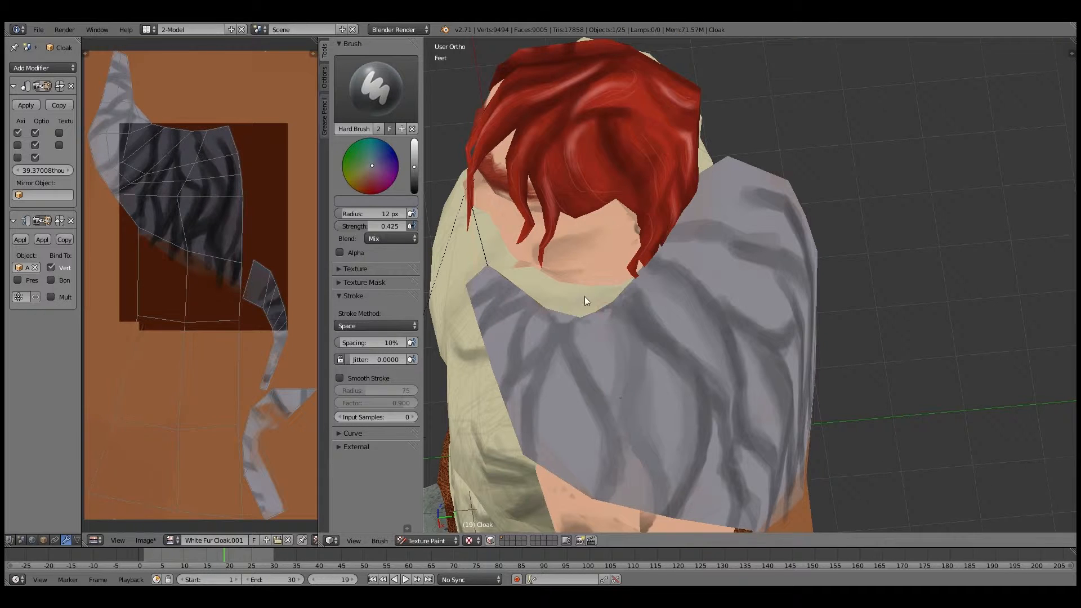
middle_click_drag(593, 403, 603, 363)
key("s")
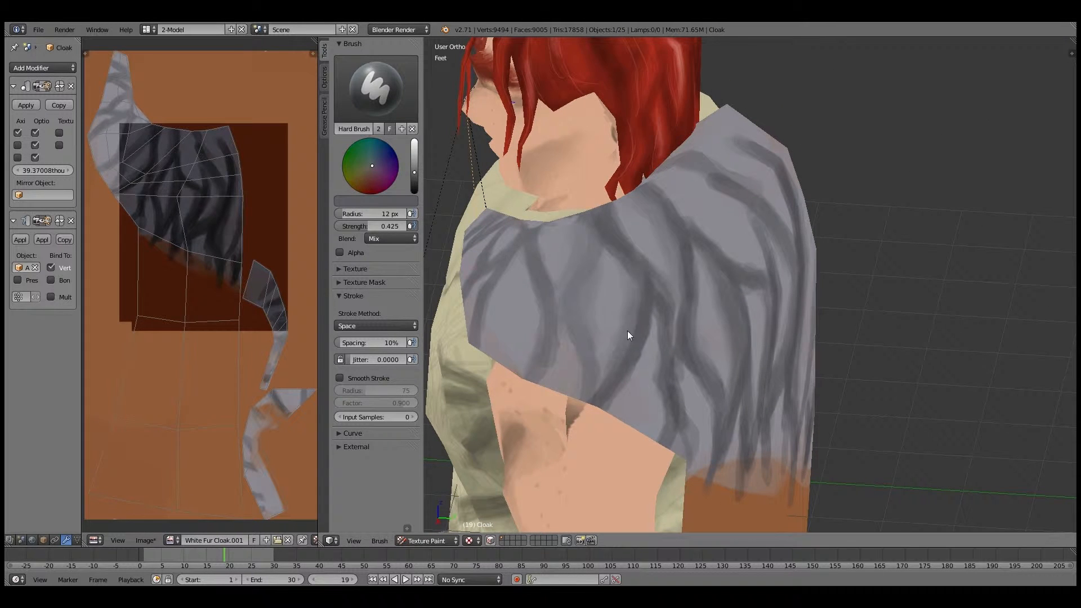
mouse_move(627, 330)
left_mouse_down()
mouse_move(626, 299)
mouse_move(592, 389)
left_mouse_up()
key("s")
key("s")
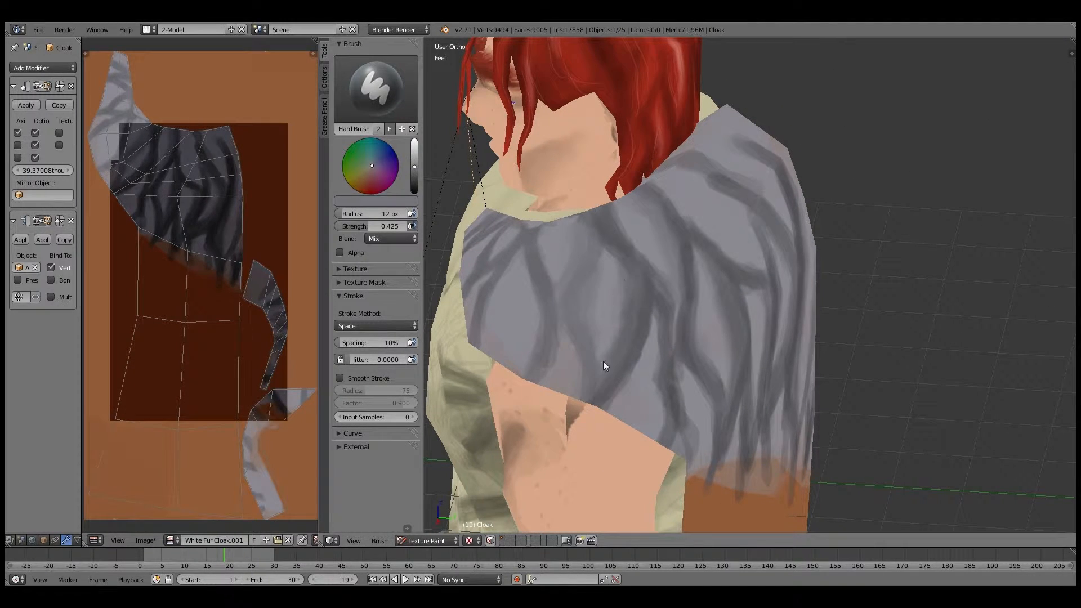
Step: Add and soften grey strands on the side of the cloak above the upper arm, using shades sampled from the fur
middle_click_drag(589, 270, 548, 307)
key("s")
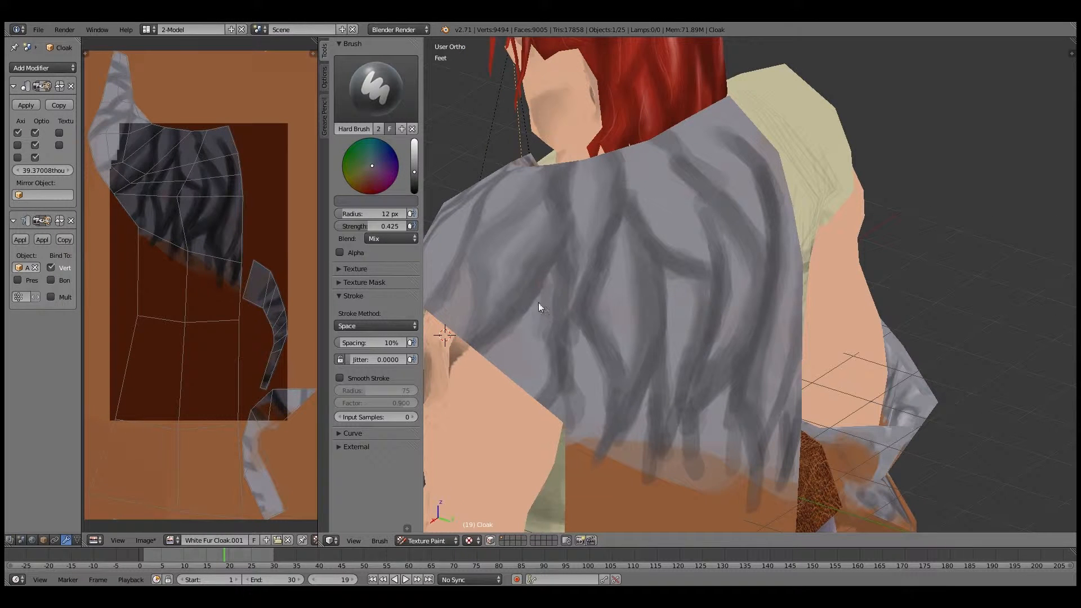
key("s")
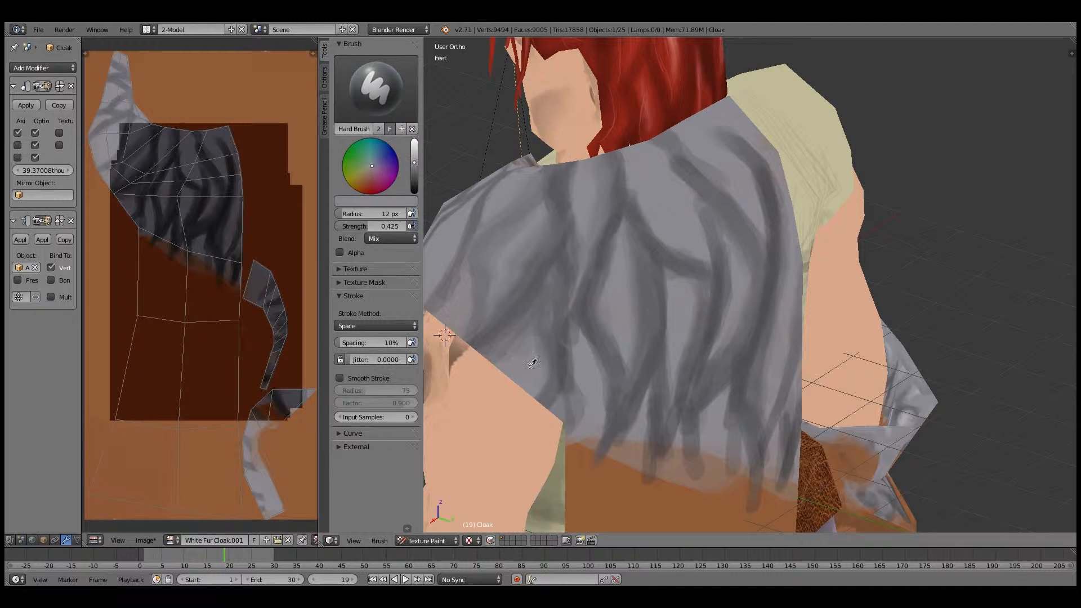
mouse_move(521, 328)
middle_mouse_down()
mouse_move(614, 314)
mouse_move(568, 349)
mouse_move(585, 300)
middle_mouse_up()
key("s")
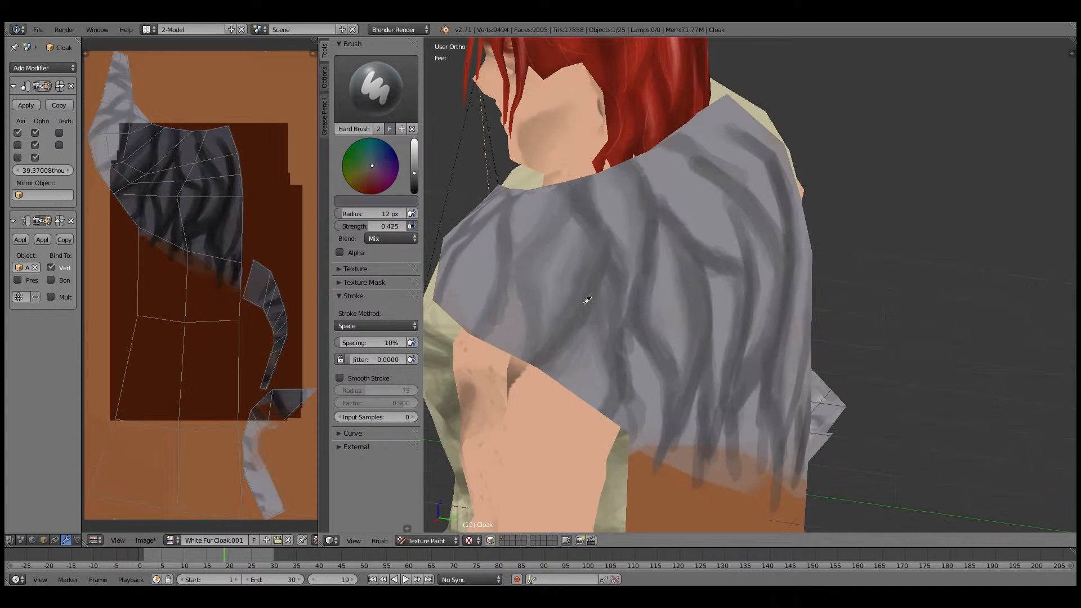
left_click_drag(566, 383, 562, 354)
mouse_move(544, 319)
middle_mouse_down()
mouse_move(599, 331)
mouse_move(585, 346)
middle_mouse_up()
key("s")
key("s")
key("s")
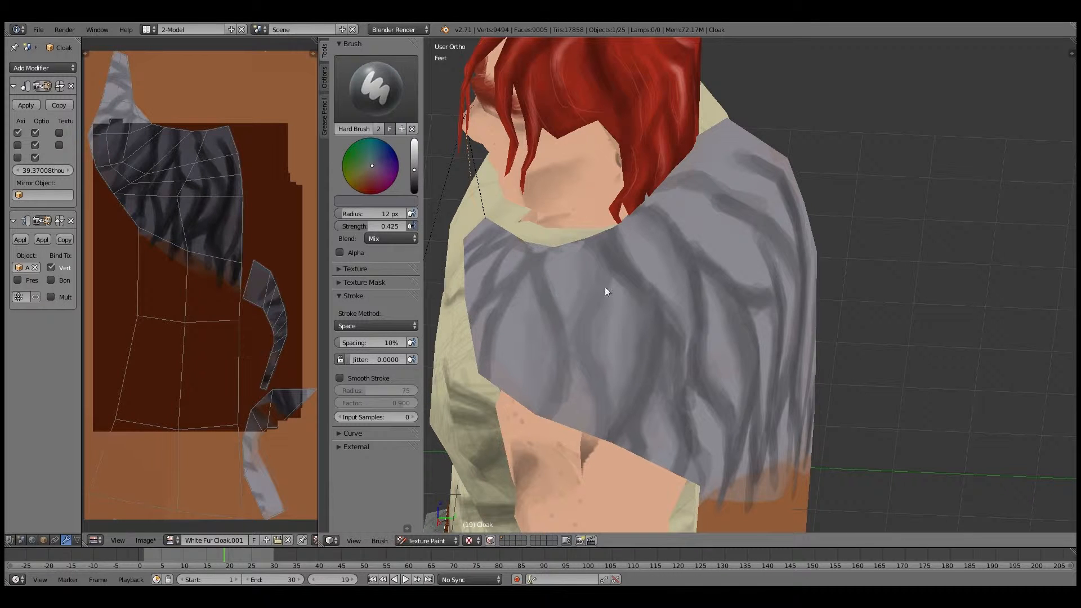
Step: Sample the fur's greys and blend the strands on the front of the cloak below the collar
middle_click_drag(605, 409, 623, 323)
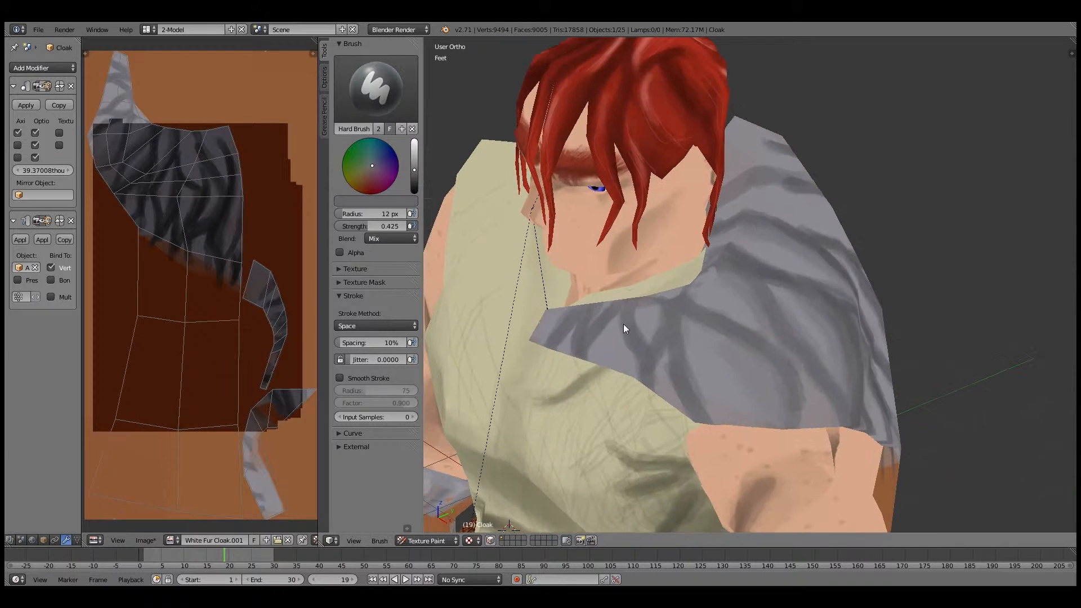
key("s")
key("s")
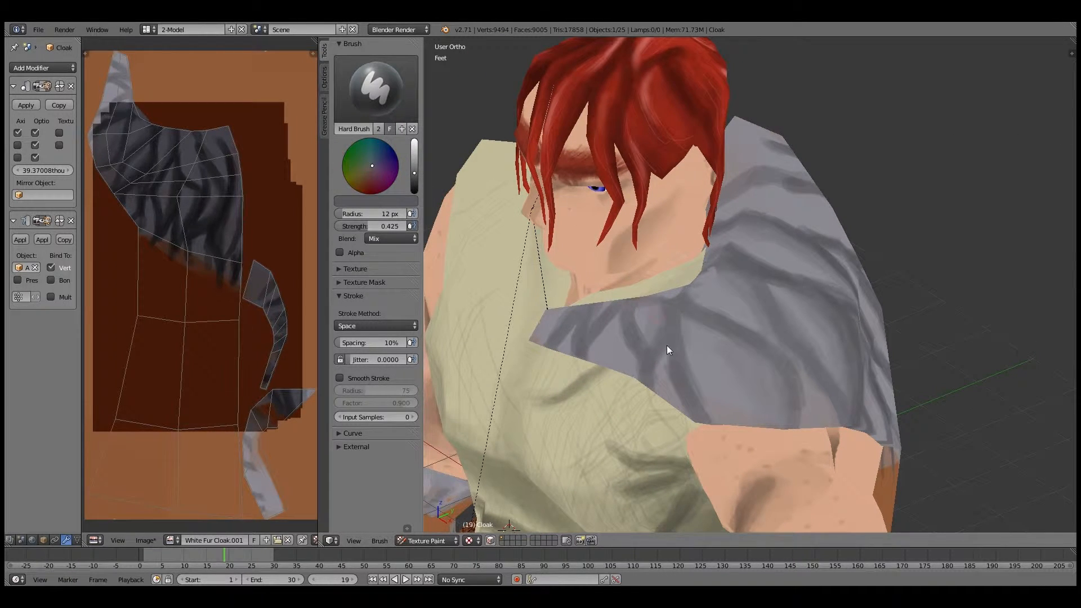
left_click_drag(646, 359, 672, 347)
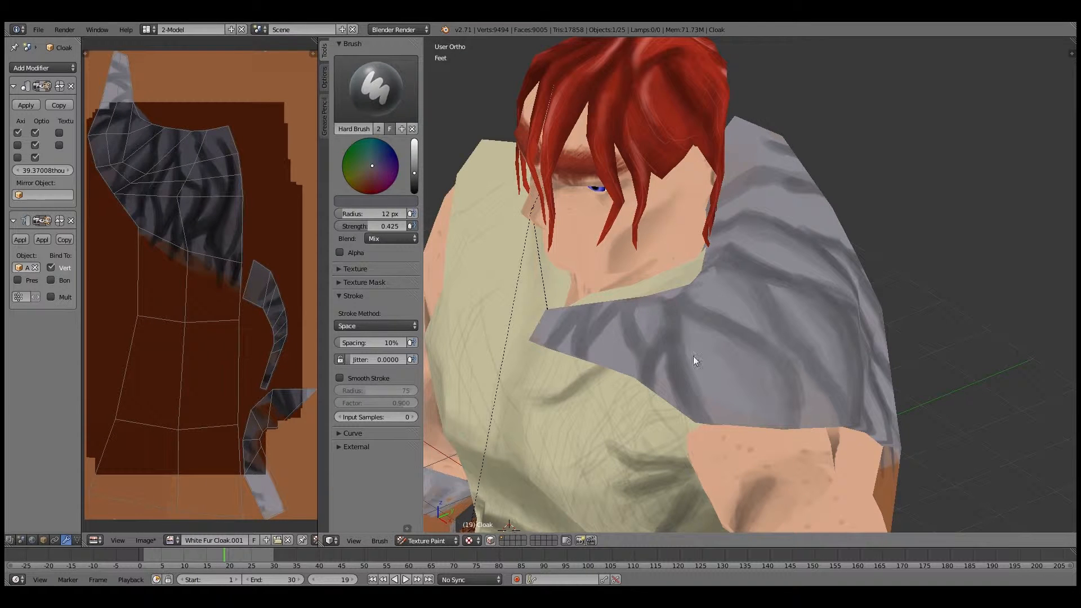
Step: Adjust the sampled grey's brightness and shade the front strands down to the cloak's tip on the chest
key("s")
key("s")
key("s")
key("s")
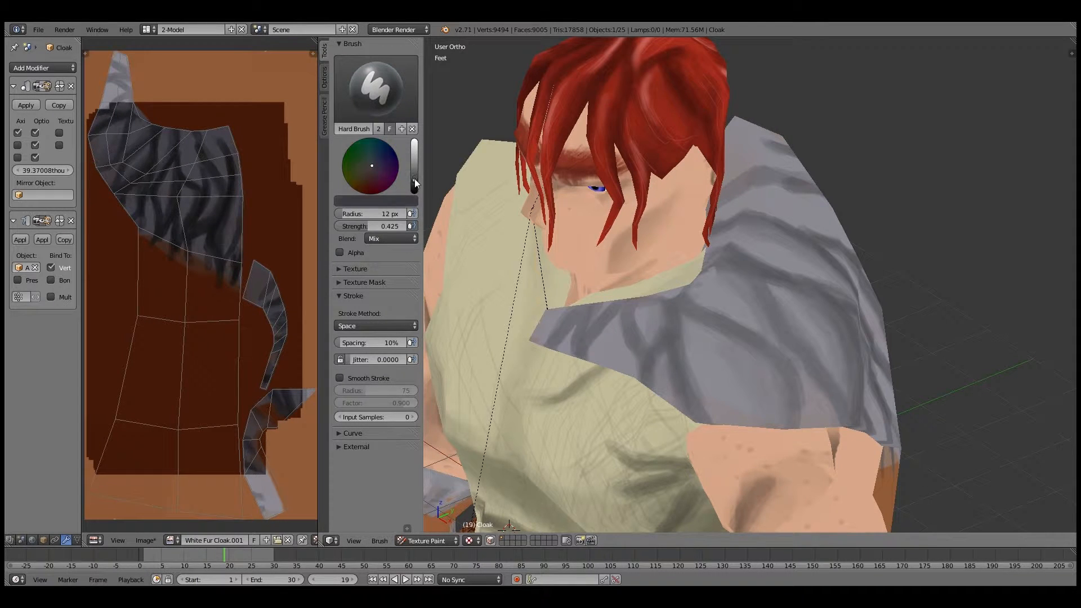
left_click_drag(665, 354, 653, 365)
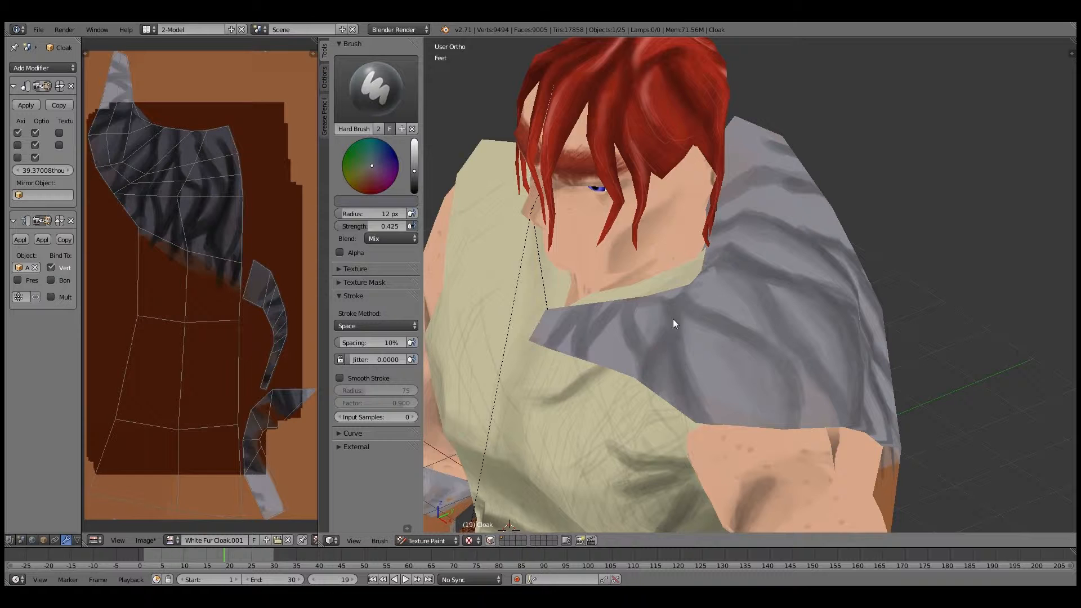
middle_click_drag(673, 318, 747, 333)
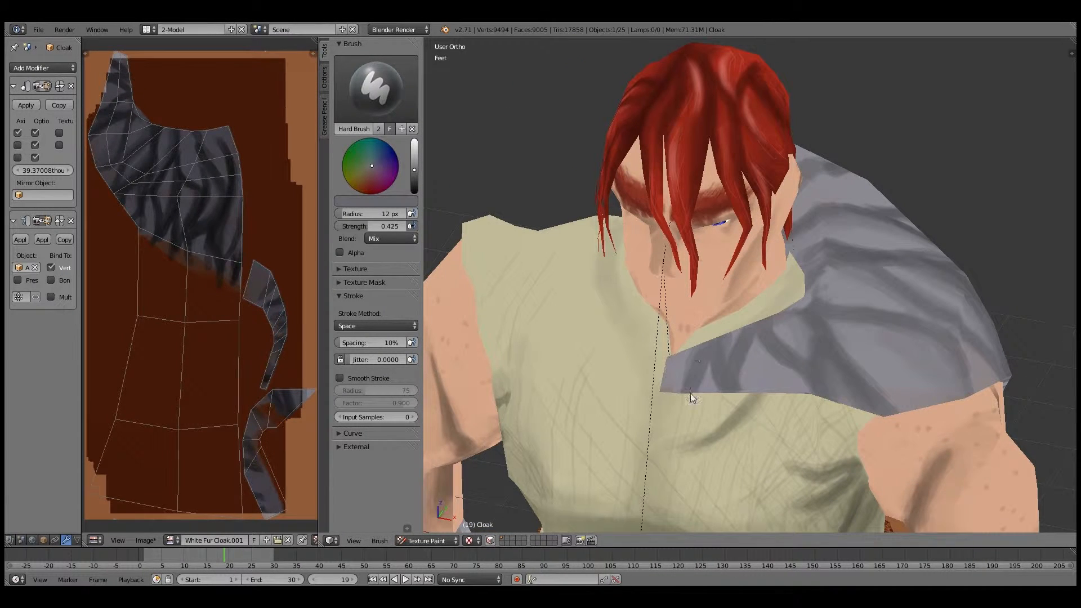
left_click_drag(759, 350, 750, 394)
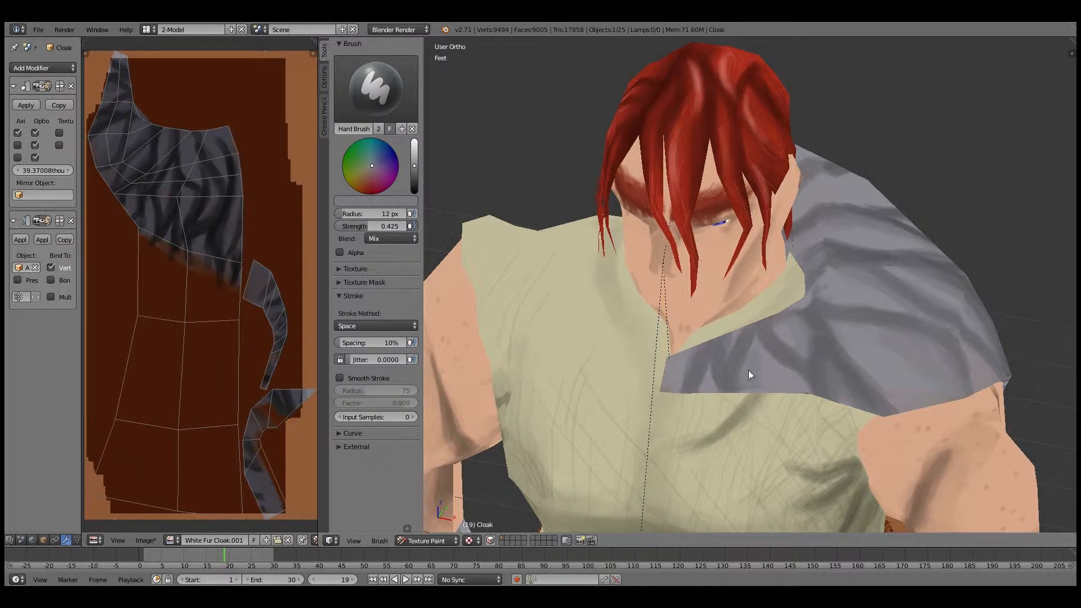
Step: Paint light and dark grey strands down the cloak's back toward the centre edge
mouse_move(711, 357)
middle_mouse_down()
mouse_move(602, 367)
mouse_move(632, 282)
mouse_move(548, 293)
mouse_move(669, 194)
middle_mouse_up()
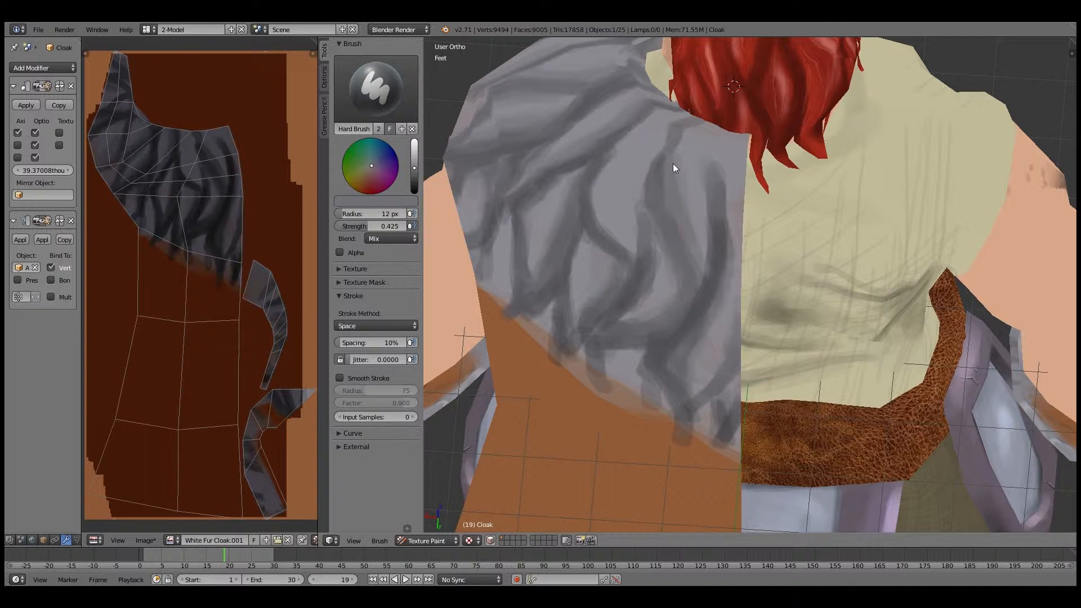
middle_click_drag(677, 140, 644, 126)
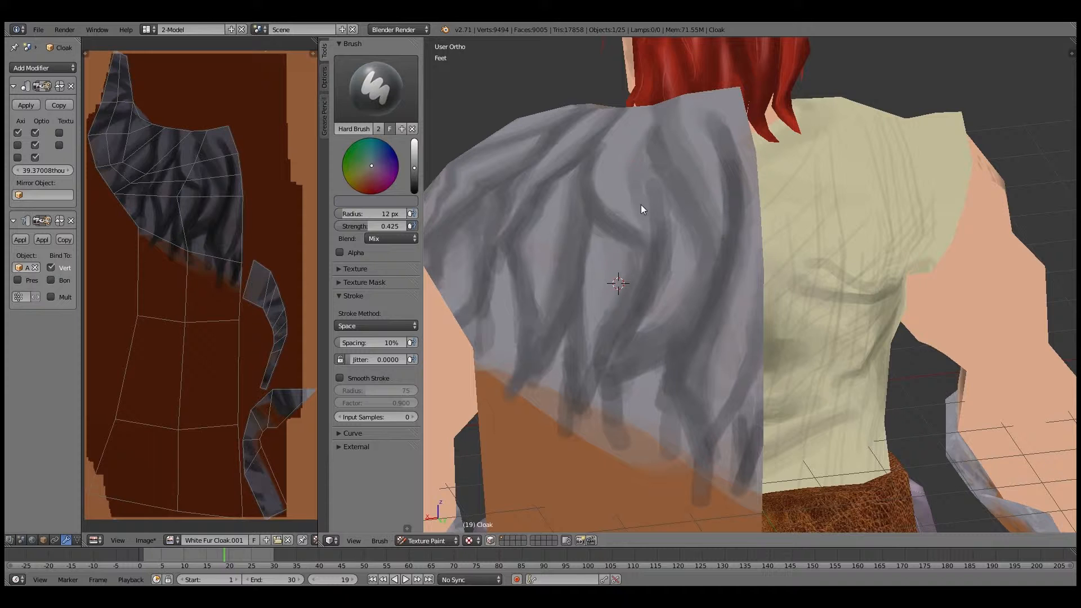
middle_click_drag(631, 129, 728, 222)
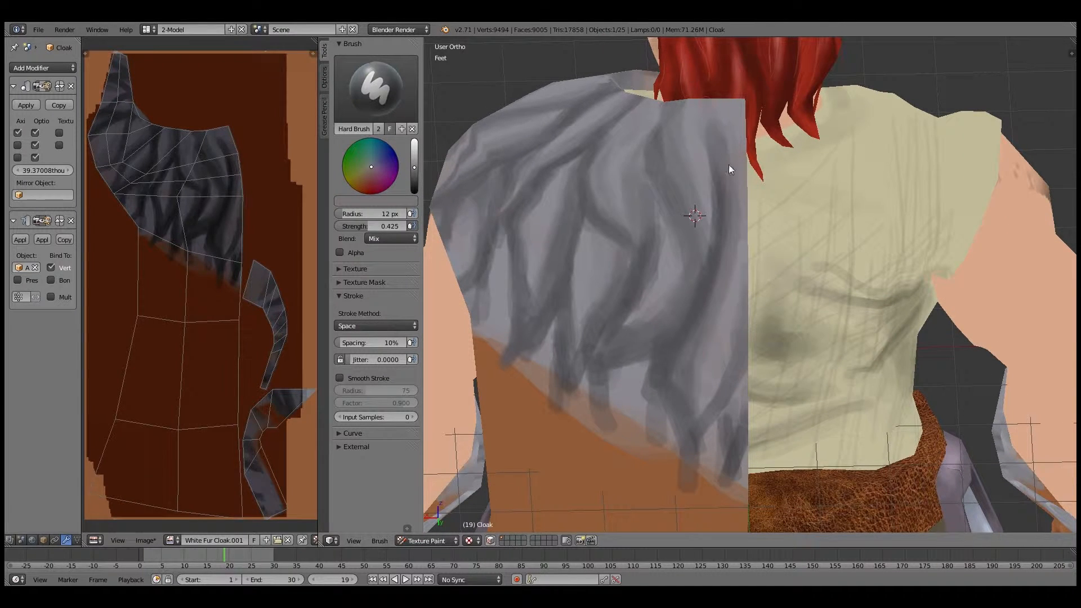
middle_click_drag(704, 208, 649, 231)
scroll(645, 235, "up", 2)
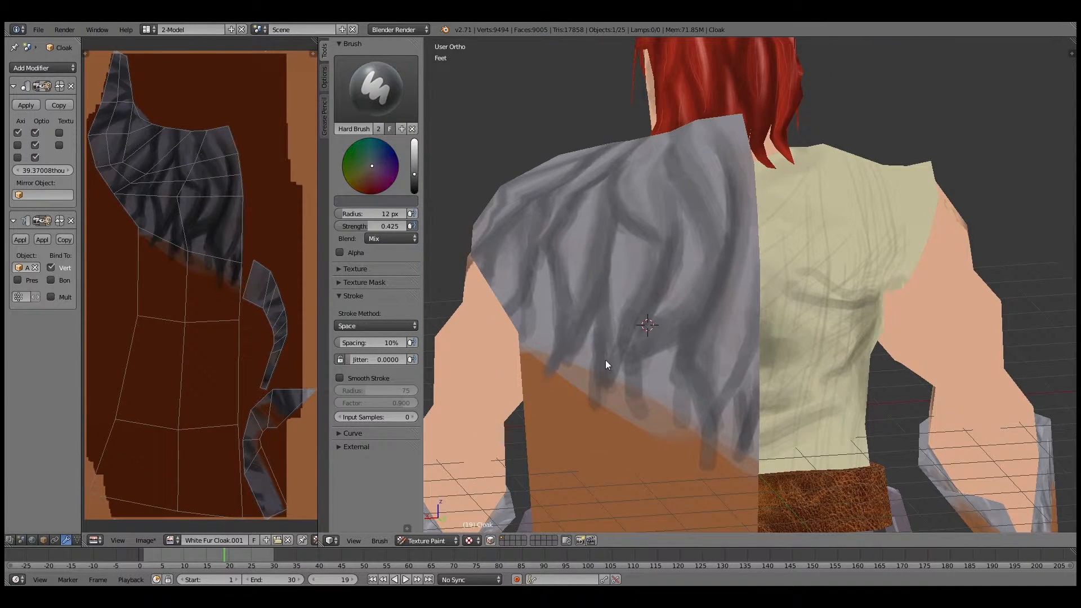
left_click_drag(701, 358, 679, 363)
Step: Paint dark grey strands along the lower outer part of the fur on the cloak's back
middle_click_drag(756, 338, 602, 369)
scroll(675, 359, "up", 3)
middle_click_drag(602, 369, 848, 323, "shift")
mouse_move(612, 251)
left_mouse_down()
mouse_move(637, 297)
mouse_move(668, 302)
mouse_move(637, 338)
mouse_move(631, 287)
mouse_move(667, 356)
left_mouse_up()
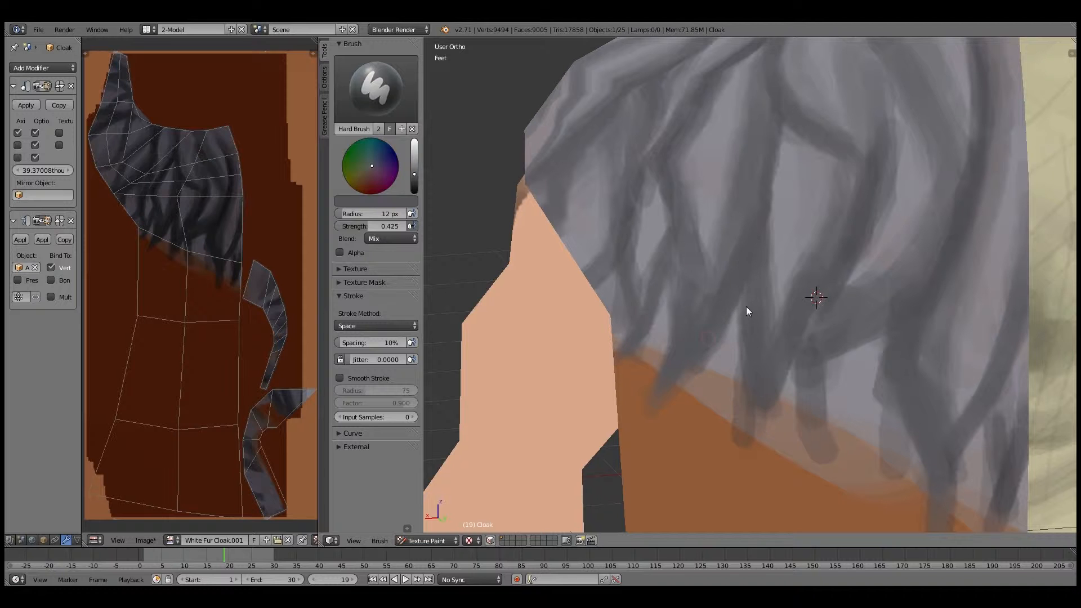
Step: Sample the cloak's brown and paint pointed gaps between the outermost fur tips along the back's lower edge
middle_click_drag(769, 387, 881, 293)
mouse_move(811, 334)
middle_mouse_down()
mouse_move(814, 369)
mouse_move(781, 376)
mouse_move(812, 335)
mouse_move(667, 326)
mouse_move(765, 323)
mouse_move(657, 360)
middle_mouse_up()
scroll(782, 376, "down", 7)
scroll(764, 323, "up", 7)
key("s")
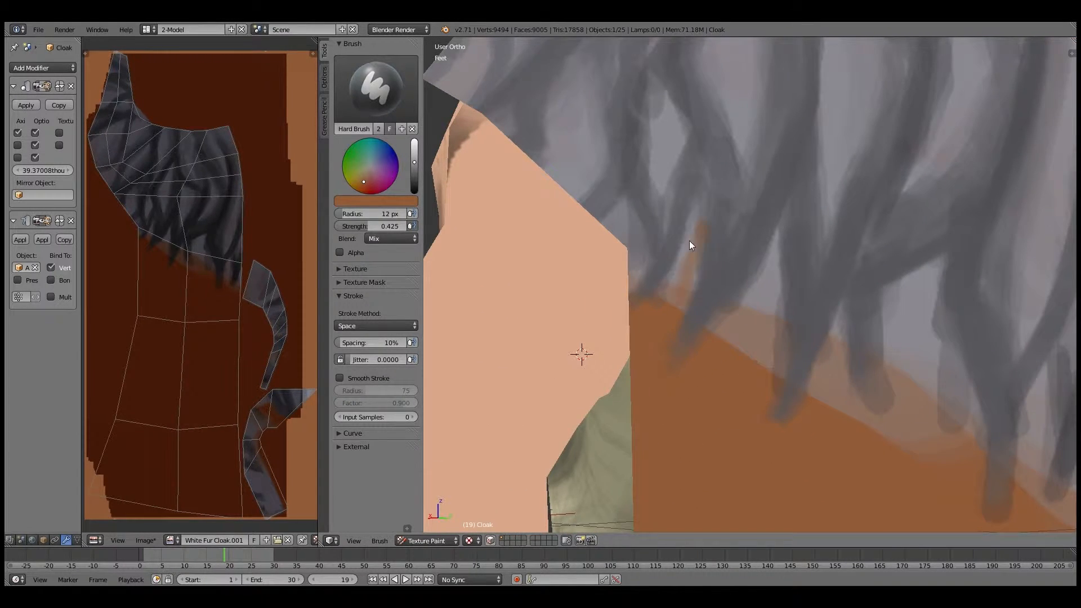
left_click_drag(680, 275, 666, 289)
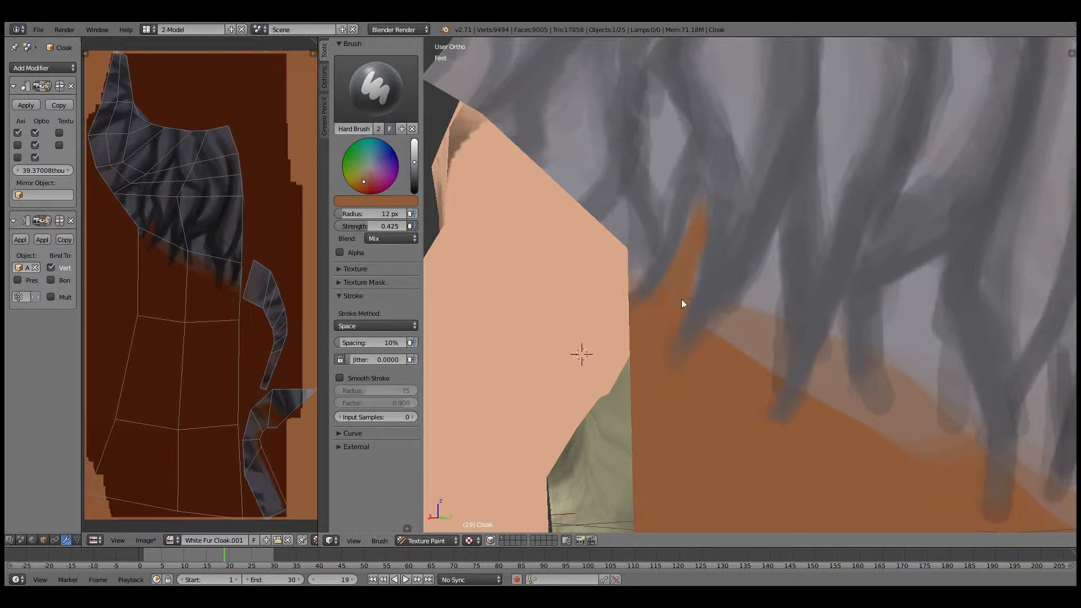
left_click_drag(751, 292, 708, 345)
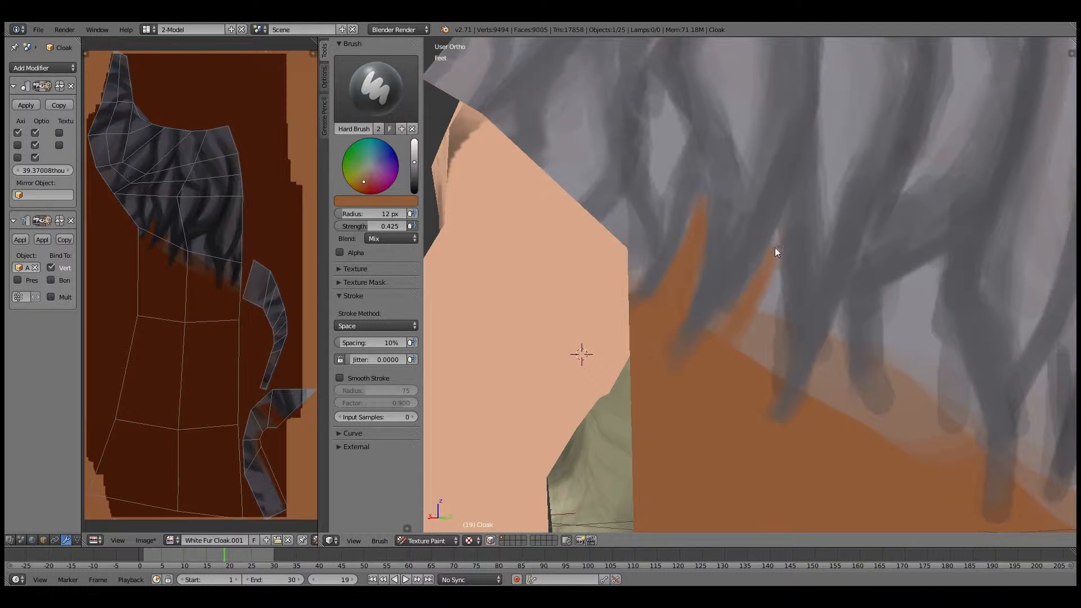
mouse_move(775, 248)
left_mouse_down()
mouse_move(776, 385)
mouse_move(736, 375)
left_mouse_up()
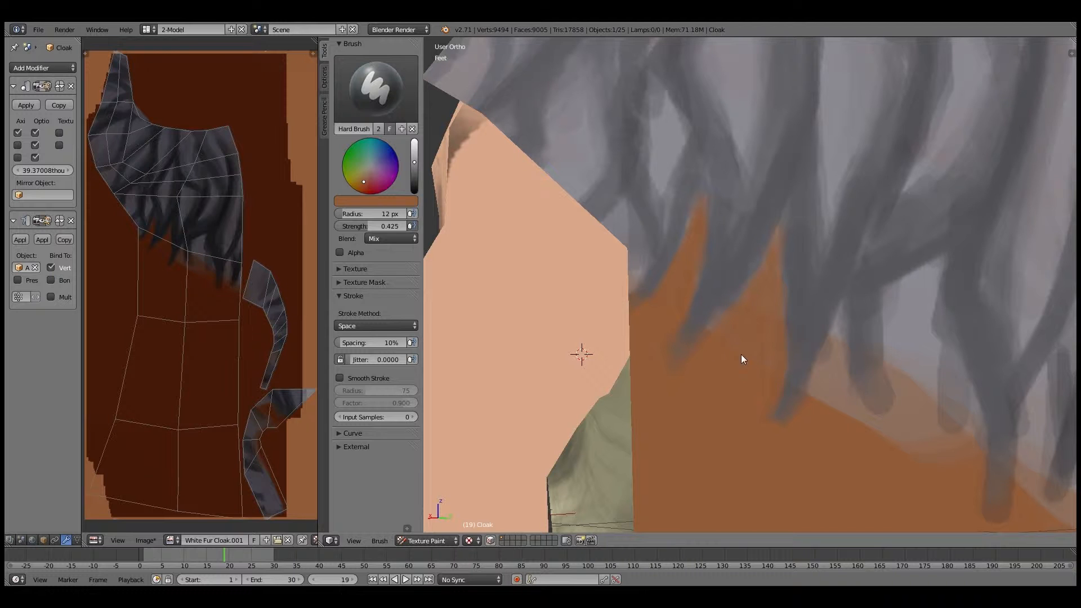
Step: Carve more fur tips in brown toward the centre and outline the wide gap beneath the crossing dark strand
middle_click_drag(734, 343, 785, 357)
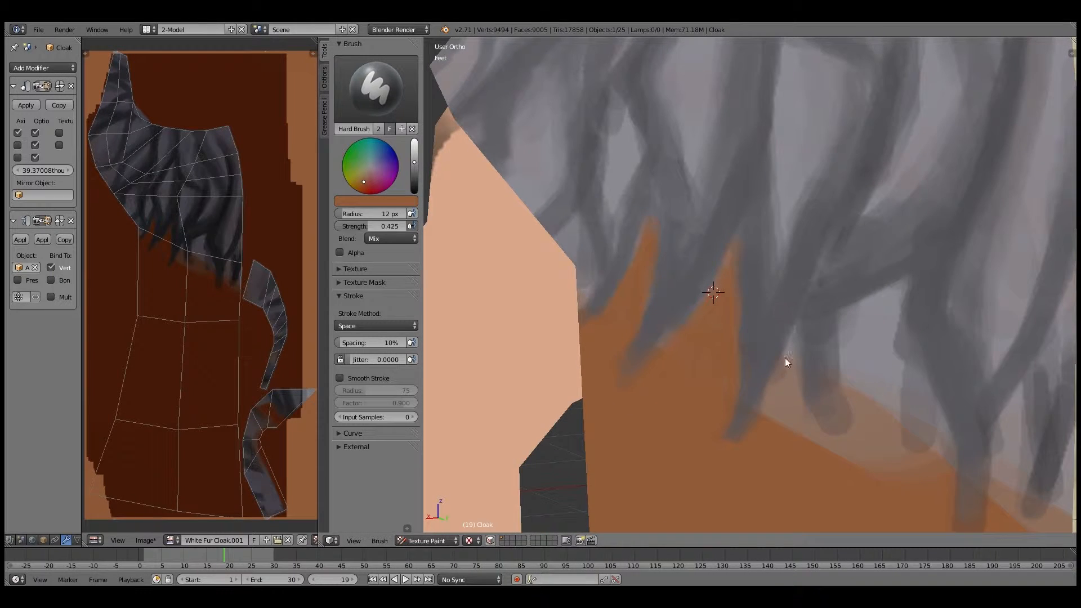
left_click_drag(772, 406, 788, 359)
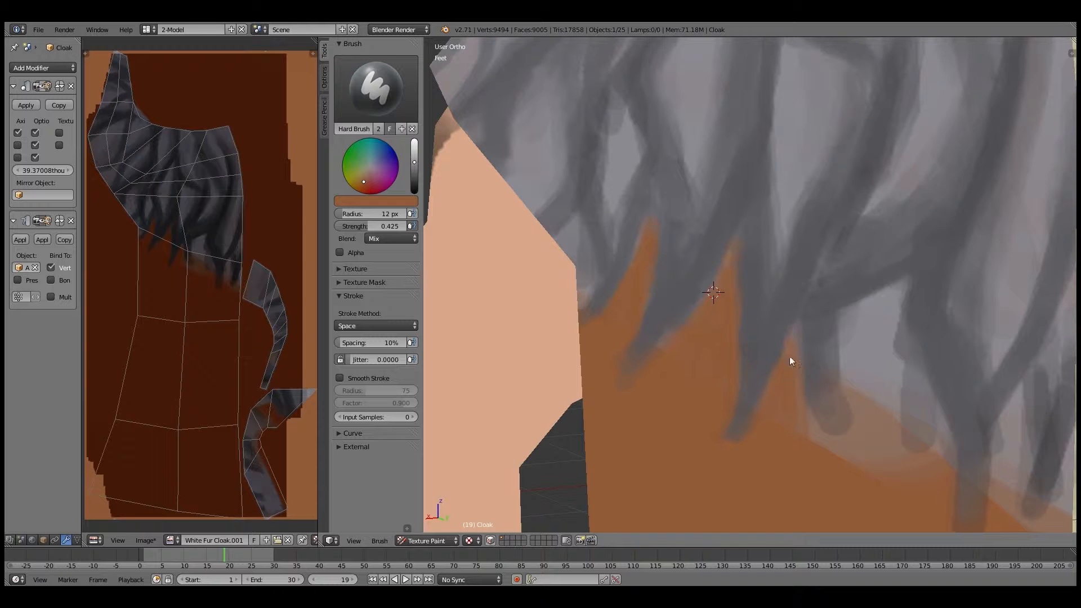
middle_click_drag(795, 451, 680, 384)
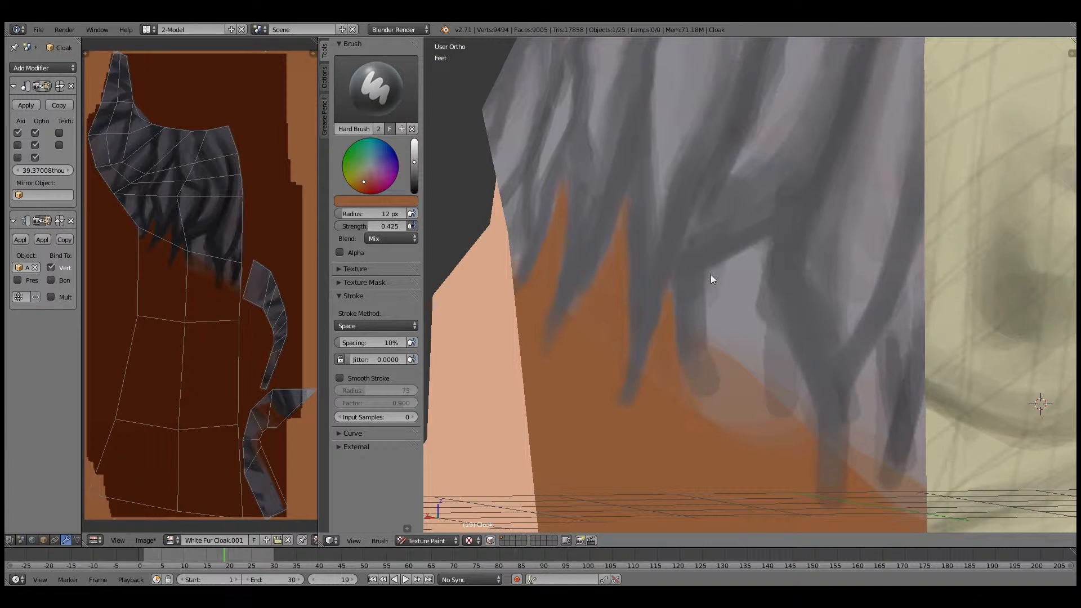
left_click_drag(712, 278, 707, 343)
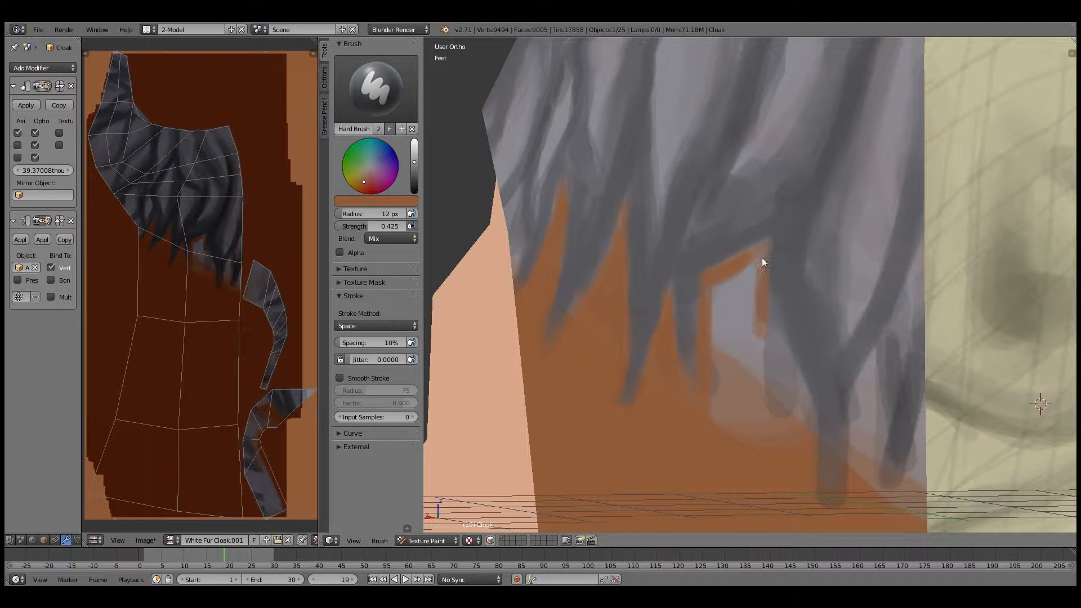
left_click_drag(761, 312, 764, 376)
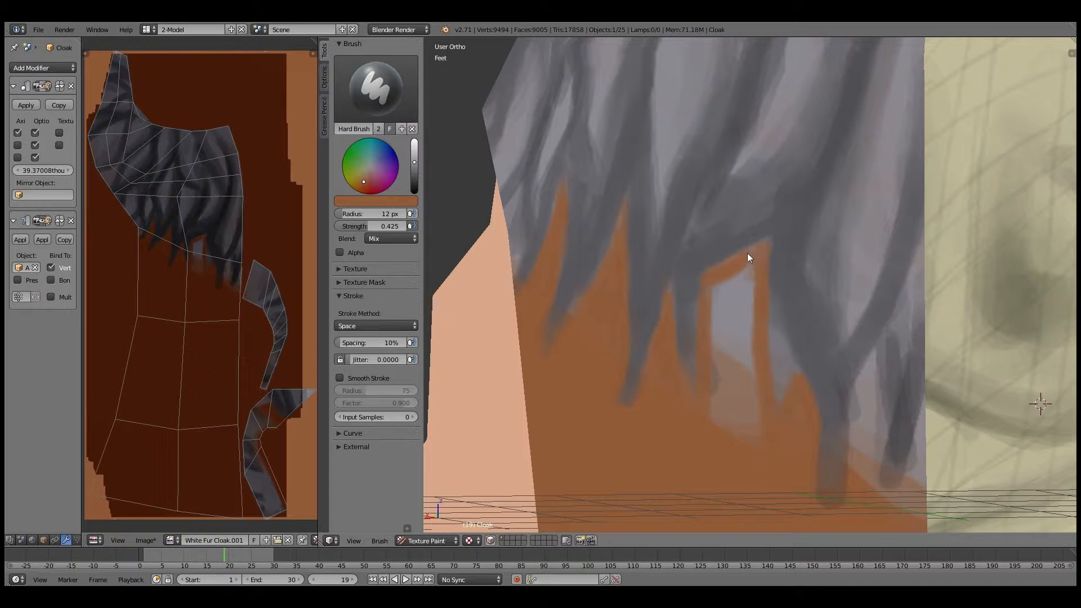
Step: Resample the brown, enlarge the brush radius to 26 px and fill in the outlined gap between the fur tips
key("s")
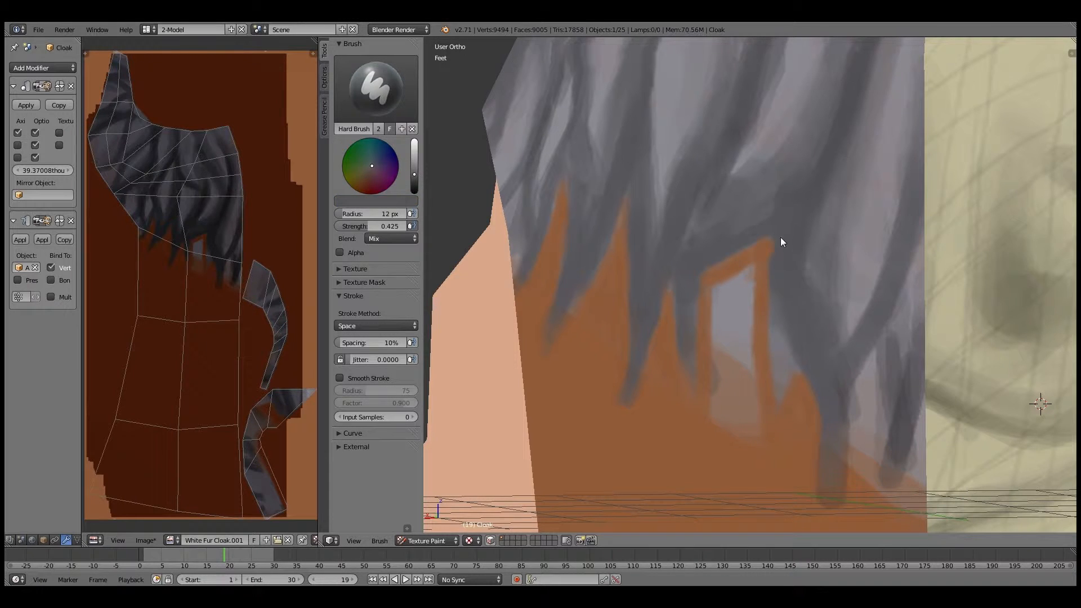
key("s")
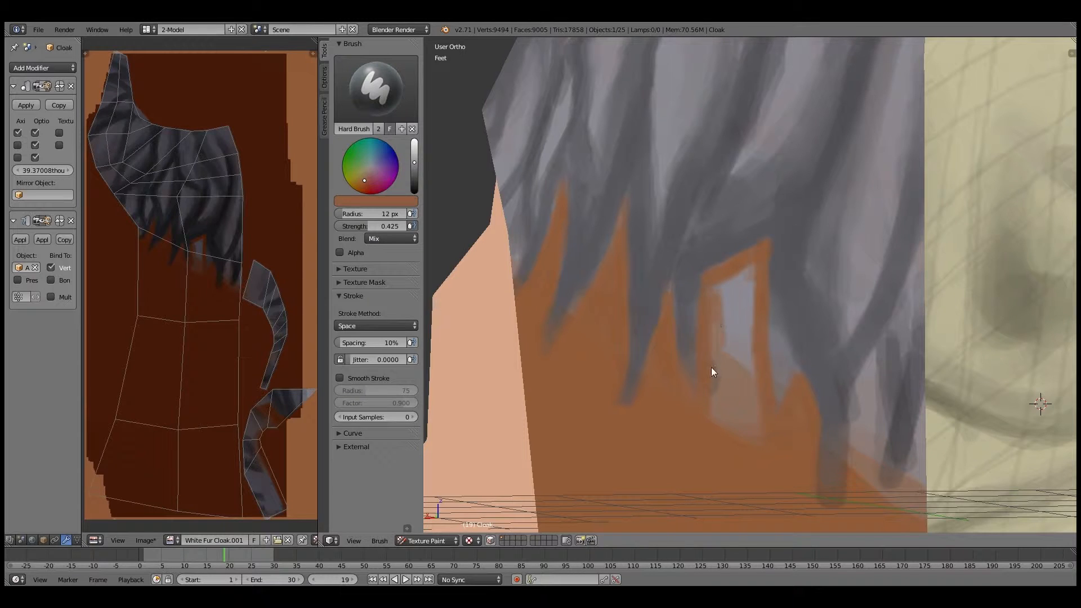
left_click(724, 367)
left_click_drag(742, 302, 748, 293)
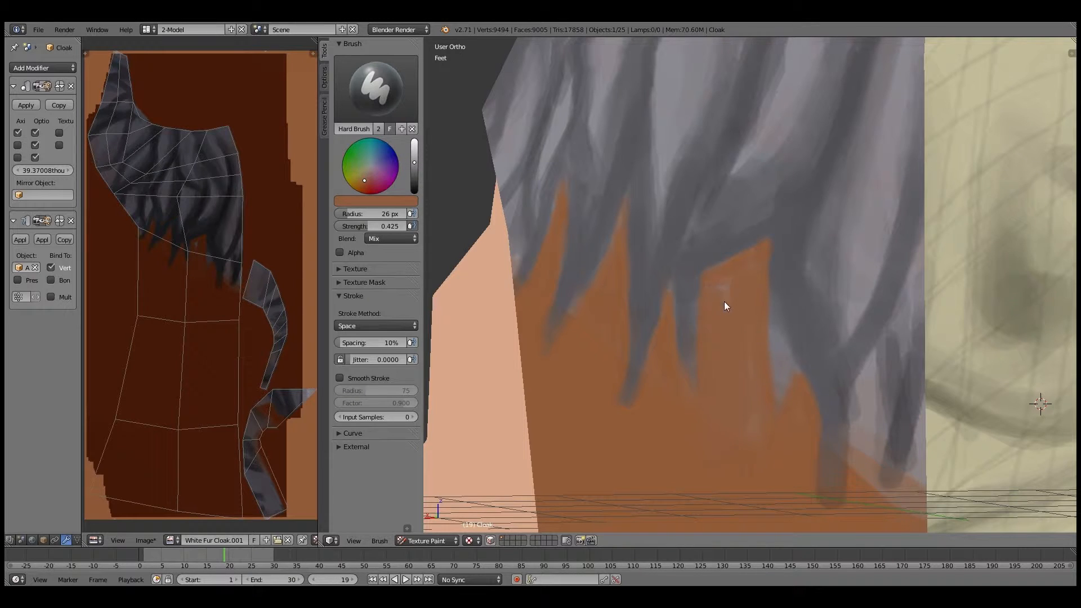
Step: Resample the brown, reduce the brush radius to 16 px and outline a pointed gap between the two innermost fur tips
middle_click_drag(719, 386, 554, 275)
key("s")
key("s")
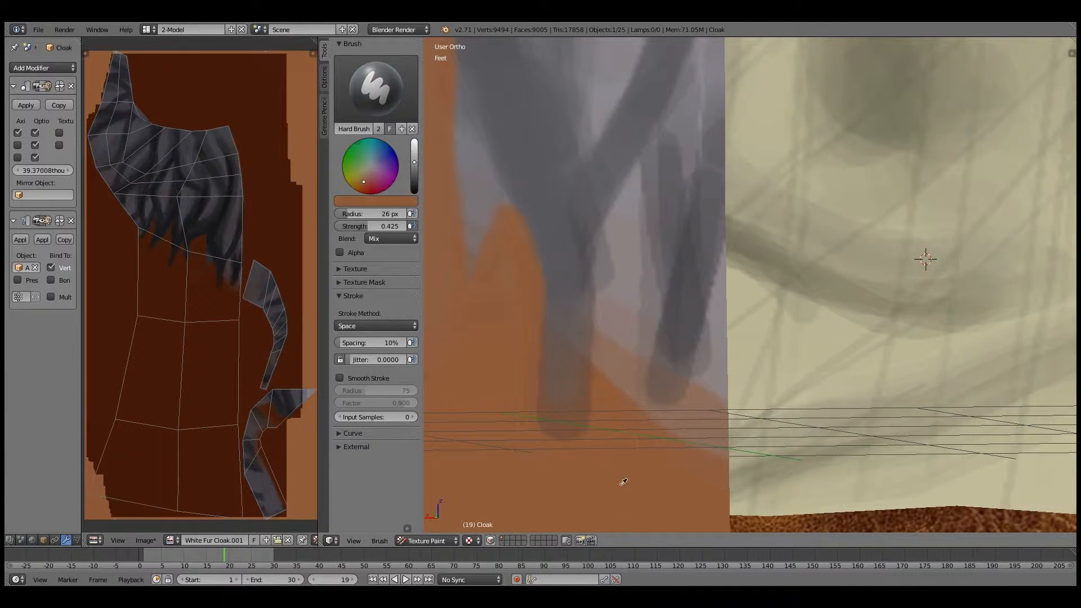
key("f")
left_click(656, 351)
left_click_drag(630, 196, 641, 223)
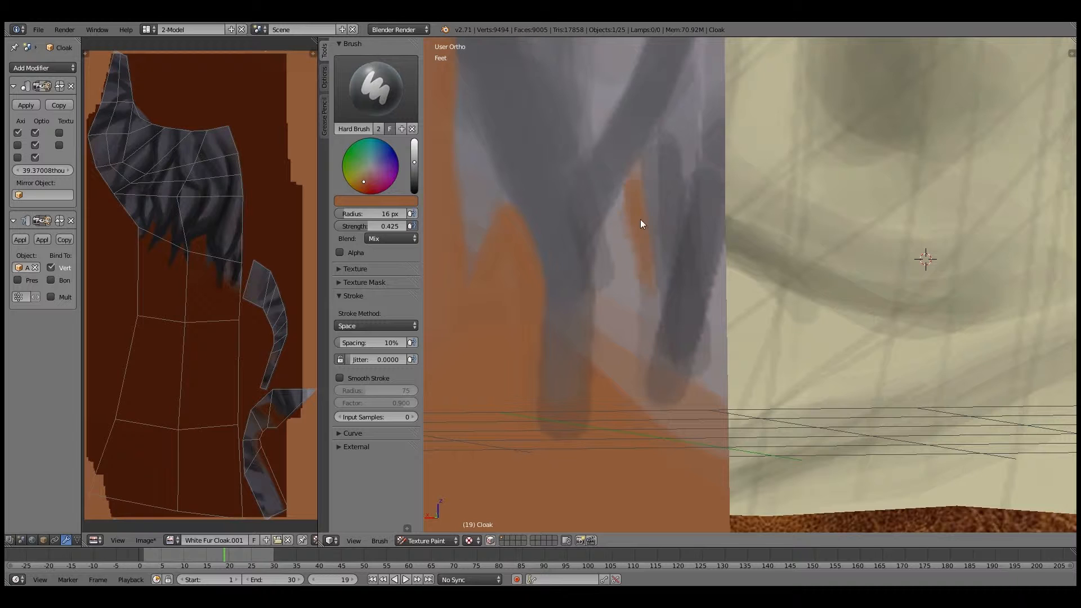
mouse_move(631, 177)
left_mouse_down()
mouse_move(606, 242)
mouse_move(595, 337)
left_mouse_up()
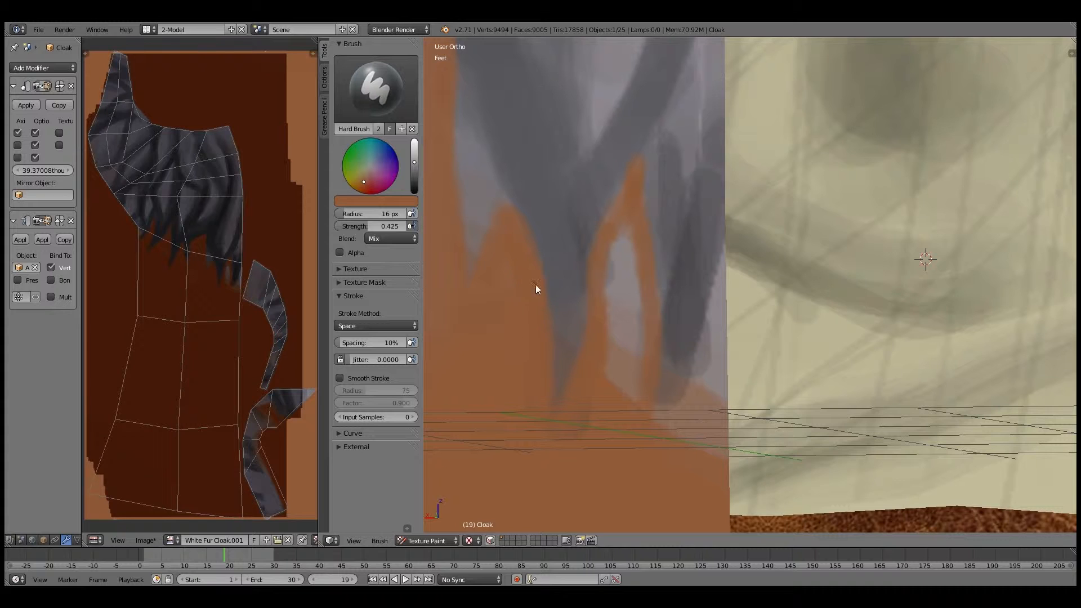
Step: Raise the brush strength to 0.708, fill the outlined gap and taper the innermost fur tip in brown
left_click_drag(370, 224, 388, 224)
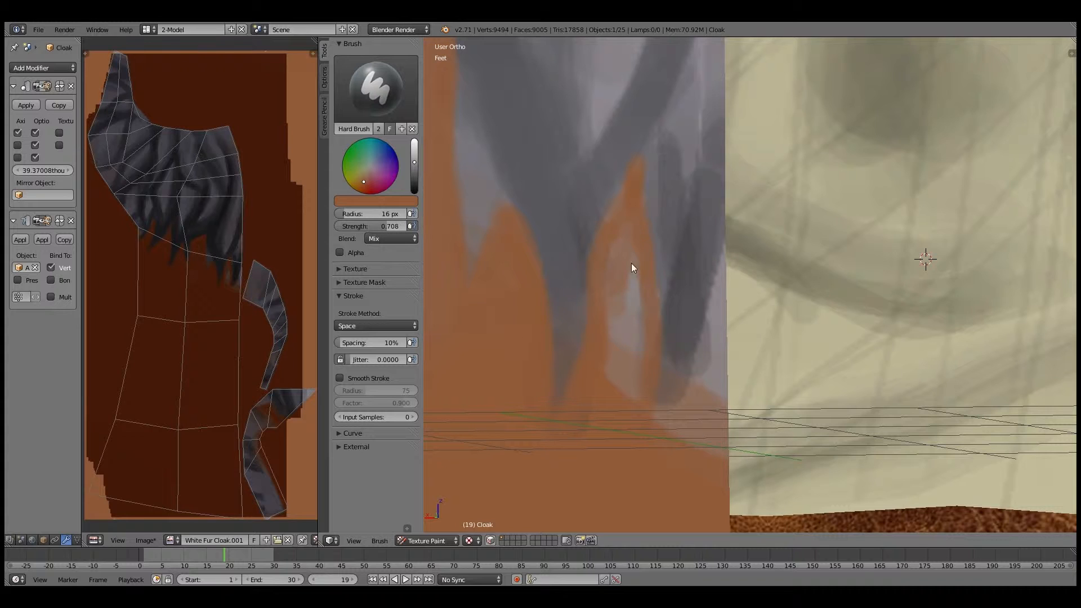
left_click_drag(631, 262, 630, 430)
left_click_drag(617, 366, 607, 324)
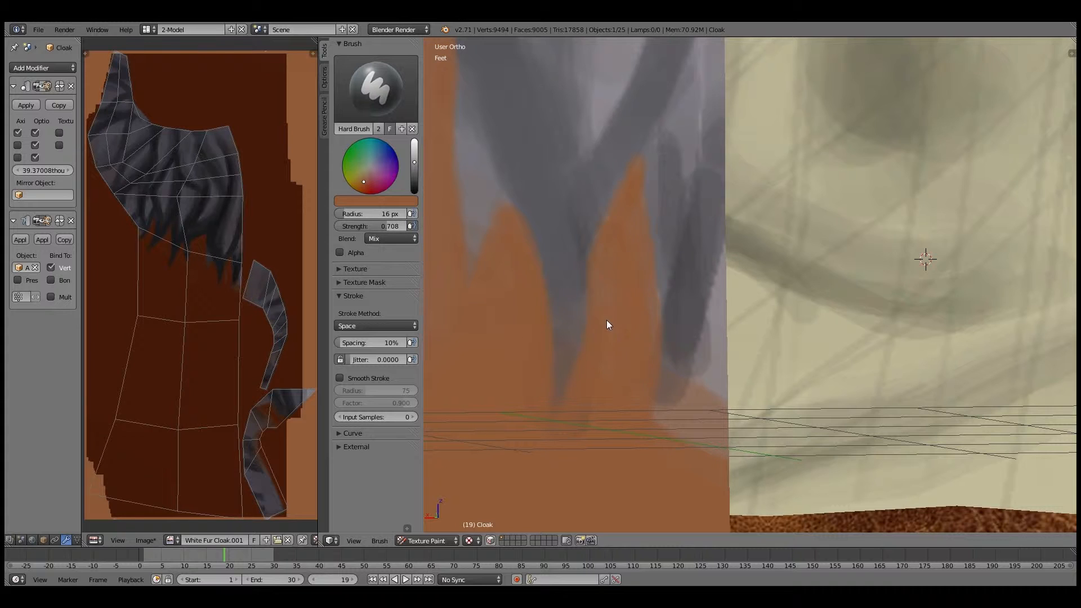
mouse_move(721, 296)
left_mouse_down()
mouse_move(644, 444)
mouse_move(727, 350)
mouse_move(685, 440)
left_mouse_up()
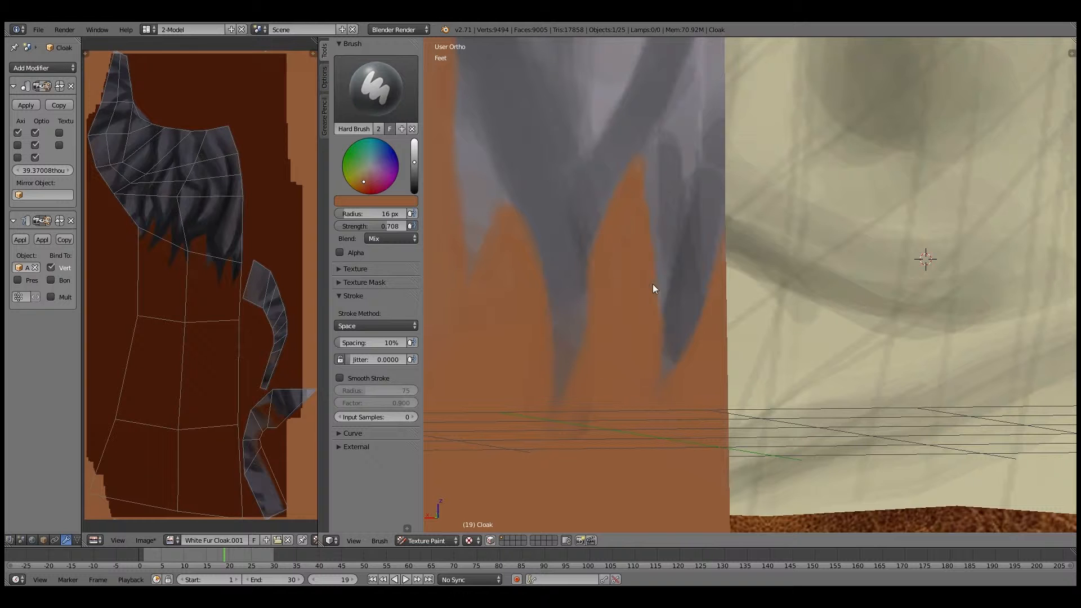
Step: Resample the brown and clean up the edges of the wide gap between the middle fur tips
scroll(645, 397, "down", 7)
middle_click_drag(664, 348, 709, 298)
scroll(708, 297, "up", 6)
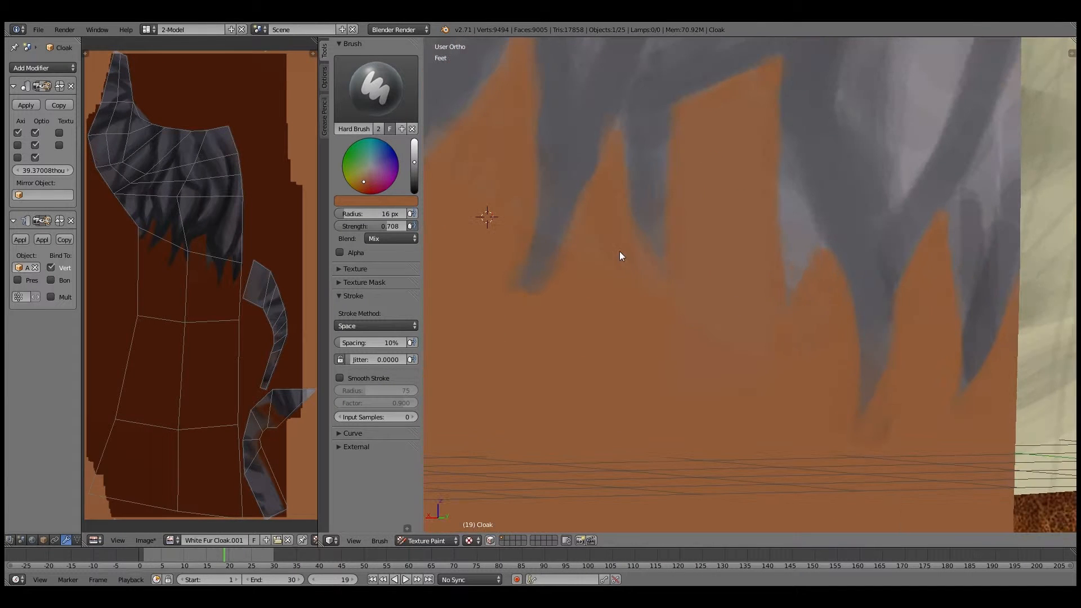
key("s")
key("s")
left_click_drag(792, 108, 779, 331)
key("s")
mouse_move(697, 218)
left_mouse_down()
mouse_move(687, 204)
mouse_move(717, 320)
left_mouse_up()
Step: Enlarge the brush radius to 47 px and cover the leftover grey smudges in brown below the fur tips
key("f")
left_click(656, 337)
mouse_move(687, 392)
left_mouse_down()
mouse_move(730, 236)
mouse_move(740, 315)
left_mouse_up()
left_click_drag(635, 310, 596, 210)
scroll(622, 290, "down", 8)
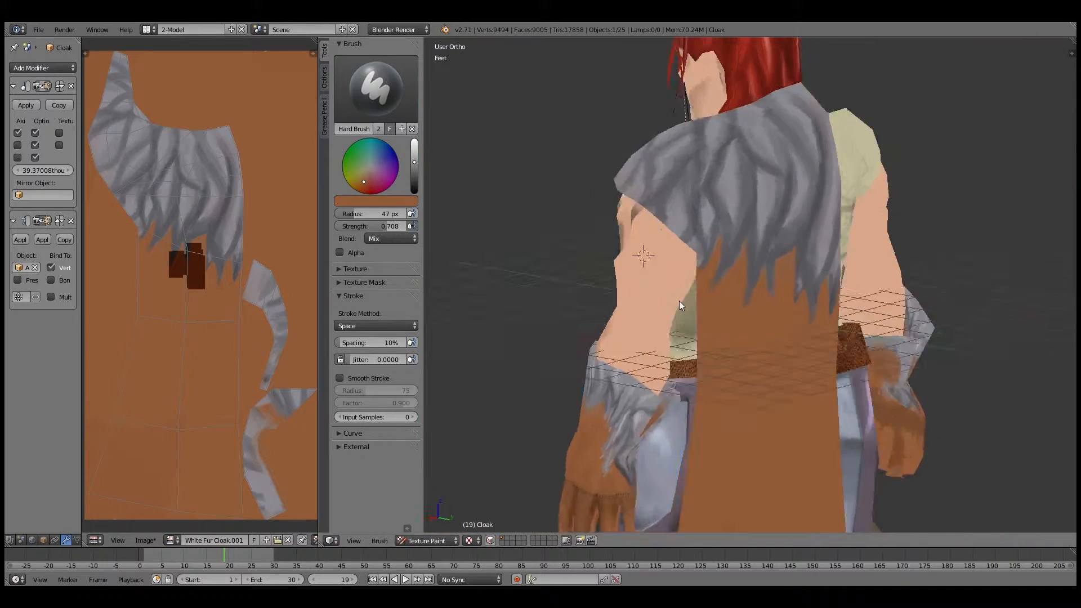
middle_click_drag(679, 300, 670, 277)
scroll(676, 277, "up", 6)
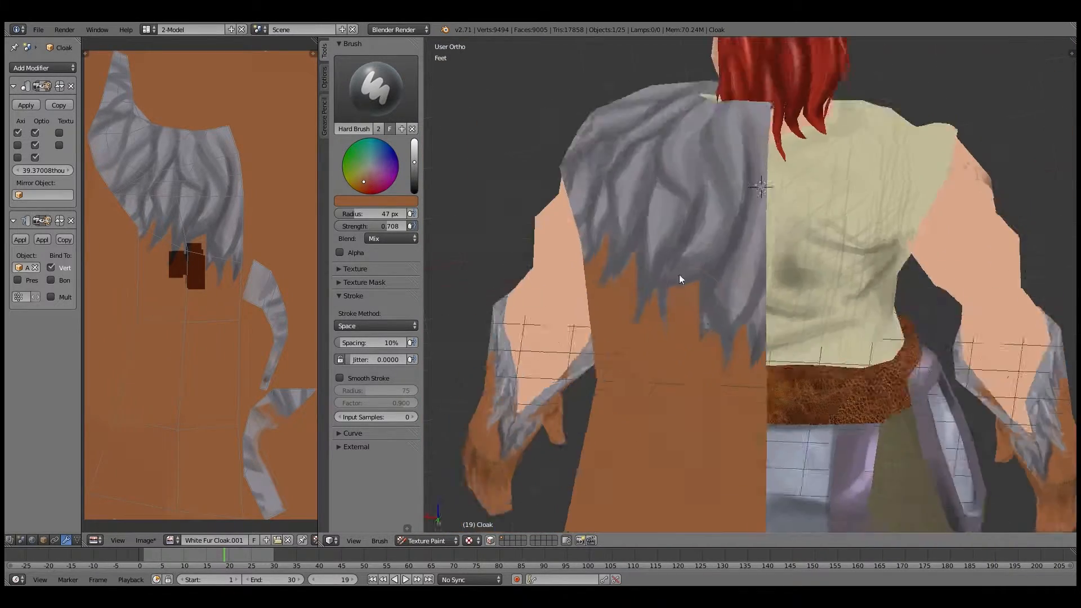
Step: Sample the fur's grey, lighten it to a pale grey and lower the brush strength to 0.158
key("s")
left_click_drag(413, 165, 414, 143)
left_click_drag(383, 226, 344, 231)
mouse_move(413, 144)
left_mouse_down()
mouse_move(414, 180)
mouse_move(413, 161)
left_mouse_up()
left_click(414, 149)
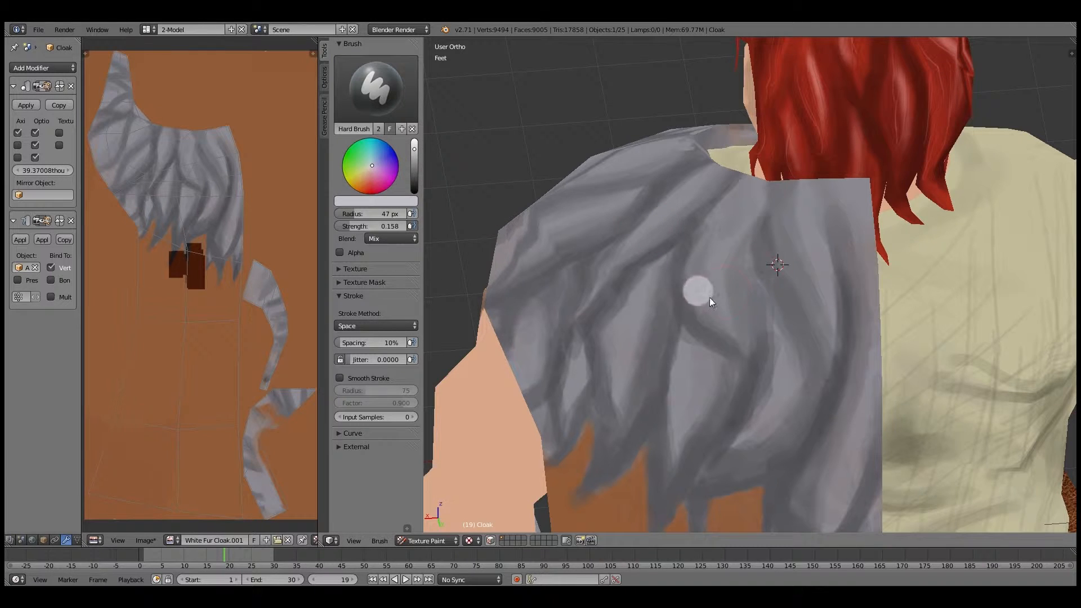
Step: Reduce the brush radius to 21 px and paint pale highlights between the dark strands on the back of the fur
key("f")
left_click(718, 258)
middle_click_drag(722, 249, 675, 298)
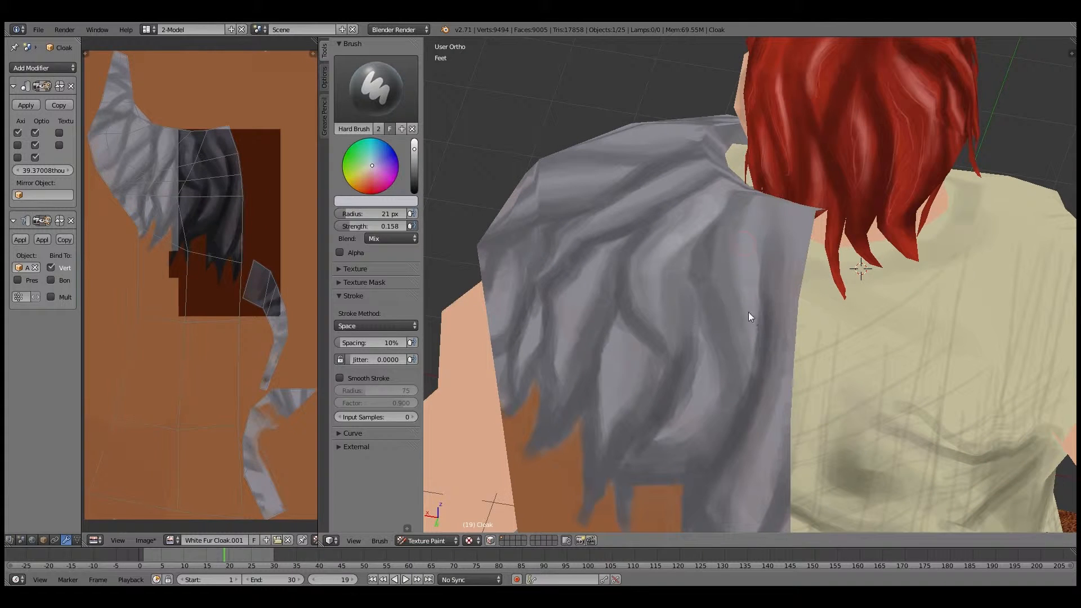
mouse_move(679, 429)
left_mouse_down()
mouse_move(703, 369)
mouse_move(662, 442)
left_mouse_up()
middle_click_drag(630, 414, 652, 341)
left_click_drag(708, 414, 712, 354)
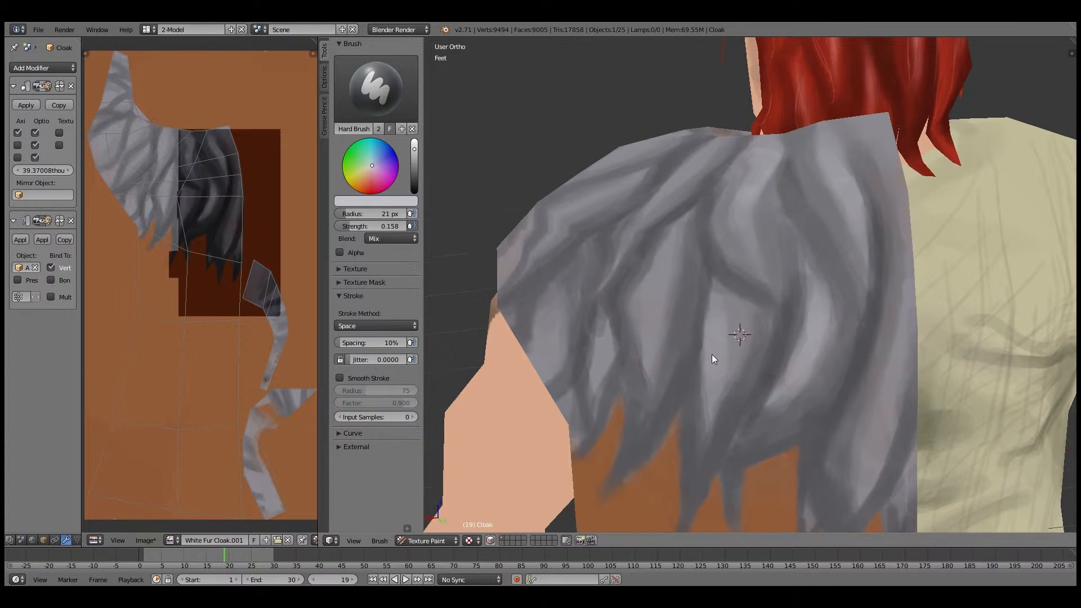
Step: Extend the pale highlights along the fur strands across the lower back and toward the shoulder
middle_click_drag(596, 334, 713, 322)
middle_click_drag(611, 276, 717, 381)
middle_click_drag(633, 336, 708, 379)
mouse_move(708, 379)
left_mouse_down()
mouse_move(810, 426)
mouse_move(806, 454)
left_mouse_up()
middle_click_drag(576, 217, 718, 232)
left_click_drag(718, 232, 718, 270)
mouse_move(636, 276)
middle_mouse_down()
mouse_move(710, 305)
mouse_move(719, 332)
mouse_move(680, 284)
mouse_move(728, 287)
mouse_move(706, 331)
mouse_move(730, 279)
middle_mouse_up()
Step: Reduce the brush radius to 13 px and add finer pale highlights to the fur around the shoulder
key("f")
left_click(705, 242)
left_click_drag(705, 242, 717, 265)
mouse_move(717, 265)
middle_mouse_down()
mouse_move(674, 248)
mouse_move(718, 241)
middle_mouse_up()
middle_click_drag(714, 298, 729, 274)
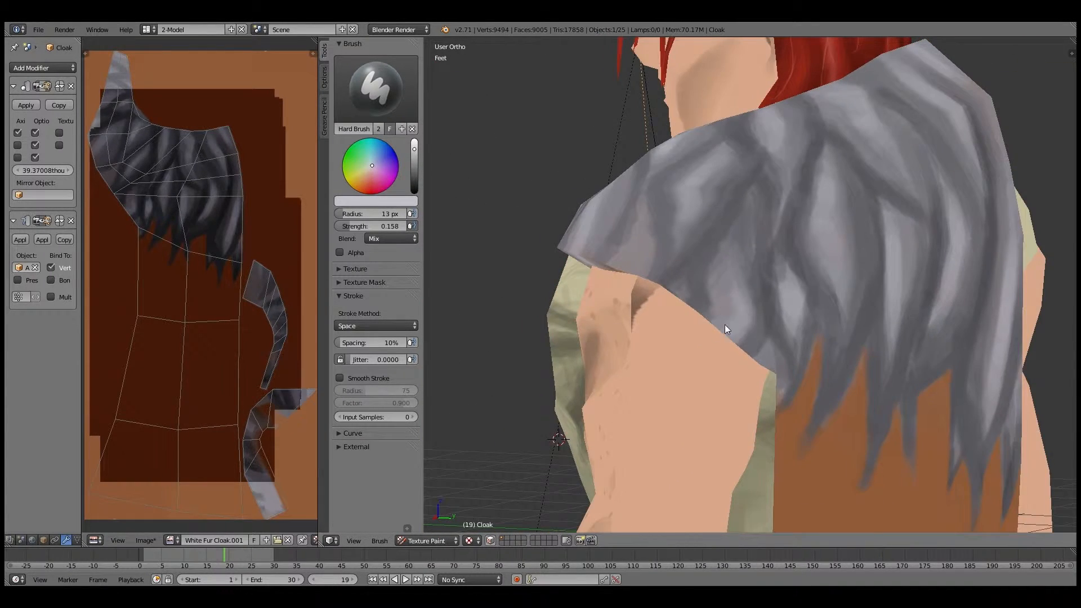
Step: Sample the cloak's brown, darken it, set the blend mode to Darken and begin shading the wide gap with a 33 px brush
middle_click_drag(724, 321, 762, 298)
scroll(754, 220, "up", 5)
key("s")
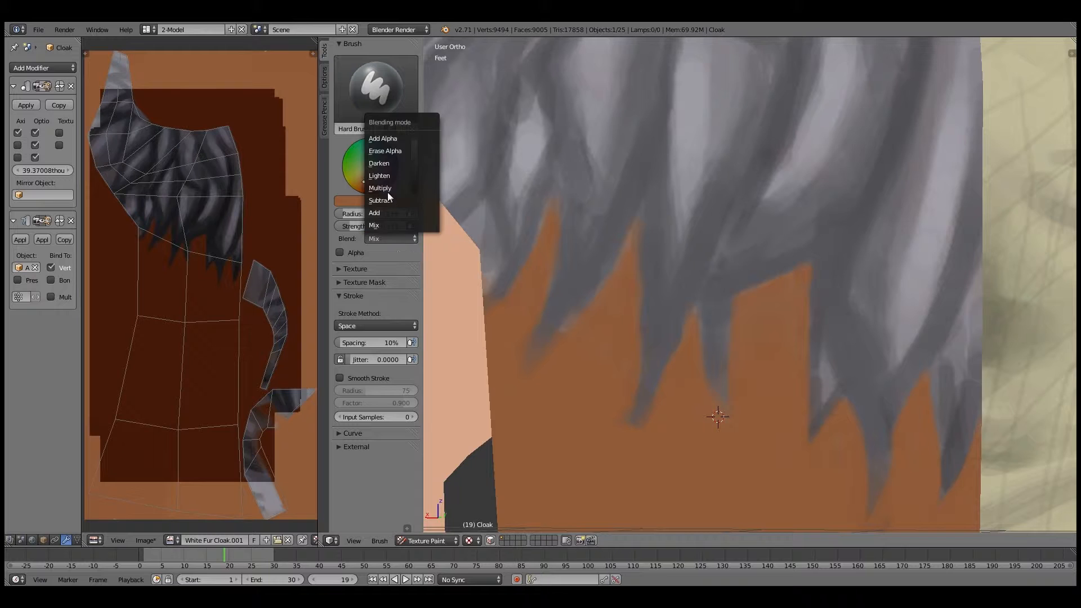
left_click(404, 164)
key("s")
left_click(598, 317)
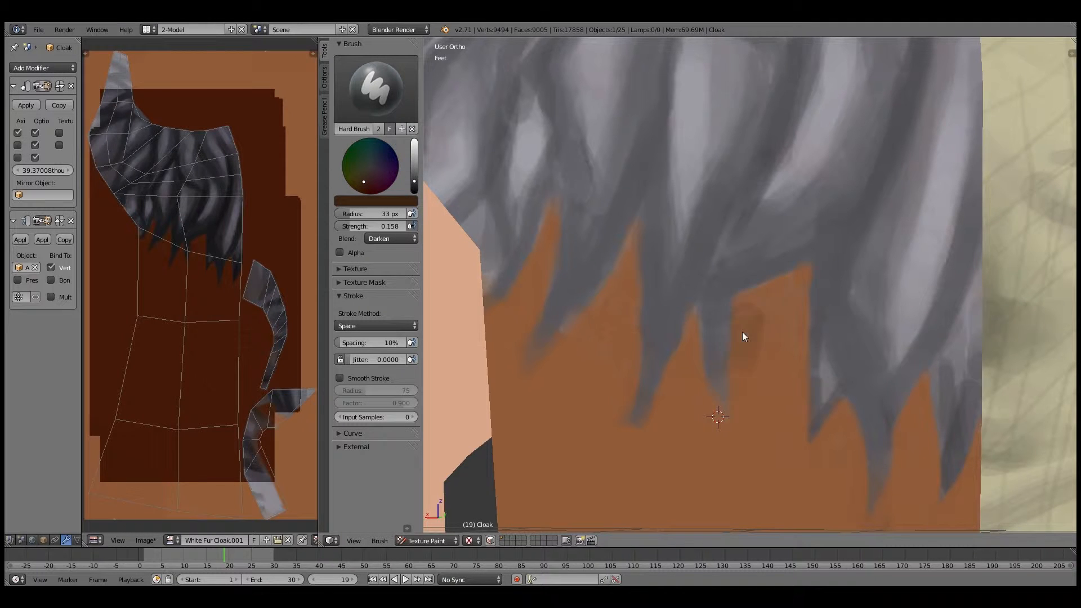
Step: Paint a dark brown shadow on the cloak beneath the row of fur tips and resample the shaded brown
scroll(808, 396, "down", 6)
scroll(809, 396, "up", 3)
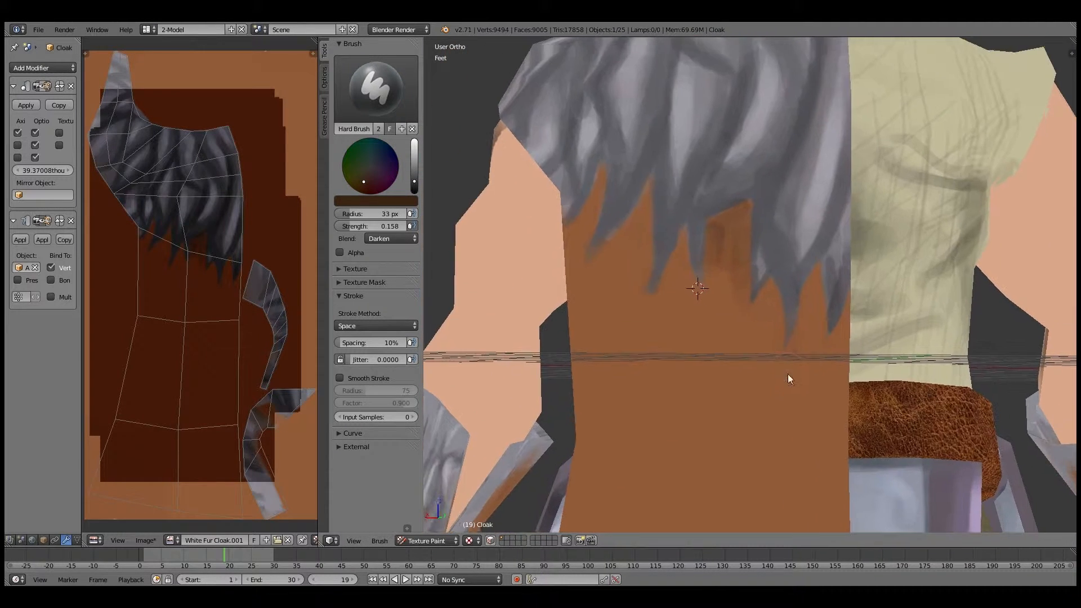
mouse_move(647, 190)
left_mouse_down()
mouse_move(557, 218)
mouse_move(578, 232)
left_mouse_up()
mouse_move(775, 290)
middle_mouse_down()
mouse_move(701, 337)
mouse_move(721, 262)
middle_mouse_up()
key("s")
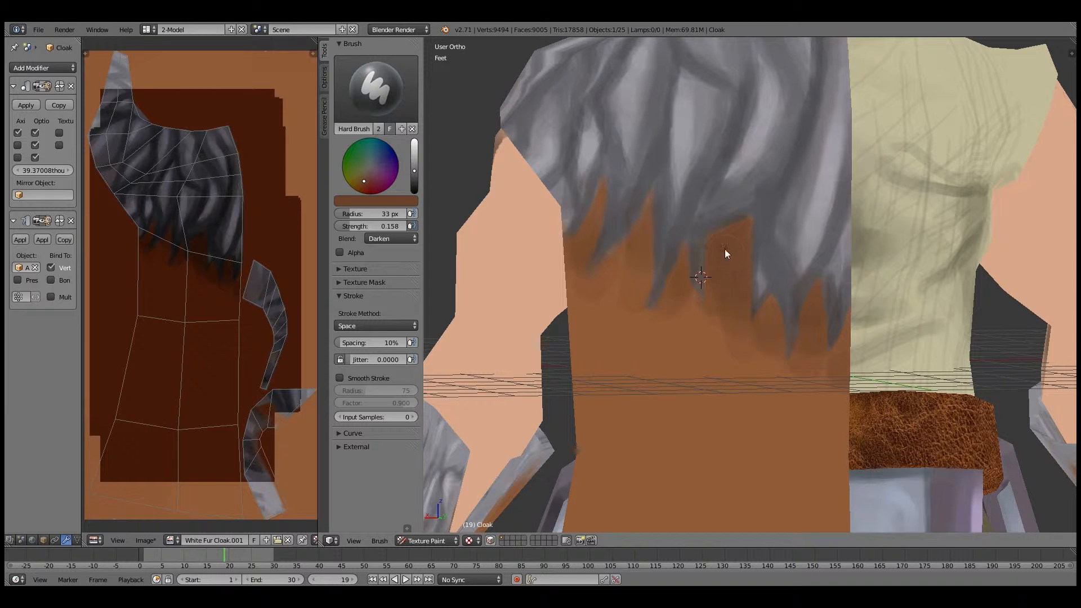
middle_click_drag(581, 220, 583, 245)
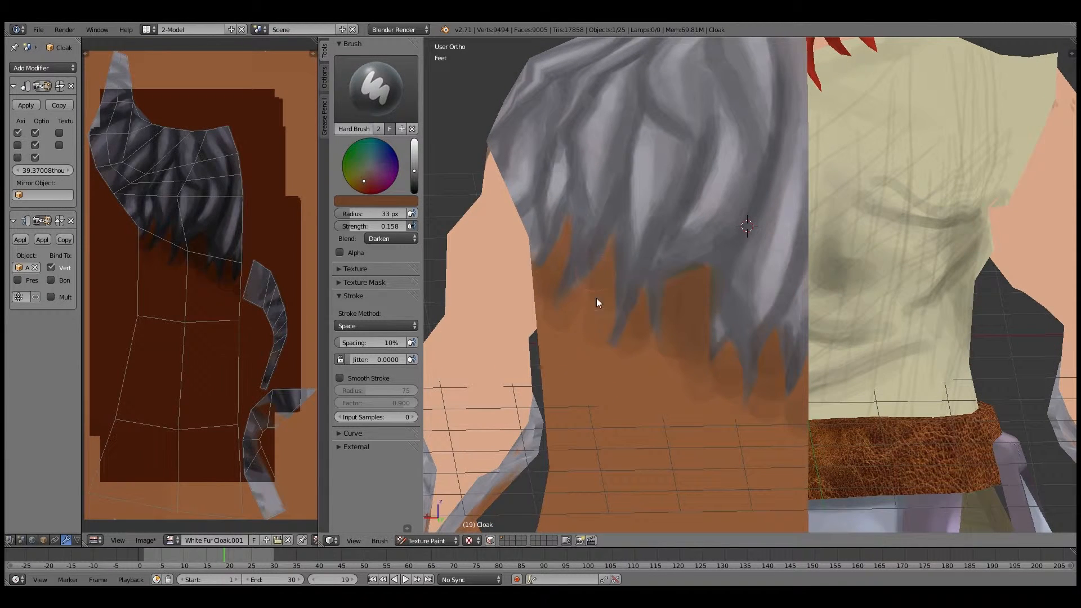
middle_click_drag(575, 290, 651, 295)
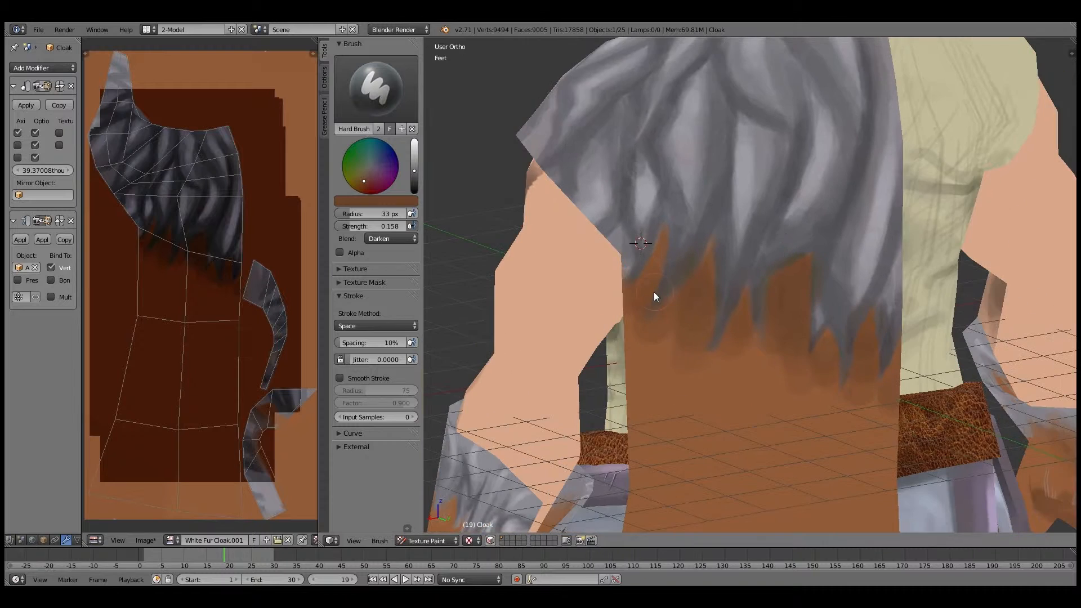
Step: Deepen and even out the brown shadow under the fur tips from the outer edge toward the centre
scroll(751, 292, "up", 5)
mouse_move(647, 321)
left_mouse_down()
mouse_move(660, 290)
mouse_move(588, 241)
mouse_move(560, 387)
mouse_move(620, 363)
mouse_move(594, 301)
left_mouse_up()
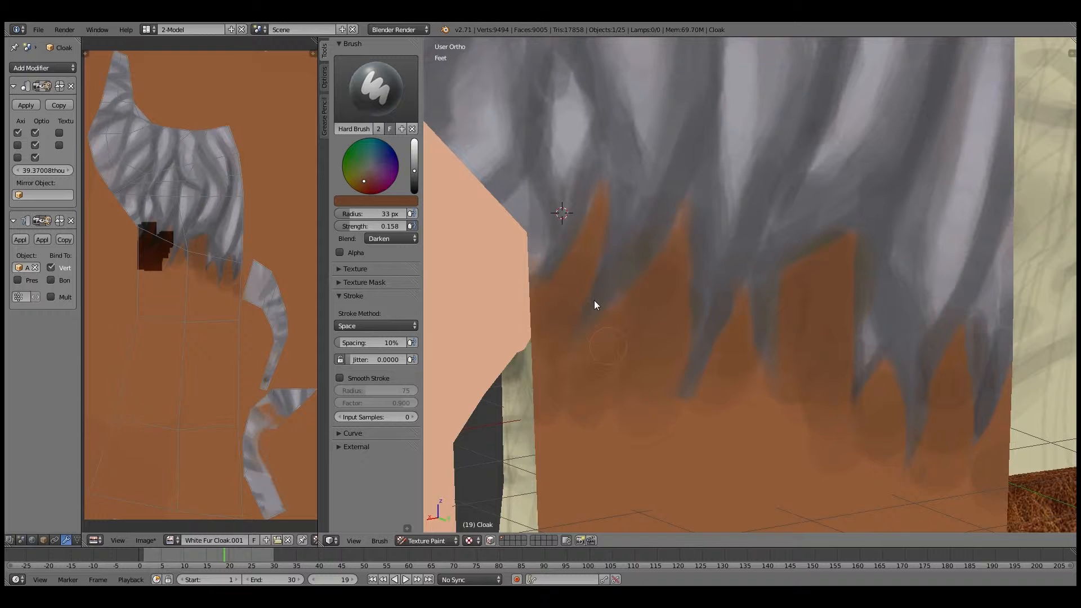
mouse_move(802, 281)
left_mouse_down()
mouse_move(795, 309)
mouse_move(714, 355)
left_mouse_up()
mouse_move(725, 358)
middle_mouse_down()
mouse_move(664, 325)
mouse_move(670, 332)
middle_mouse_up()
mouse_move(702, 346)
left_mouse_down()
mouse_move(717, 270)
mouse_move(748, 345)
mouse_move(708, 360)
mouse_move(687, 386)
left_mouse_up()
middle_click_drag(688, 387, 730, 369)
left_click_drag(721, 379, 713, 385)
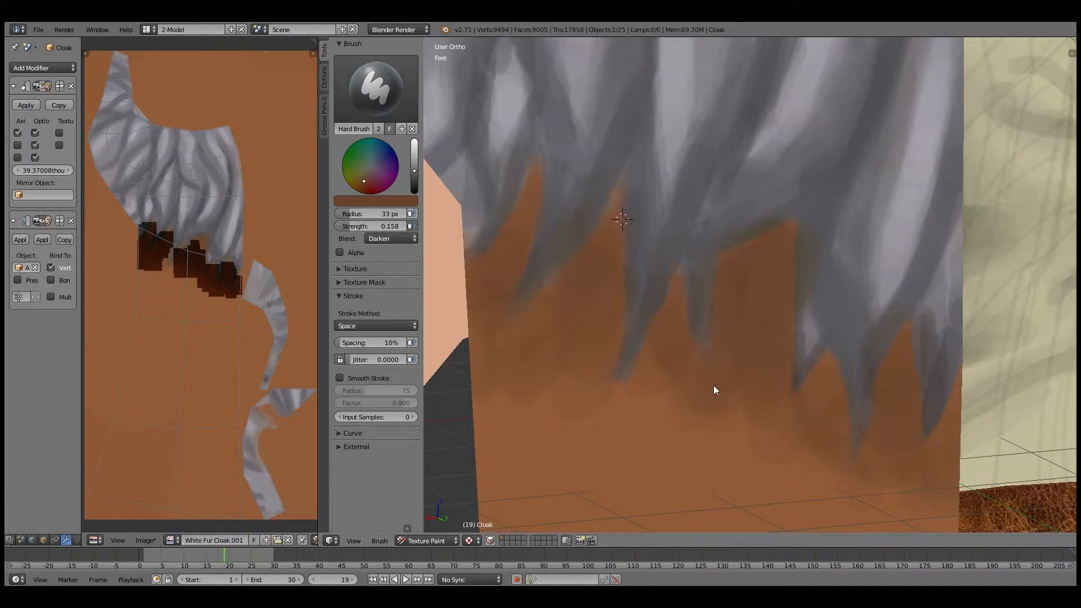
mouse_move(637, 397)
left_mouse_down()
mouse_move(602, 303)
mouse_move(562, 360)
left_mouse_up()
middle_click_drag(517, 353, 687, 258)
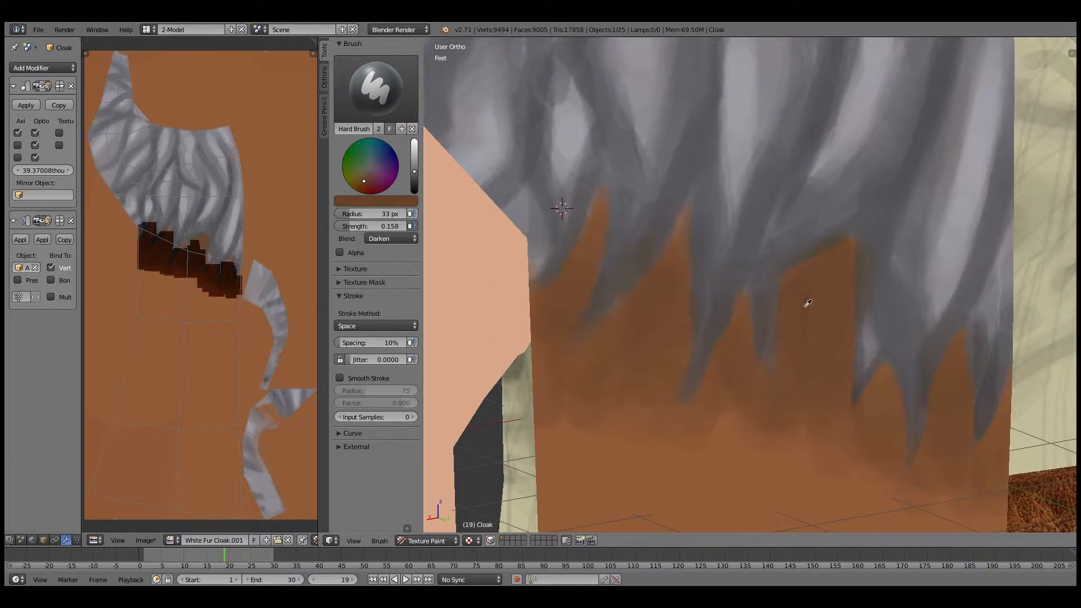
Step: Reduce the brush radius to 16 px and shade the narrow pointed gaps between the fur tips
key("f")
left_click(664, 267)
left_click_drag(665, 266, 684, 223)
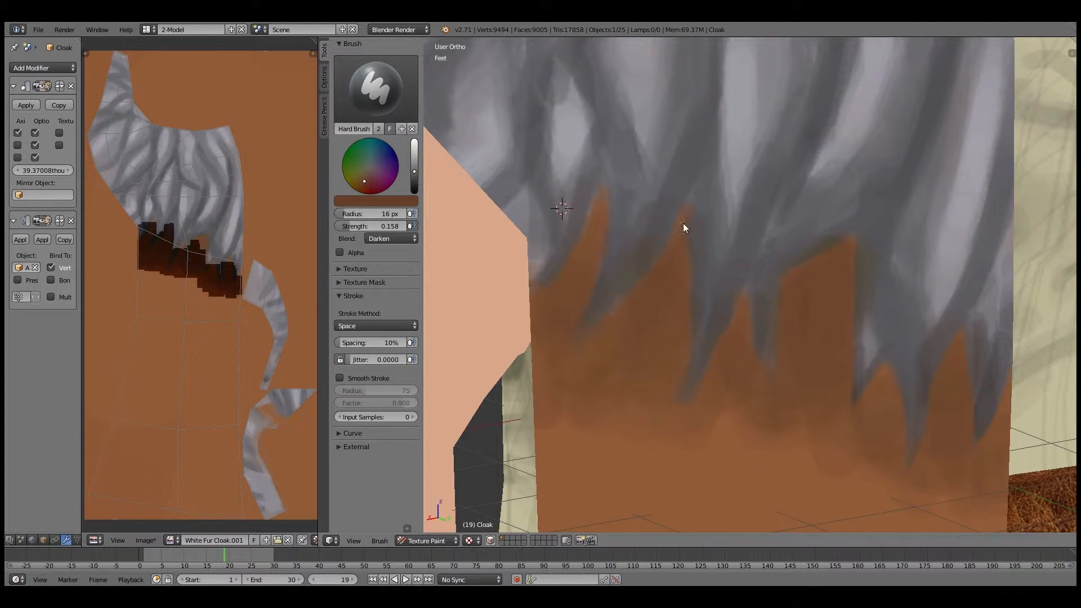
left_click(689, 191)
left_click_drag(590, 201, 603, 181)
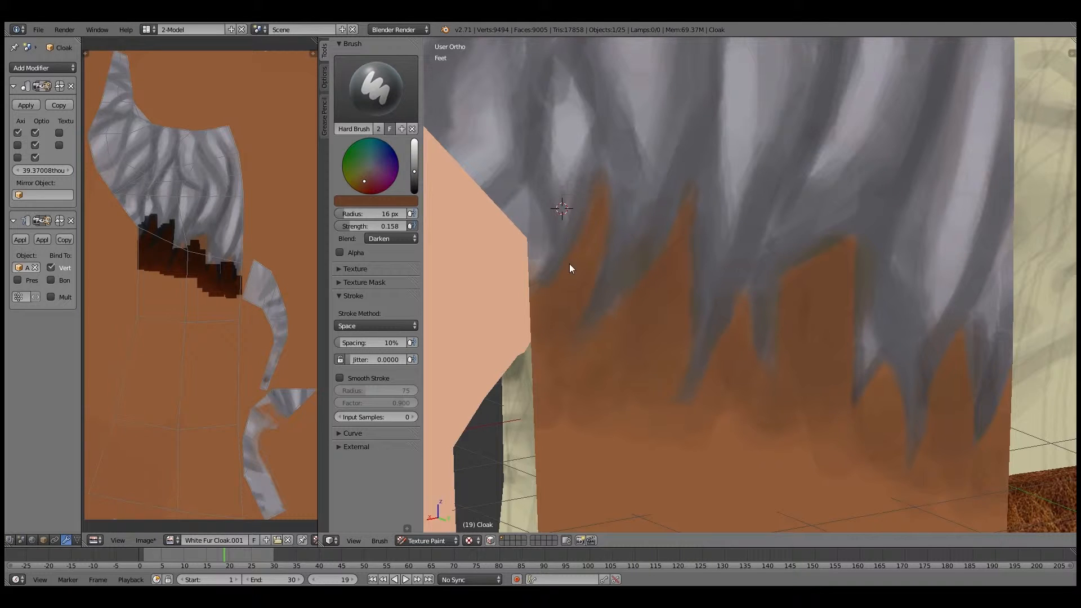
mouse_move(737, 313)
left_mouse_down()
mouse_move(745, 281)
mouse_move(857, 234)
mouse_move(853, 370)
left_mouse_up()
middle_click_drag(853, 371, 791, 320)
left_click_drag(788, 305, 792, 330)
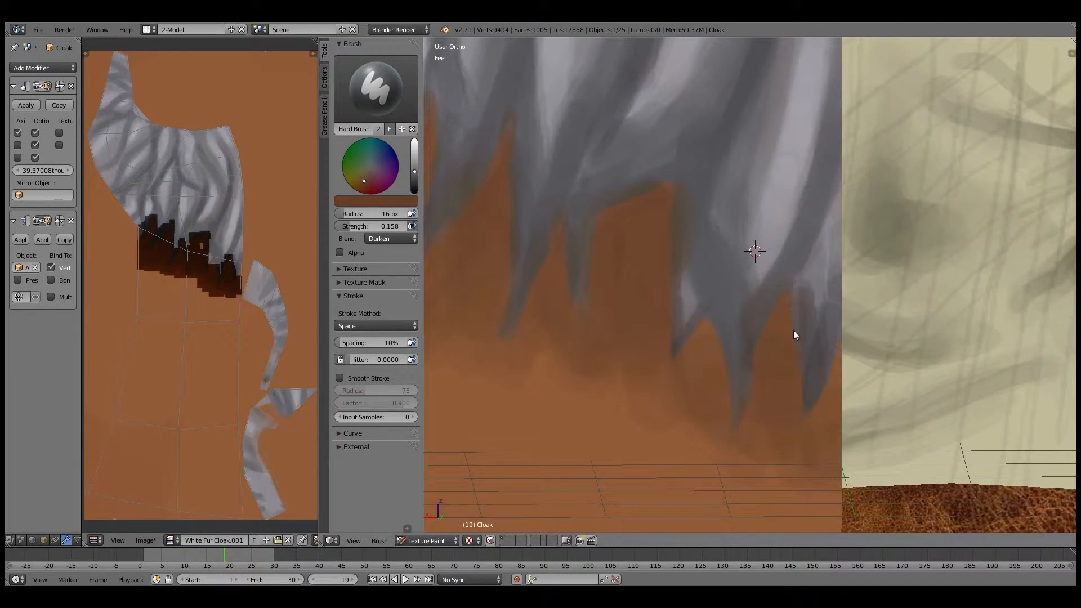
Step: Sample the lighter brown, return the blend mode to Mix and soften the shadow's lower edge with a 34 px brush
scroll(701, 310, "down", 8)
mouse_move(701, 309)
middle_mouse_down()
mouse_move(748, 325)
mouse_move(617, 307)
middle_mouse_up()
scroll(666, 313, "up", 5)
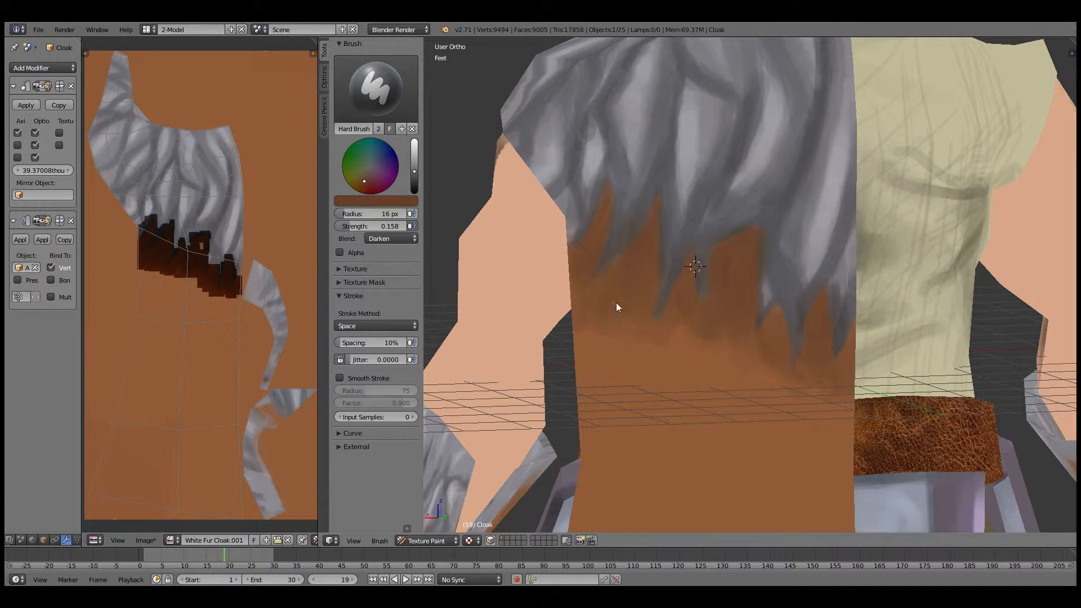
key("s")
left_click(413, 162)
left_click(391, 238)
left_click(387, 232)
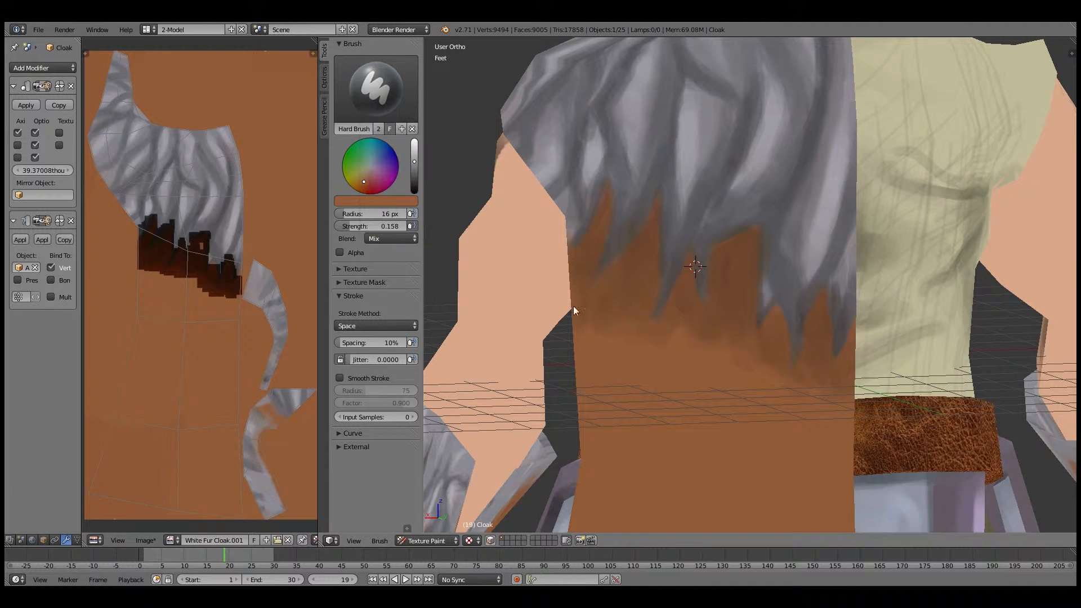
left_click(620, 355)
mouse_move(621, 354)
left_mouse_down()
mouse_move(607, 342)
mouse_move(647, 344)
left_mouse_up()
mouse_move(665, 349)
middle_mouse_down()
mouse_move(764, 370)
mouse_move(663, 335)
middle_mouse_up()
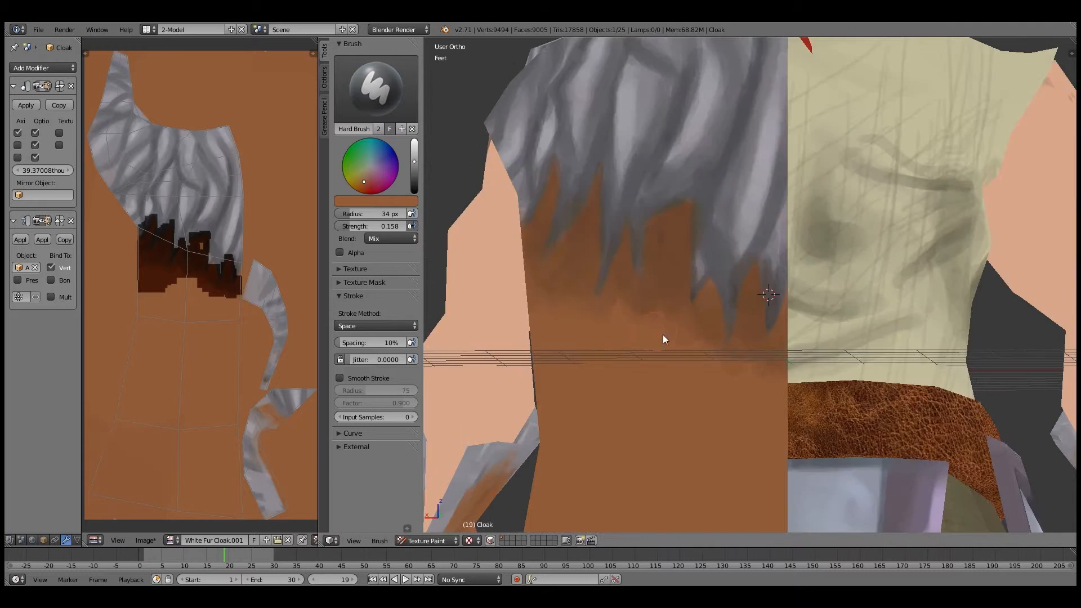
Step: Darken the brown slightly and shade the cloak's back from below the fur down to the waist
scroll(664, 338, "down", 1)
mouse_move(672, 394)
middle_mouse_down("shift")
mouse_move(675, 336)
mouse_move(676, 350)
middle_mouse_up("shift")
left_click(414, 169)
mouse_move(626, 279)
left_mouse_down()
mouse_move(696, 302)
mouse_move(698, 289)
mouse_move(632, 302)
mouse_move(593, 282)
mouse_move(594, 295)
mouse_move(631, 307)
left_mouse_up()
mouse_move(608, 275)
middle_mouse_down()
mouse_move(623, 319)
mouse_move(674, 309)
mouse_move(828, 320)
middle_mouse_up()
middle_click_drag(677, 308, 666, 302)
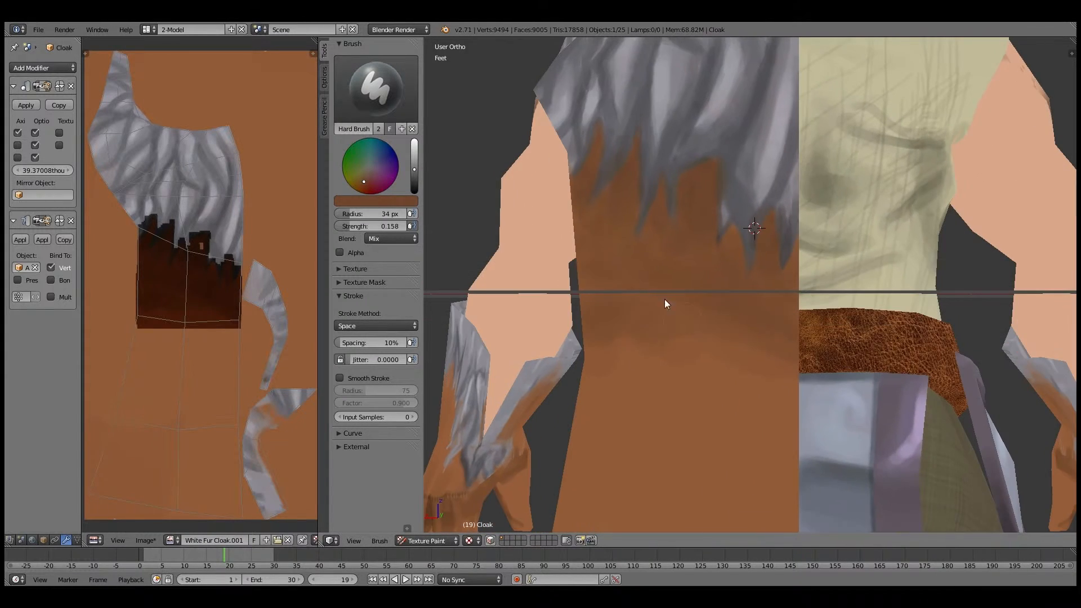
Step: Paint long vertical fold shadows down the cloak's lower back in the darker brown
left_click_drag(666, 302, 715, 389)
scroll(750, 302, "down", 3)
mouse_move(528, 309)
left_mouse_down()
mouse_move(704, 407)
mouse_move(742, 450)
mouse_move(670, 366)
left_mouse_up()
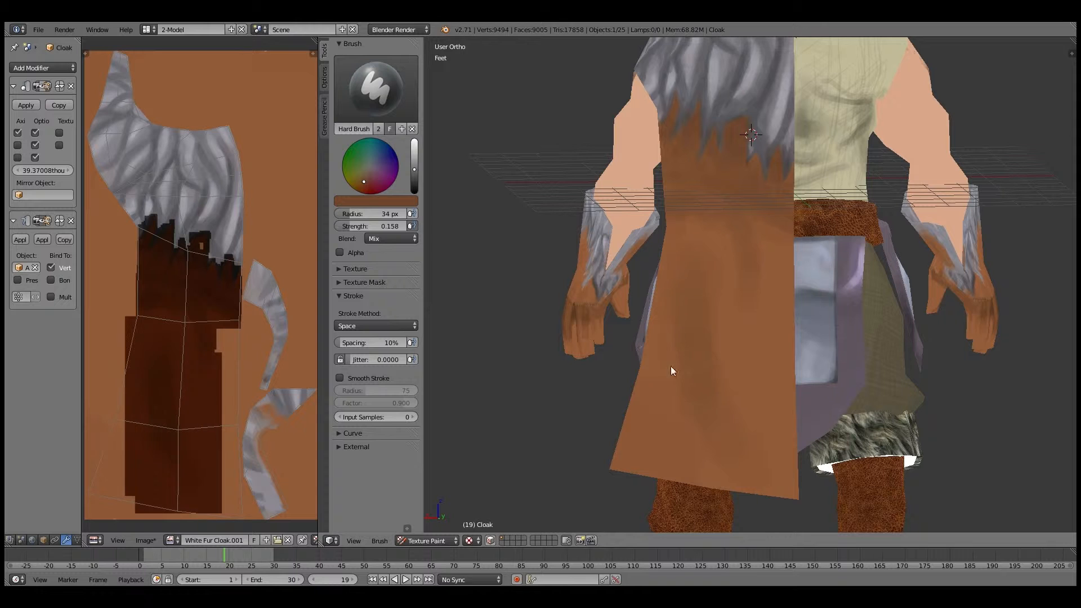
Step: Switch to a lighter brown and blend the fold shadows toward the cloak's hem and outer side
right_click(714, 319)
mouse_move(714, 320)
left_mouse_down()
mouse_move(761, 471)
mouse_move(661, 232)
left_mouse_up()
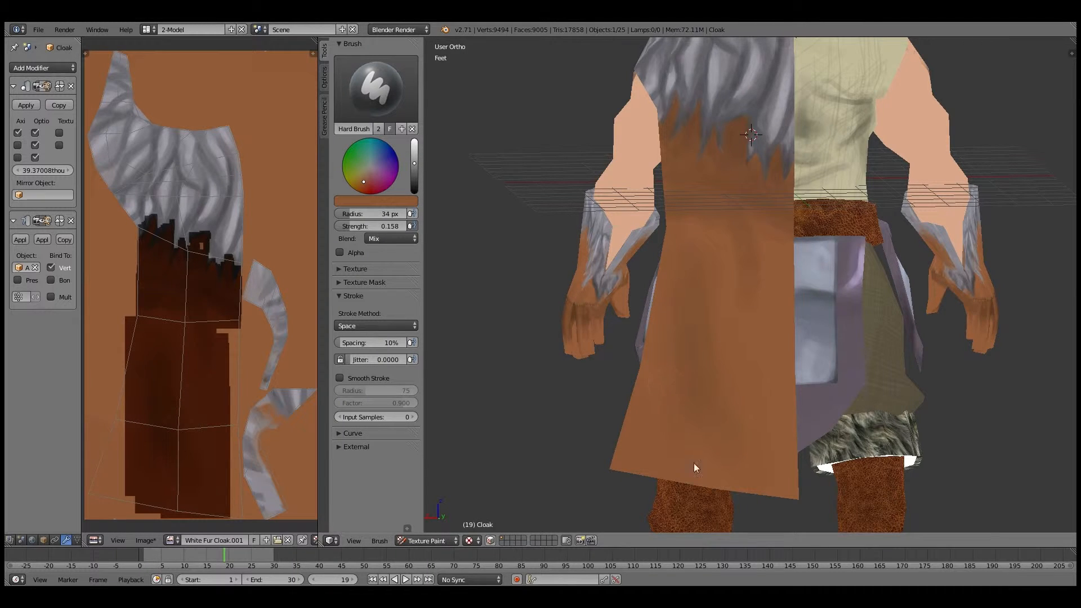
left_click_drag(694, 466, 651, 405)
middle_click_drag(651, 405, 720, 307)
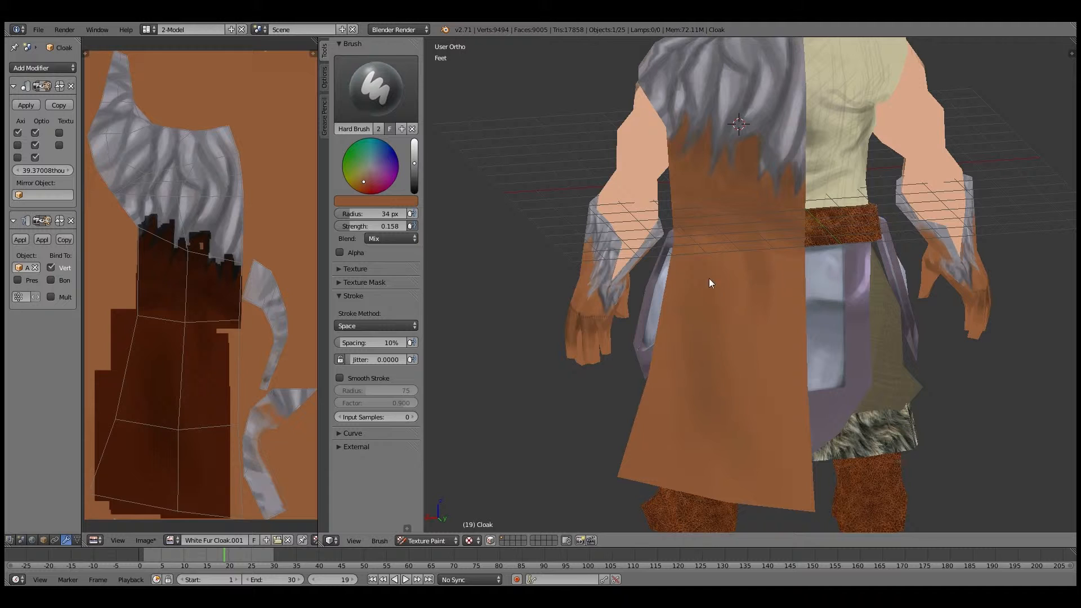
Step: Raise the brush strength to 0.242, reduce the radius to 28 px and refine the fold shading below the waist with resampled browns
scroll(692, 263, "up", 2)
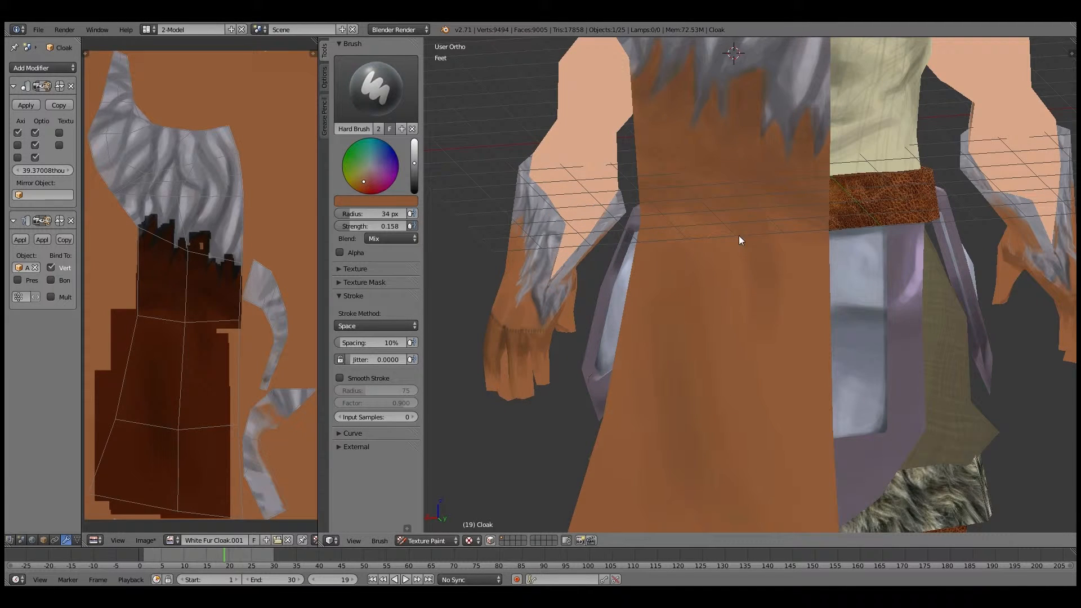
left_click_drag(352, 228, 359, 227)
left_click_drag(785, 251, 788, 222)
left_click(705, 163)
key("s")
key("s")
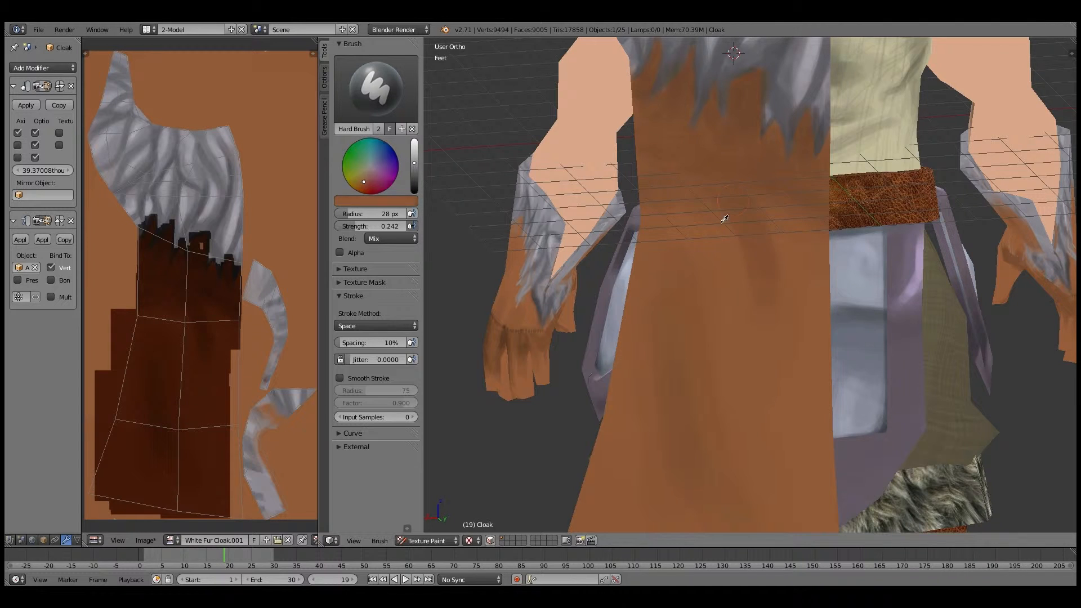
left_click_drag(790, 313, 701, 333)
middle_click_drag(642, 307, 666, 420)
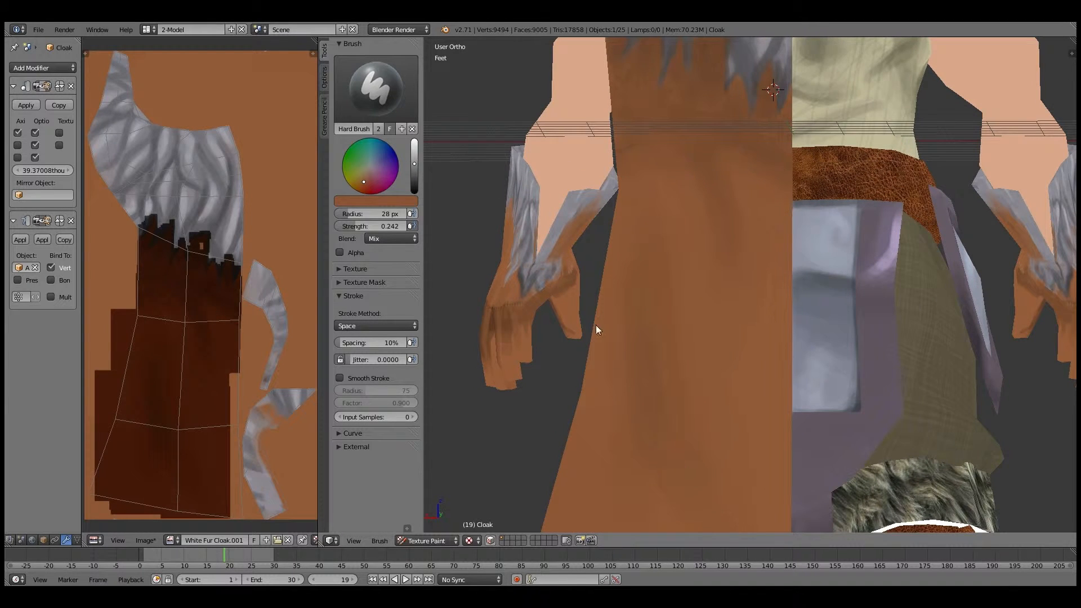
Step: Blend the fold shading across the cloak's lower back with a sampled brown and save the texture image
middle_click_drag(595, 325, 673, 455)
key("s")
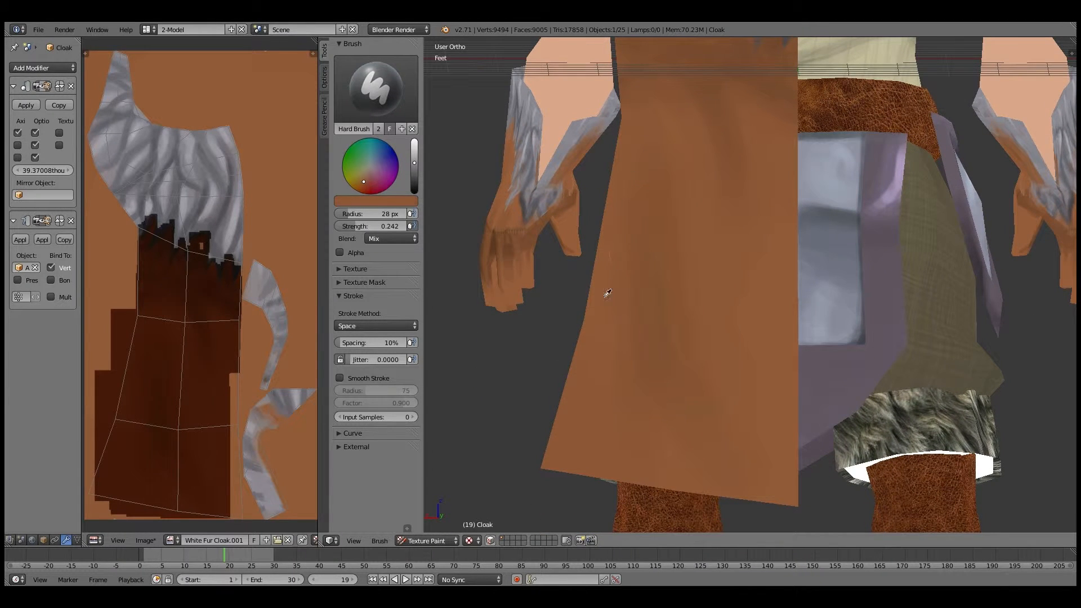
mouse_move(707, 354)
left_mouse_down()
mouse_move(730, 241)
mouse_move(658, 277)
left_mouse_up()
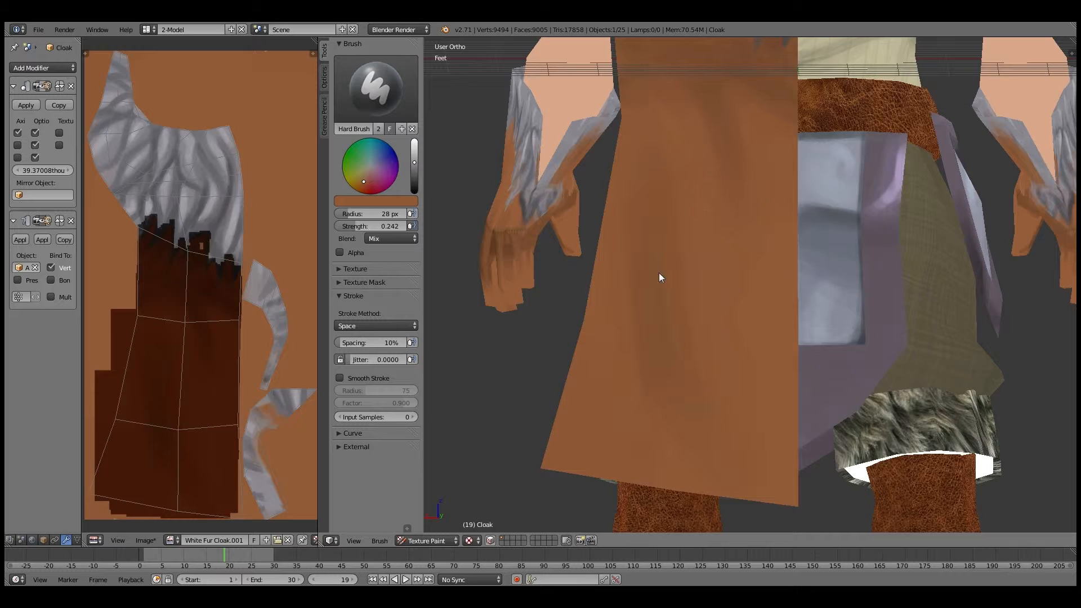
mouse_move(659, 277)
middle_mouse_down()
mouse_move(804, 405)
mouse_move(800, 347)
mouse_move(875, 316)
mouse_move(816, 272)
mouse_move(788, 271)
middle_mouse_up()
scroll(801, 348, "down", 4)
key("ctrl+s")
left_click(787, 271)
scroll(717, 238, "up", 3)
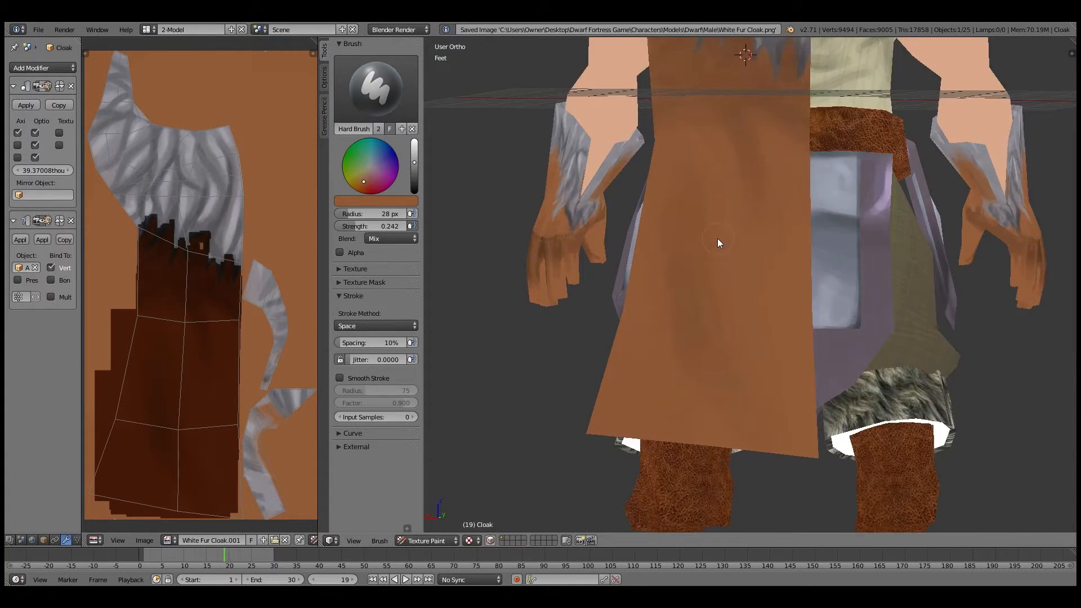
Step: Switch to the Soft Brush in dark grey with a 63 px radius and shade the fur's lower edge over the shoulder
middle_click_drag(717, 238, 748, 317)
scroll(752, 315, "up", 5)
left_click(376, 88)
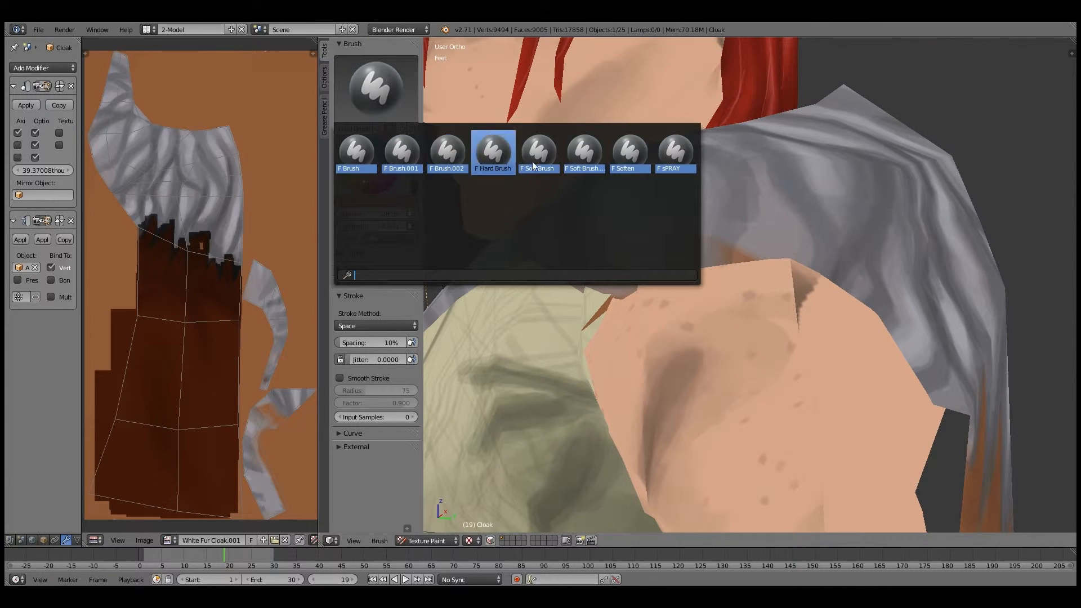
left_click(492, 154)
key("s")
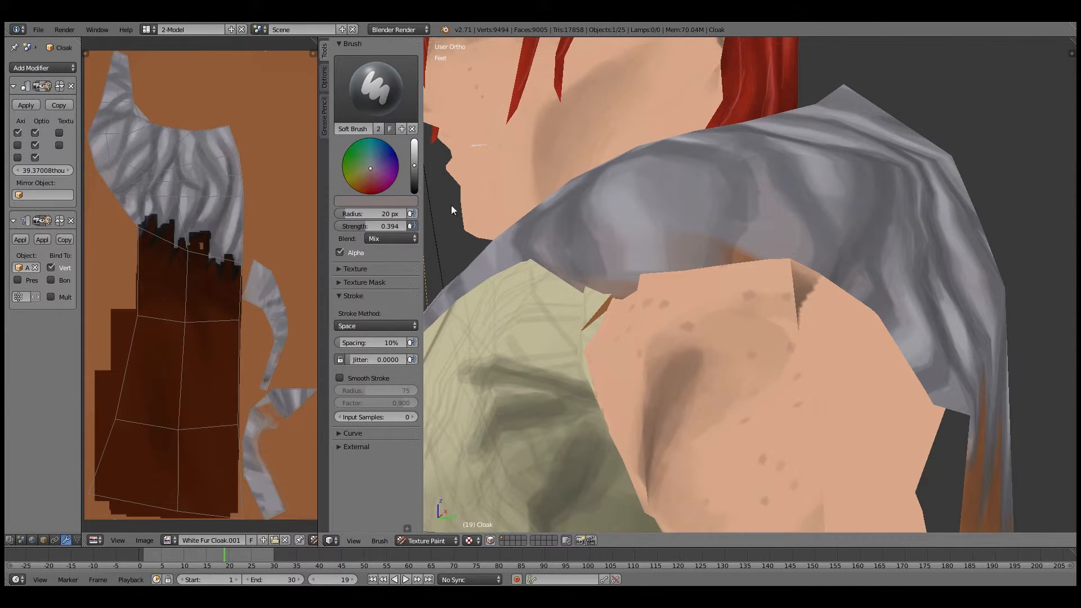
left_click_drag(414, 161, 414, 179)
key("s")
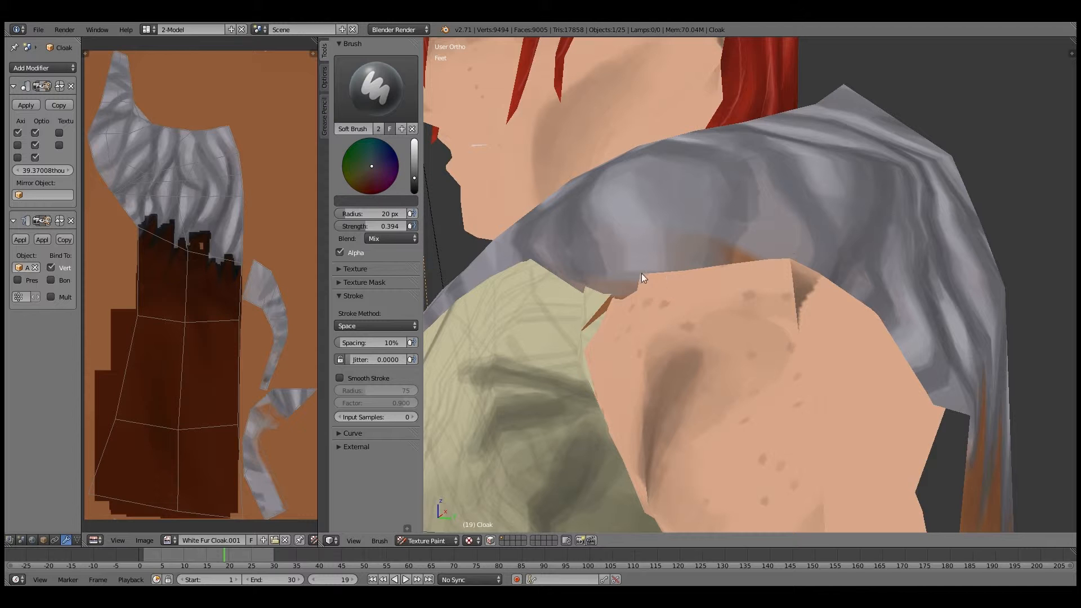
key("f")
left_click(674, 276)
left_click_drag(568, 296, 798, 252)
mouse_move(669, 253)
middle_mouse_down()
mouse_move(639, 306)
mouse_move(664, 266)
mouse_move(458, 217)
middle_mouse_up()
Step: Reduce the brush strength to 0.252 and extend the soft grey shading around the shoulder to the fur on the back
left_click_drag(394, 226, 361, 225)
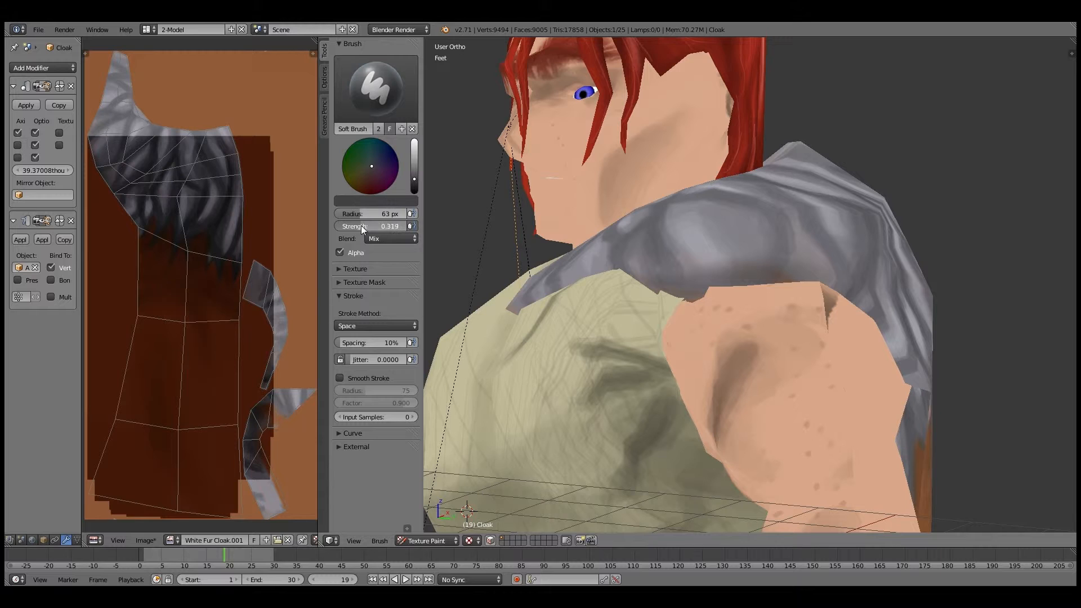
middle_click_drag(545, 238, 623, 276)
left_click_drag(622, 276, 809, 261)
mouse_move(810, 261)
middle_mouse_down()
mouse_move(637, 306)
mouse_move(653, 211)
middle_mouse_up()
mouse_move(851, 211)
left_mouse_down()
mouse_move(853, 251)
mouse_move(849, 236)
left_mouse_up()
mouse_move(849, 236)
middle_mouse_down()
mouse_move(512, 279)
mouse_move(523, 315)
middle_mouse_up()
left_click_drag(585, 391, 538, 340)
Step: Set a much darker grey with a 25 px radius and deepen the shadows between the fur strands on the back and shoulder
key("s")
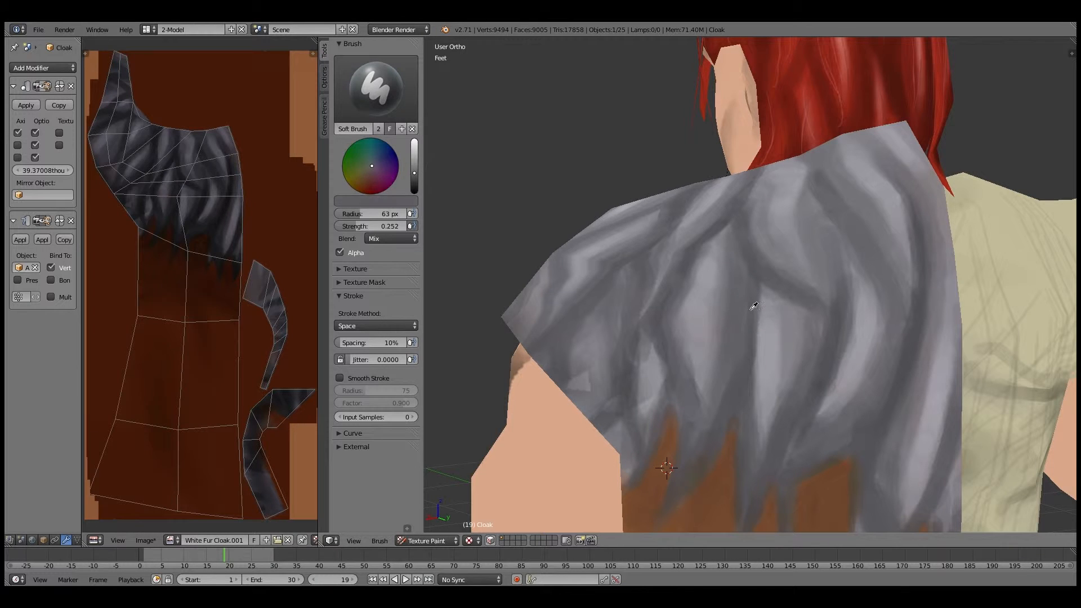
left_click_drag(585, 266, 614, 268)
key("f")
left_click(727, 227)
left_click_drag(413, 175, 413, 189)
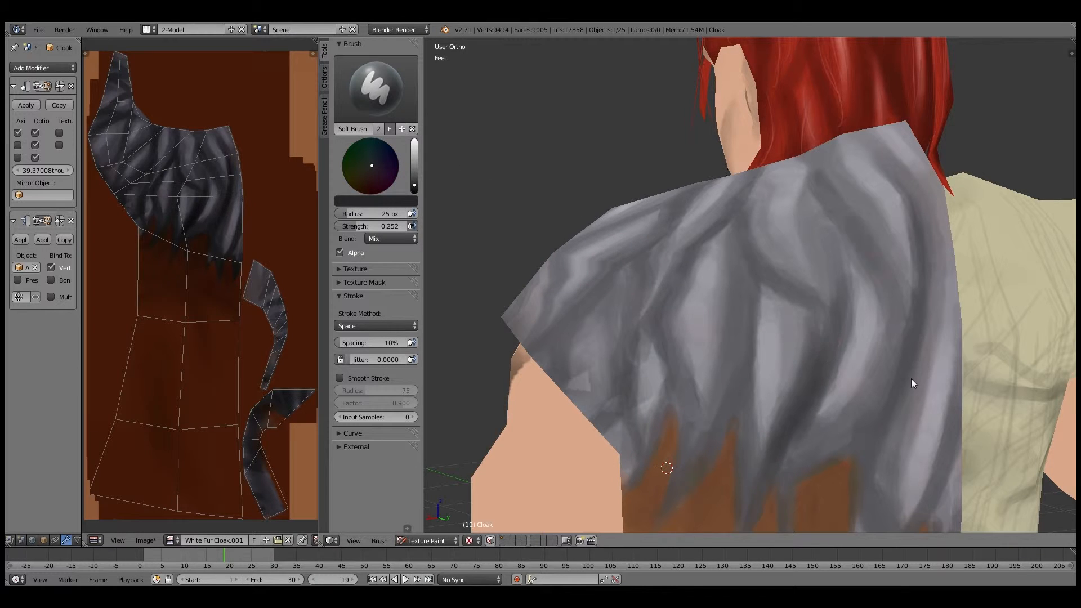
middle_click_drag(883, 281, 772, 413)
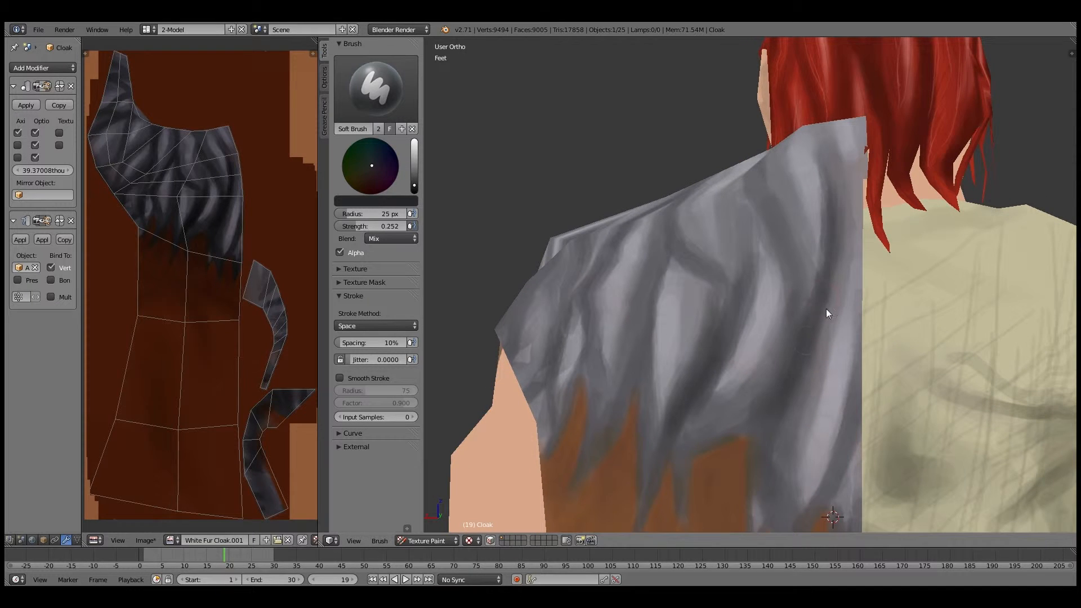
mouse_move(797, 285)
middle_mouse_down()
mouse_move(860, 350)
mouse_move(814, 277)
middle_mouse_up()
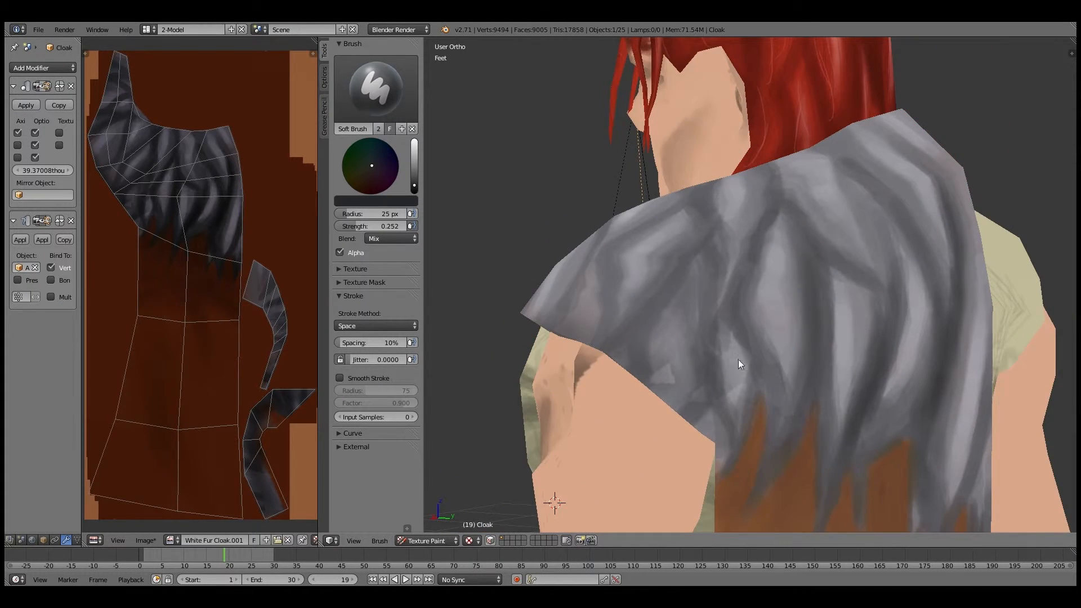
middle_click_drag(738, 359, 859, 288)
left_click_drag(841, 226, 884, 304)
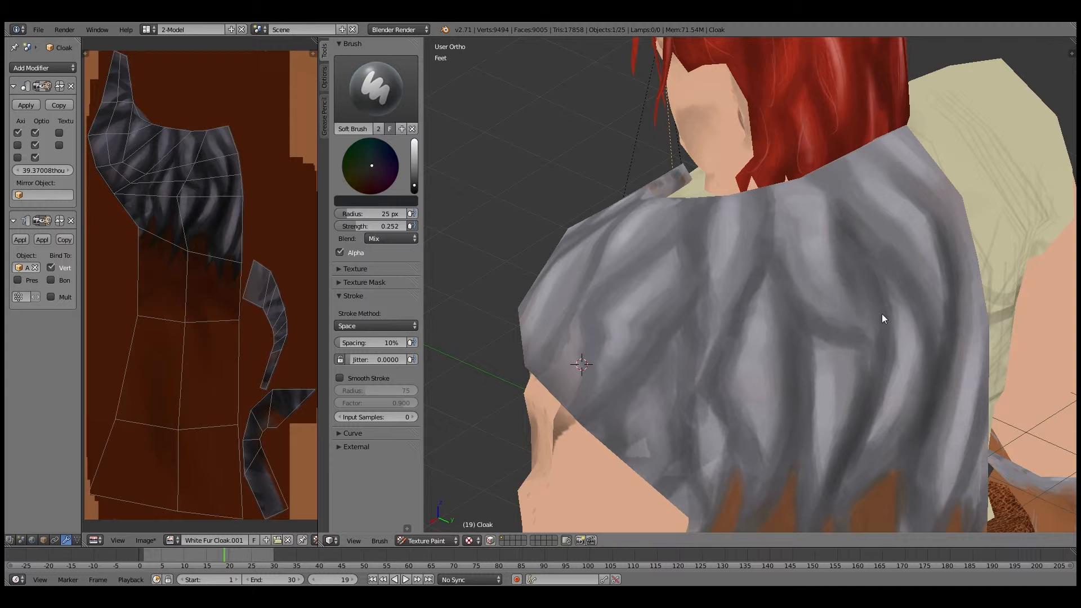
middle_click_drag(882, 313, 776, 236)
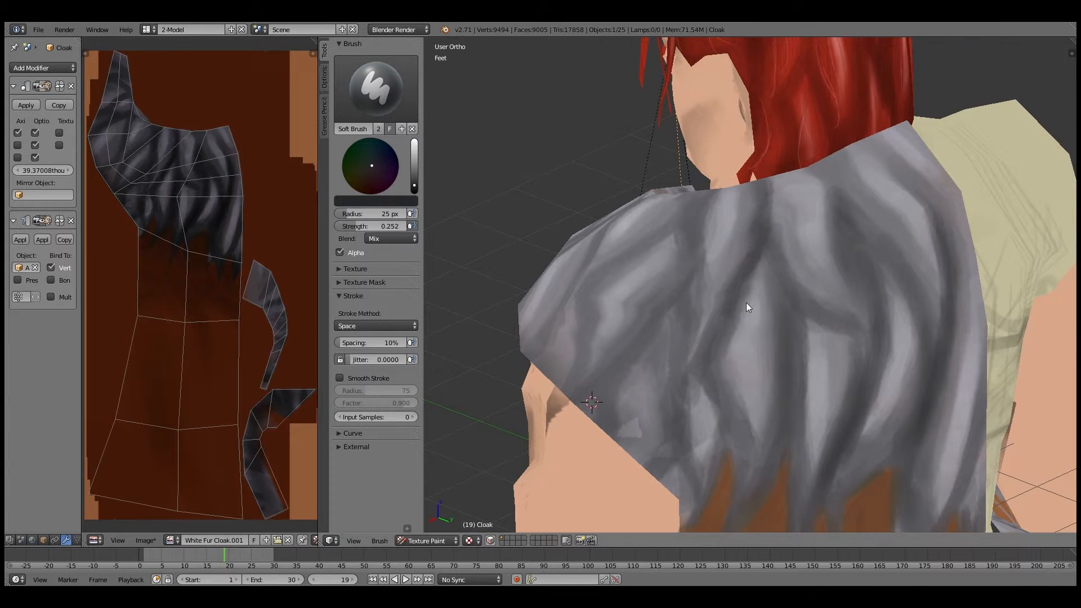
left_click_drag(772, 242, 787, 304)
Step: Lower the brush strength to 0.152 and refine the dark strand shadows around the shoulder and front of the fur collar
mouse_move(718, 259)
middle_mouse_down()
mouse_move(812, 390)
mouse_move(579, 332)
middle_mouse_up()
left_click_drag(356, 228, 344, 228)
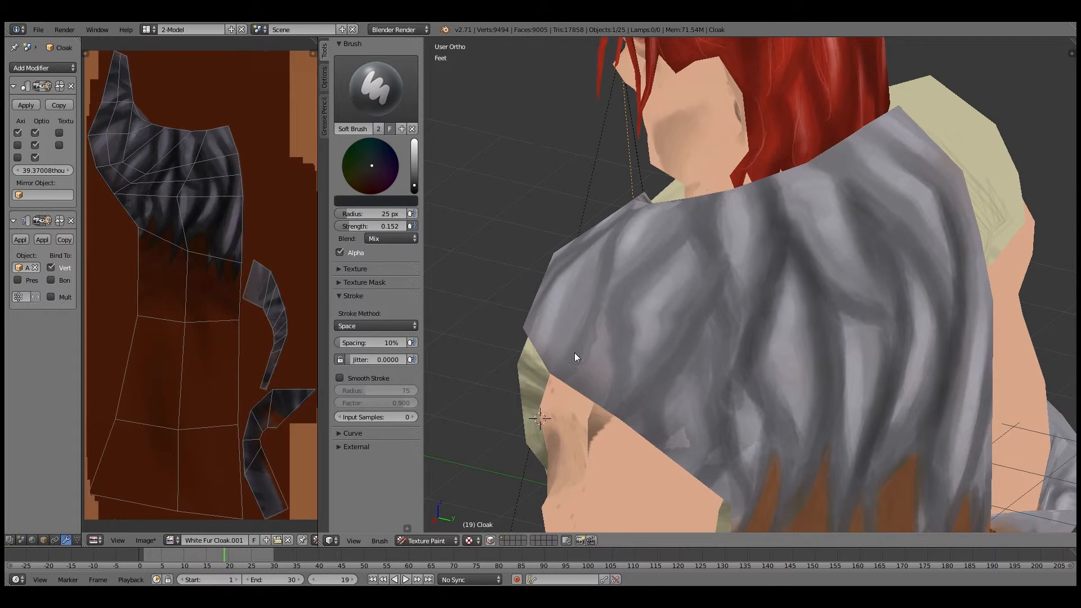
left_click_drag(713, 416, 711, 329)
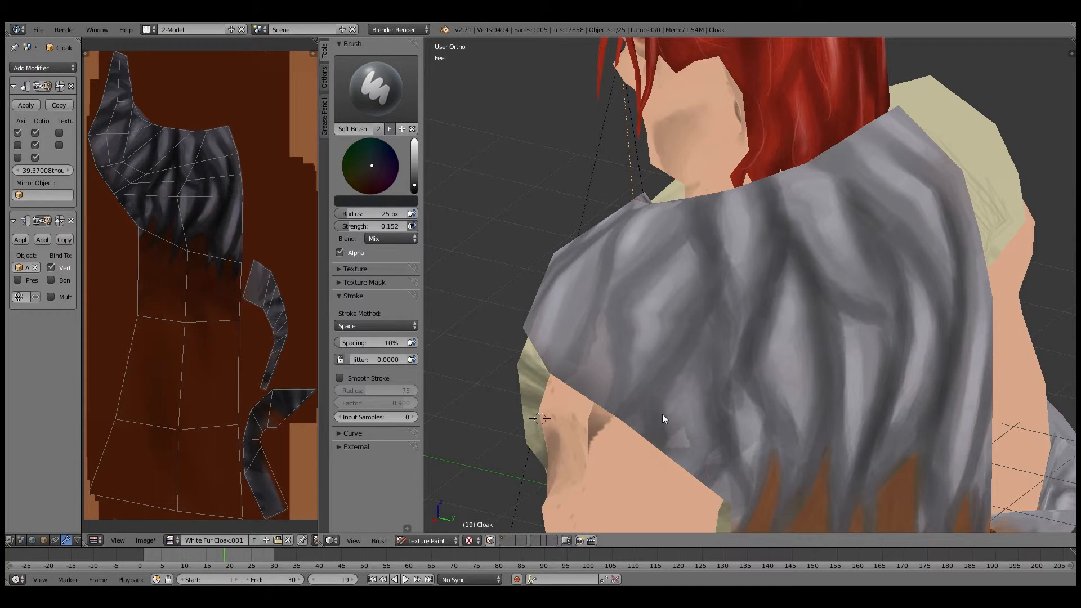
left_click_drag(662, 413, 675, 455)
middle_click_drag(576, 352, 708, 234)
left_click_drag(708, 234, 729, 396)
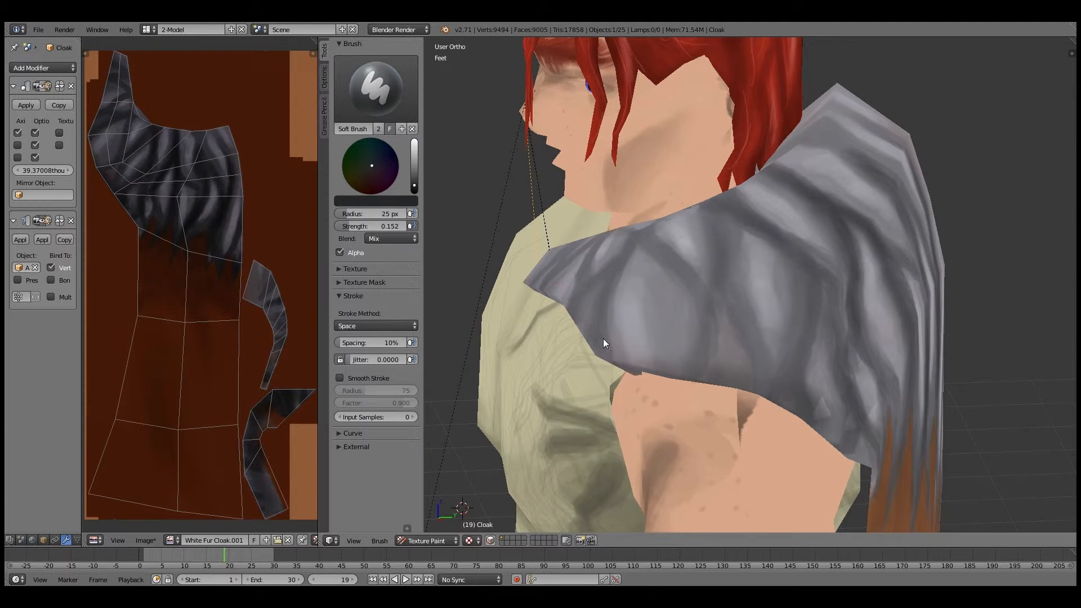
middle_click_drag(603, 339, 634, 288)
middle_click_drag(566, 286, 727, 347)
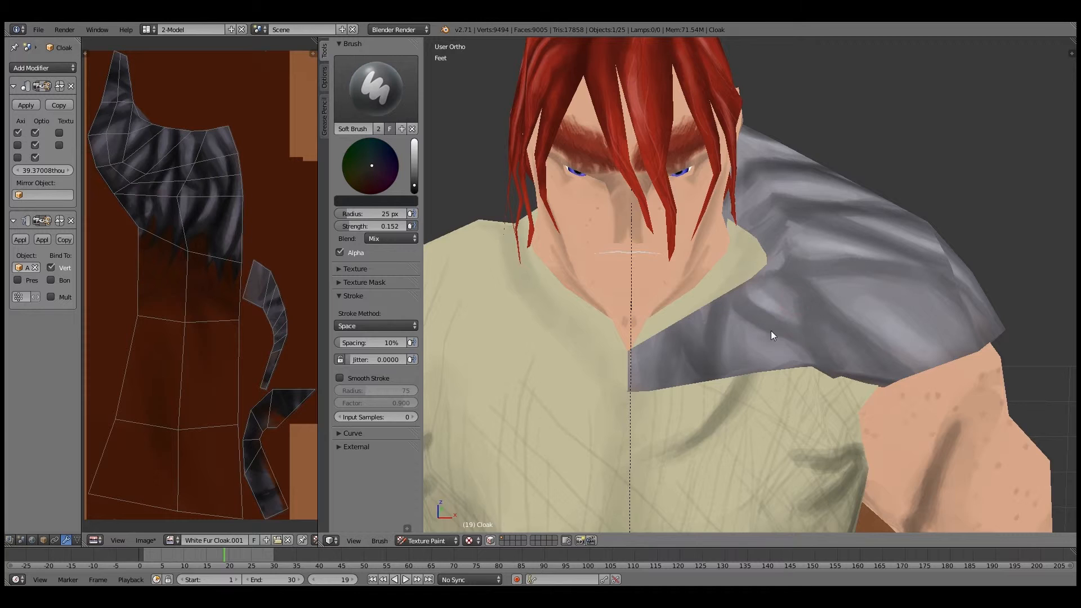
middle_click_drag(750, 357, 775, 299)
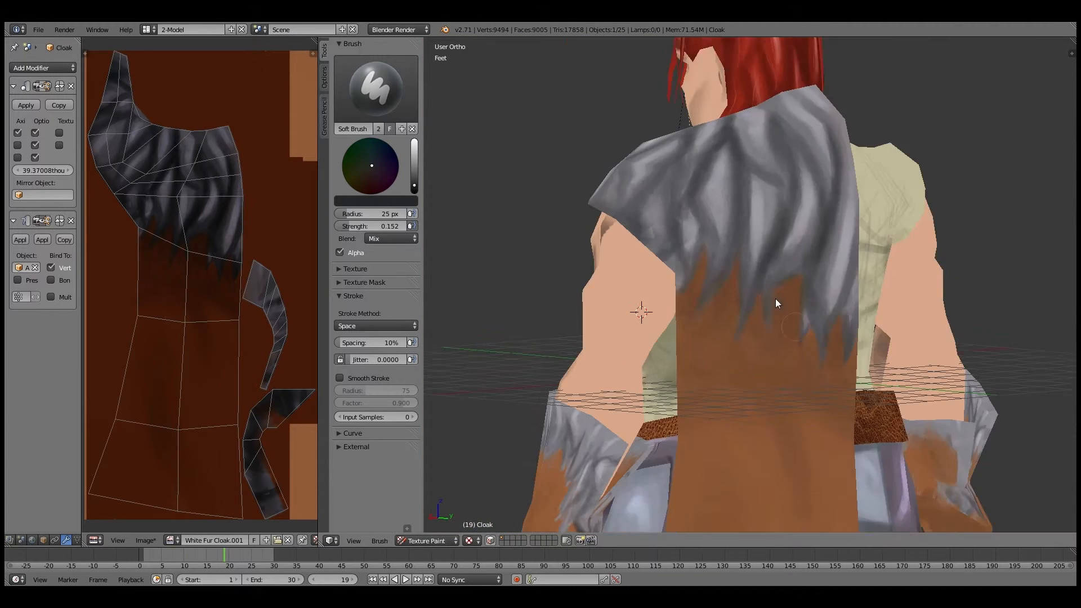
Step: Sample the cloth brown, darken it, set the radius to 38 px and paint soft diagonal fold shadows from waist to hem
scroll(775, 298, "up", 1)
mouse_move(796, 415)
middle_mouse_down("shift")
mouse_move(724, 254)
mouse_move(719, 130)
middle_mouse_up("shift")
scroll(720, 130, "down", 1)
key("s")
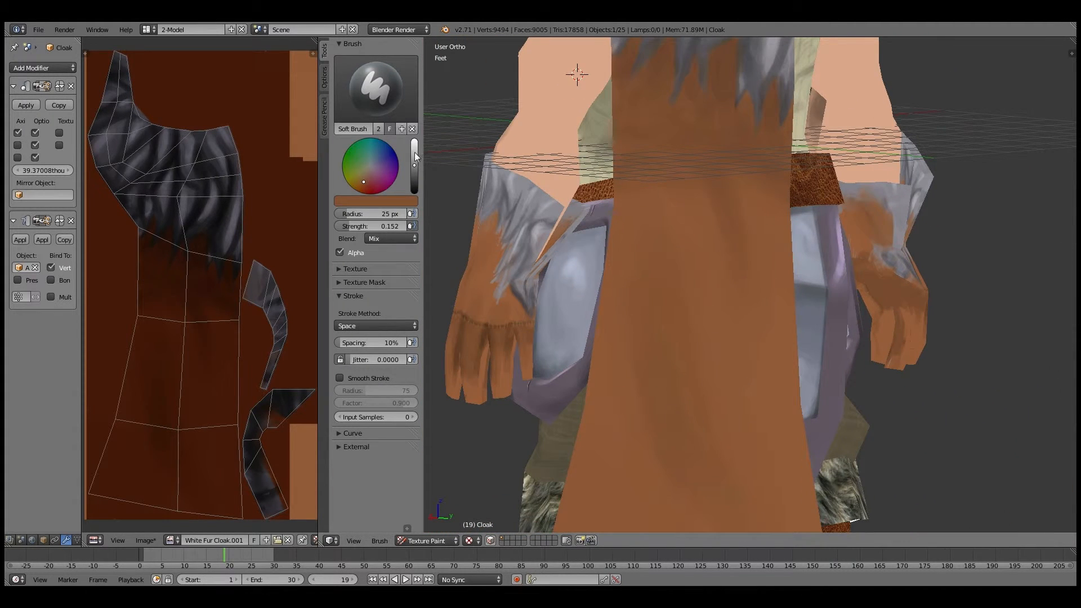
left_click(414, 173)
key("f")
left_click(626, 326)
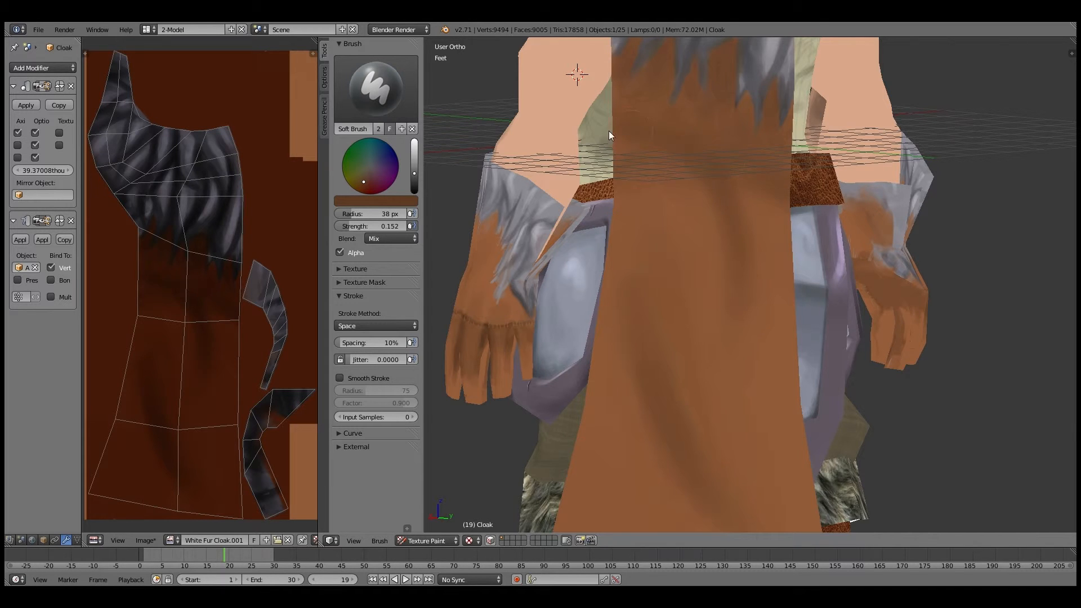
middle_click_drag(609, 135, 683, 220)
middle_click_drag(649, 272, 639, 343)
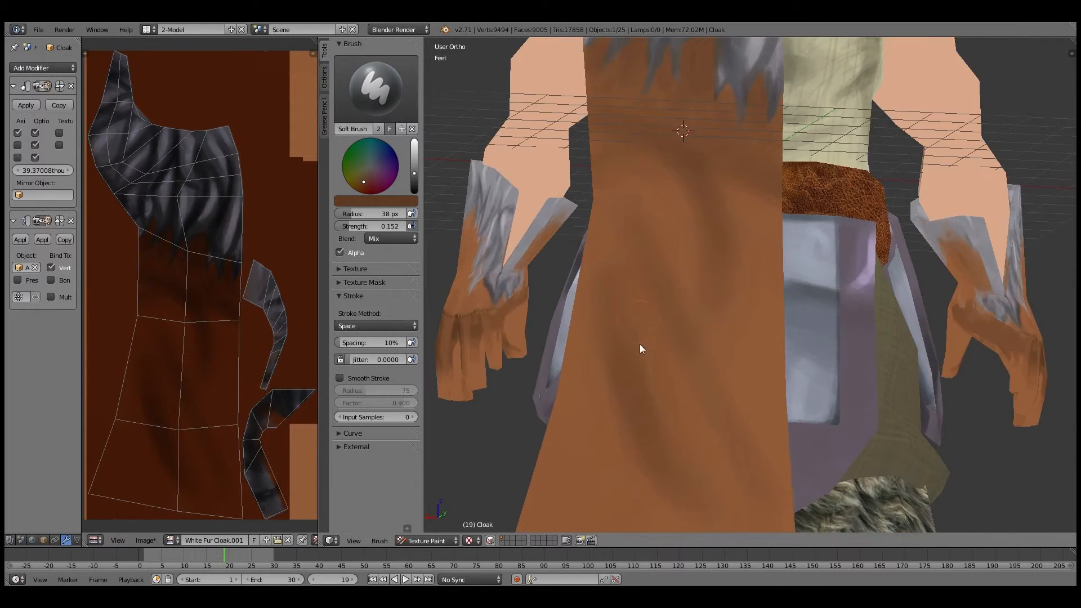
scroll(639, 343, "down", 3)
middle_click_drag(686, 416, 715, 360, "shift")
scroll(650, 350, "up", 2)
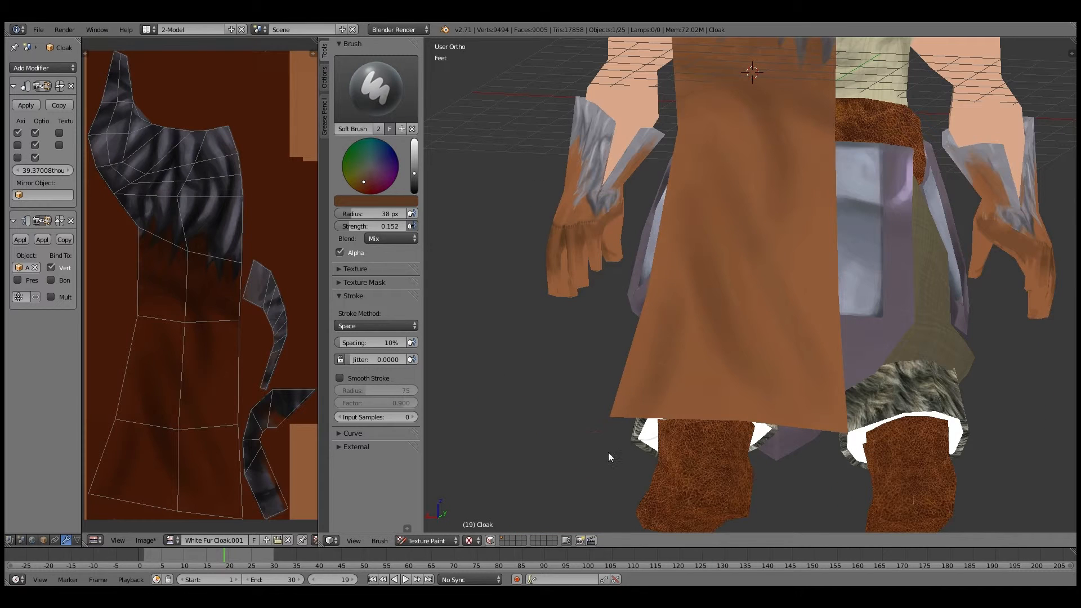
Step: Switch to a light tan with a 16 px radius and paint thin highlights beside the fold shadows on the lower cloak
mouse_move(608, 451)
middle_mouse_down()
mouse_move(661, 374)
mouse_move(687, 364)
middle_mouse_up()
left_click_drag(414, 171, 414, 150)
left_click(365, 175)
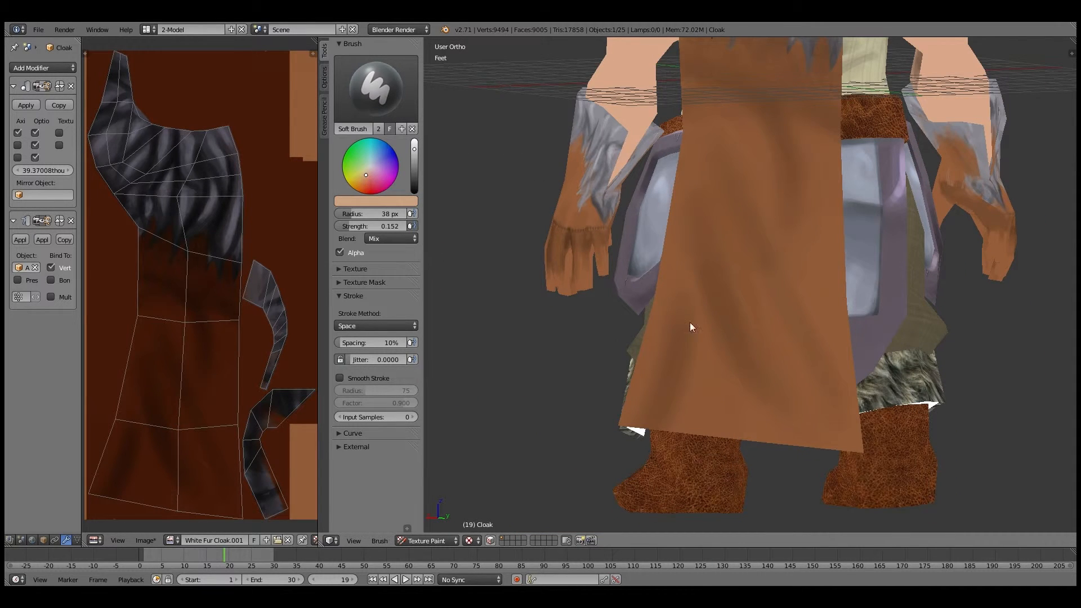
middle_click_drag(691, 323, 767, 170)
key("f")
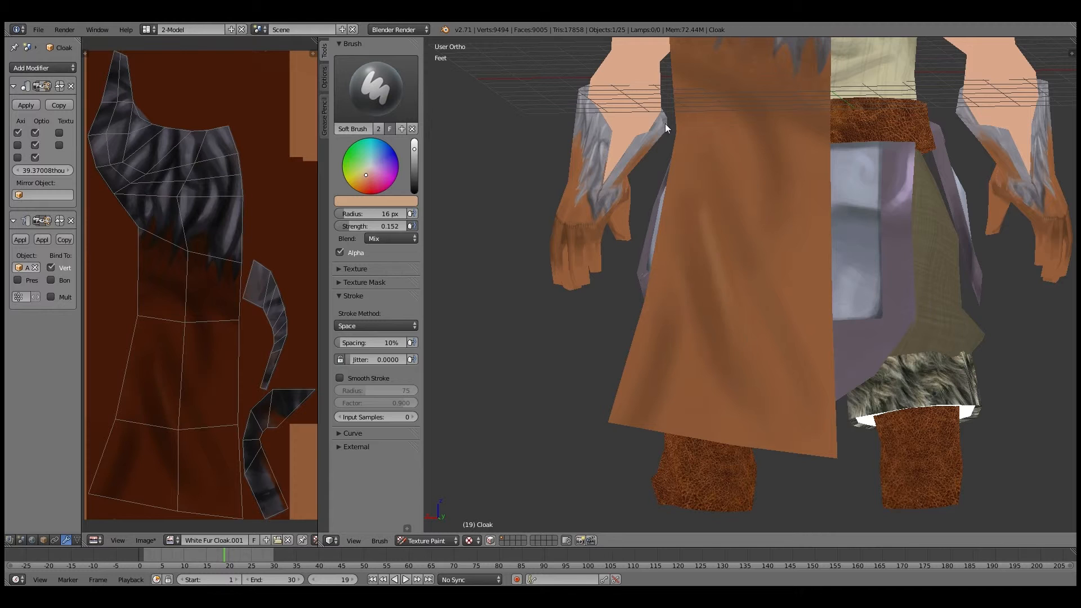
middle_click_drag(639, 158, 792, 187)
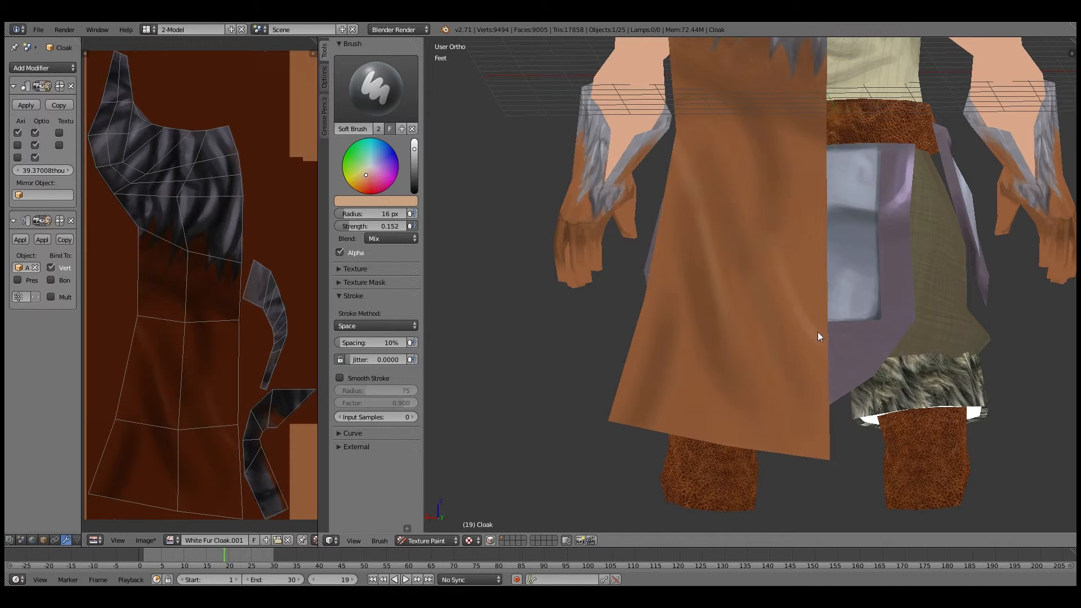
middle_click_drag(818, 336, 760, 181)
mouse_move(779, 248)
middle_mouse_down()
mouse_move(708, 215)
mouse_move(704, 397)
middle_mouse_up()
Step: Resample and lighten the brown, set the radius to 32 px and add broader soft highlights to the folds near the hem
key("s")
left_click_drag(416, 163, 414, 144)
key("s")
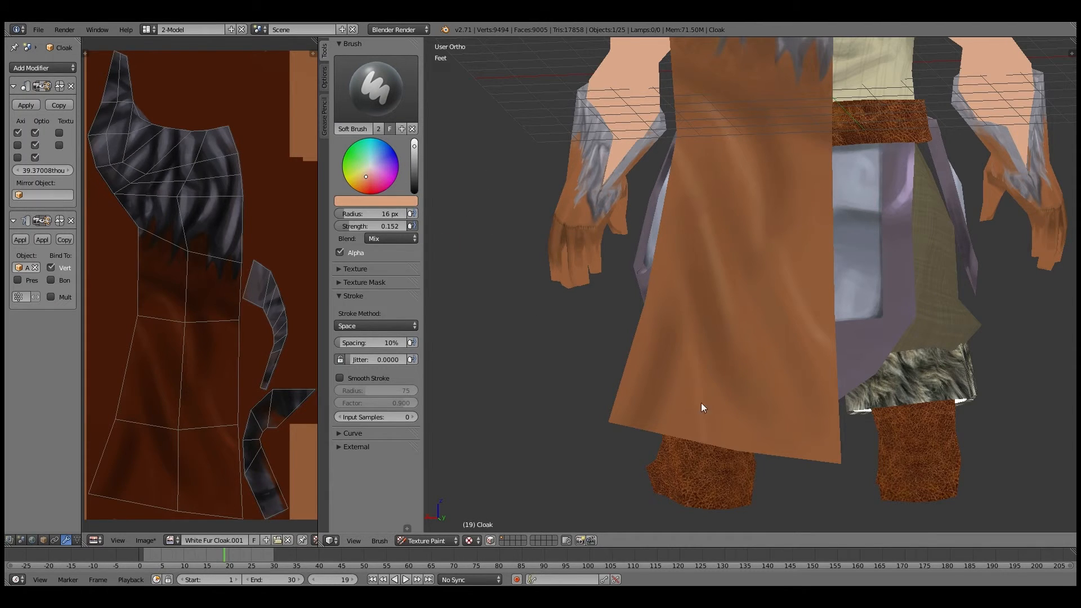
key("f")
left_click(690, 384)
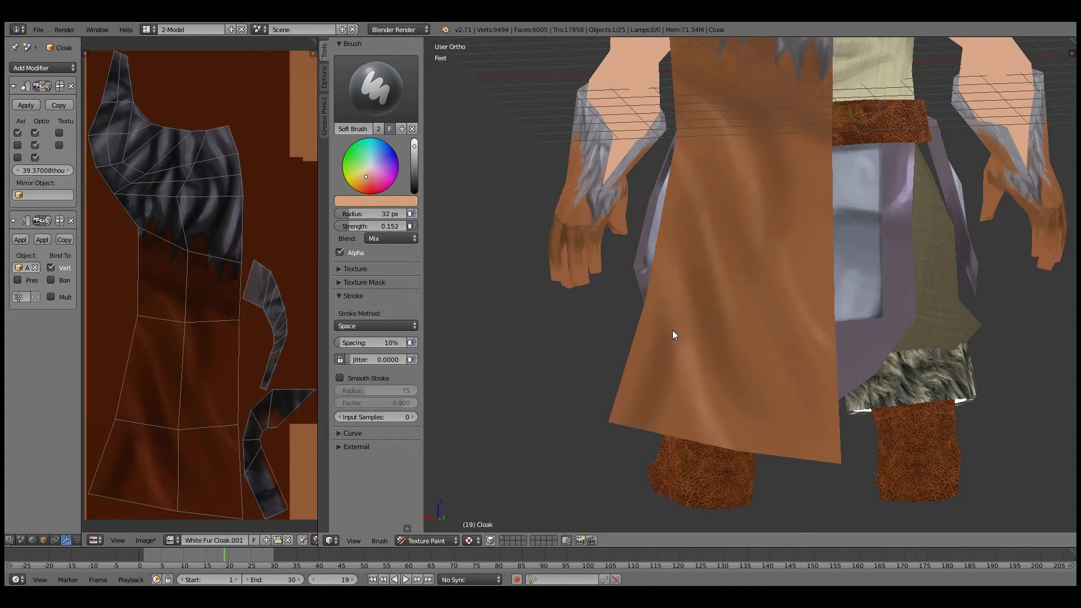
mouse_move(672, 330)
middle_mouse_down()
mouse_move(745, 316)
mouse_move(814, 272)
mouse_move(764, 322)
middle_mouse_up()
Step: Sample the mid brown, enlarge the radius to 40 px and blend the cloth shading between the fur tips and the waist
scroll(552, 241, "up", 5)
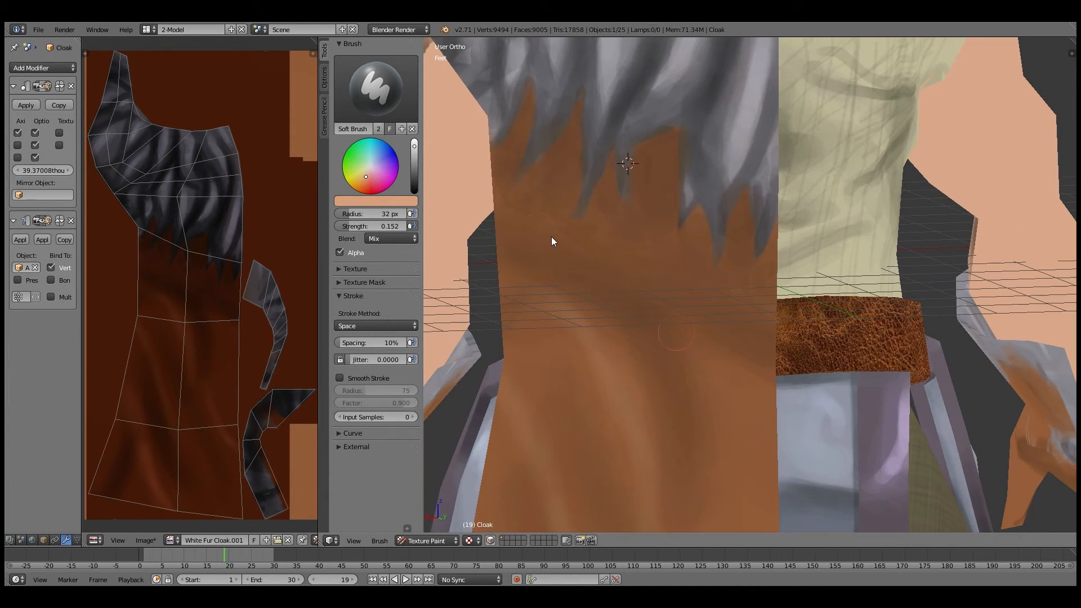
key("s")
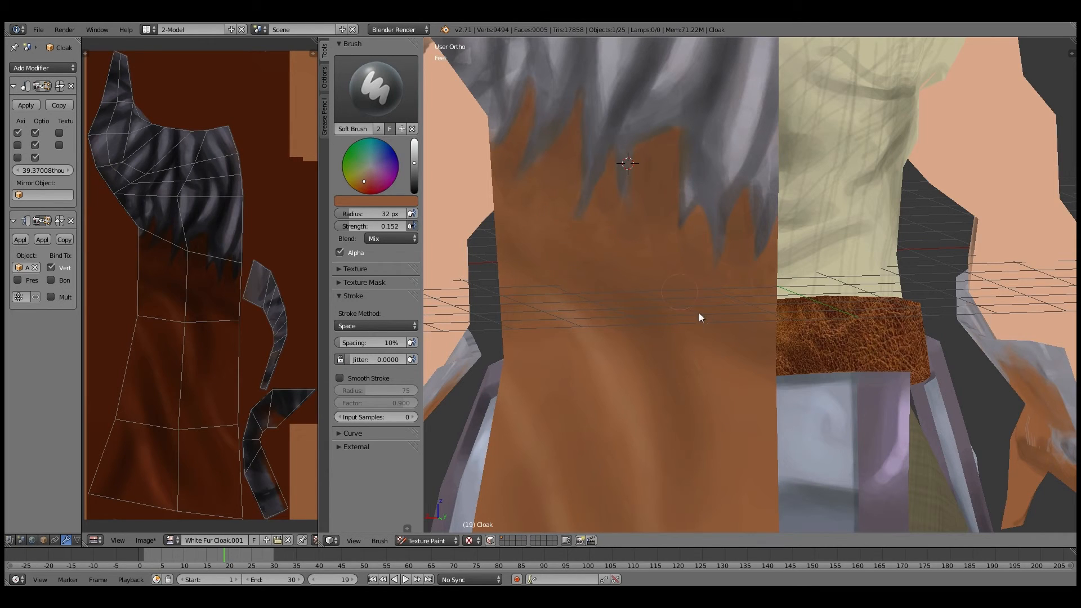
left_click(753, 424)
scroll(677, 355, "down", 7)
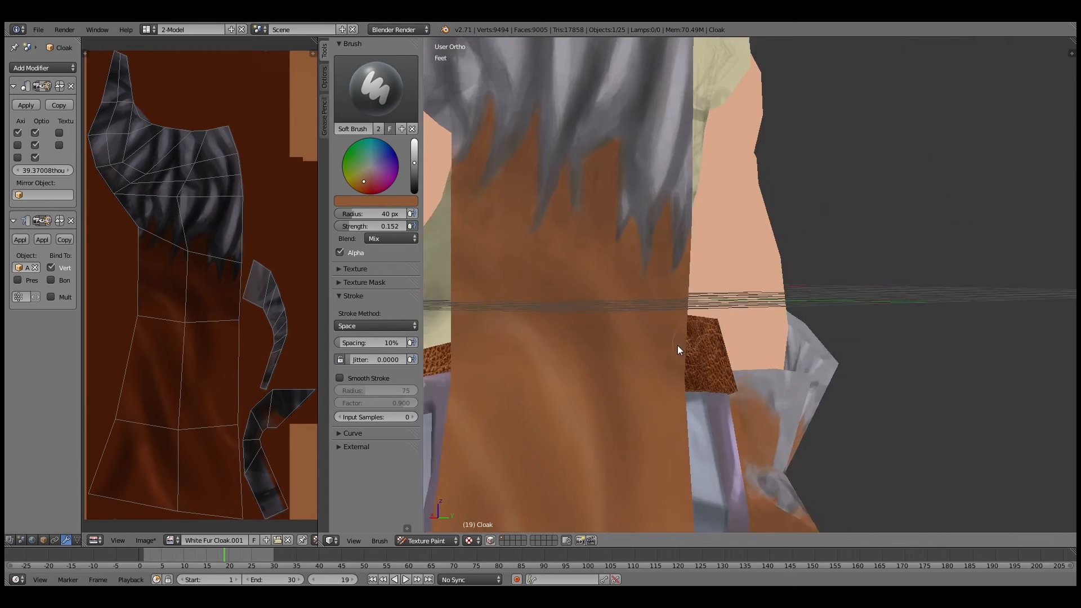
Step: Show the Mirror modifier in the viewport and inspect the full cloak from the back and front
middle_click_drag(662, 374, 592, 364)
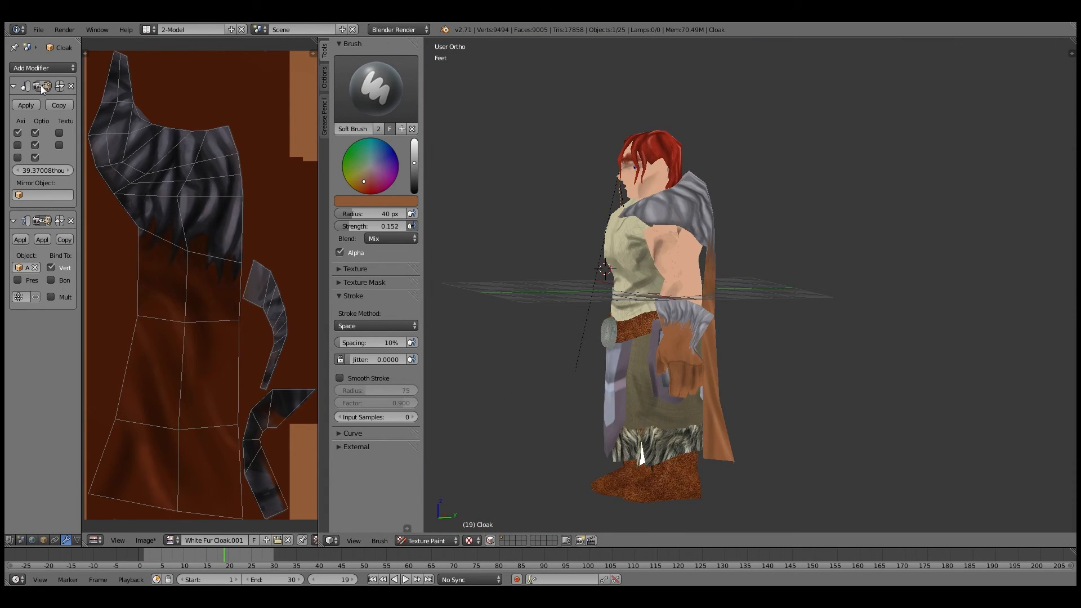
middle_click_drag(716, 285, 642, 321)
scroll(717, 329, "up", 5)
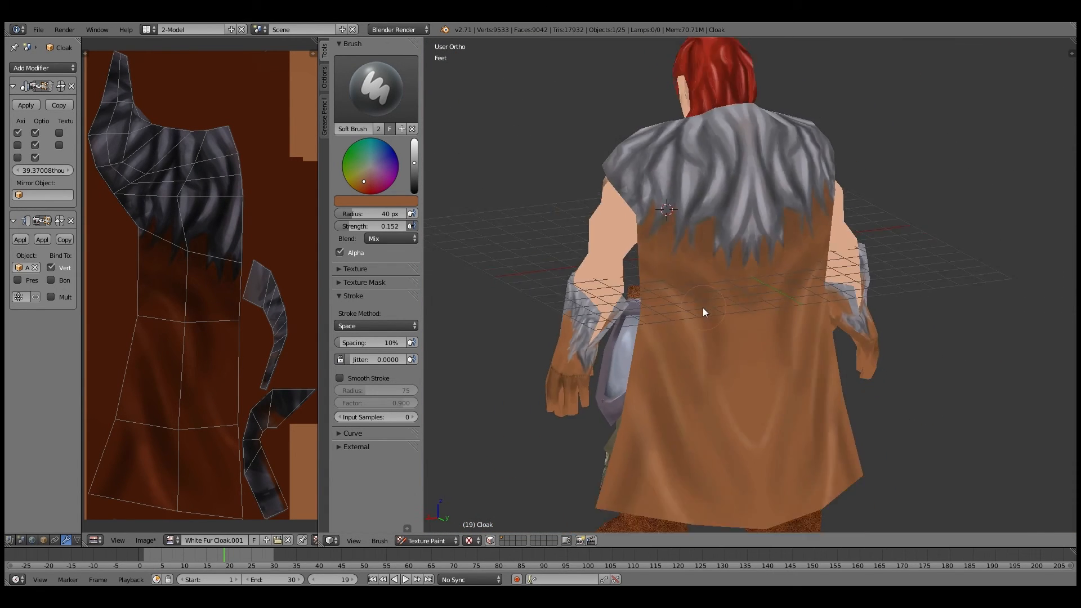
scroll(705, 309, "up", 6)
scroll(714, 268, "down", 8)
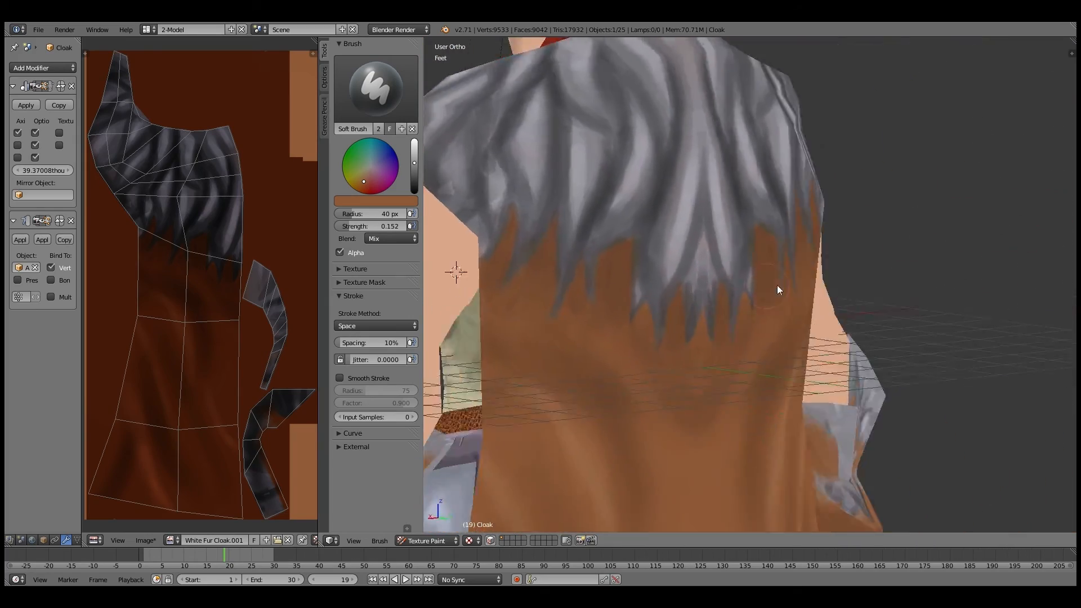
middle_click_drag(784, 313, 808, 314)
scroll(808, 314, "up", 2)
scroll(788, 292, "up", 4)
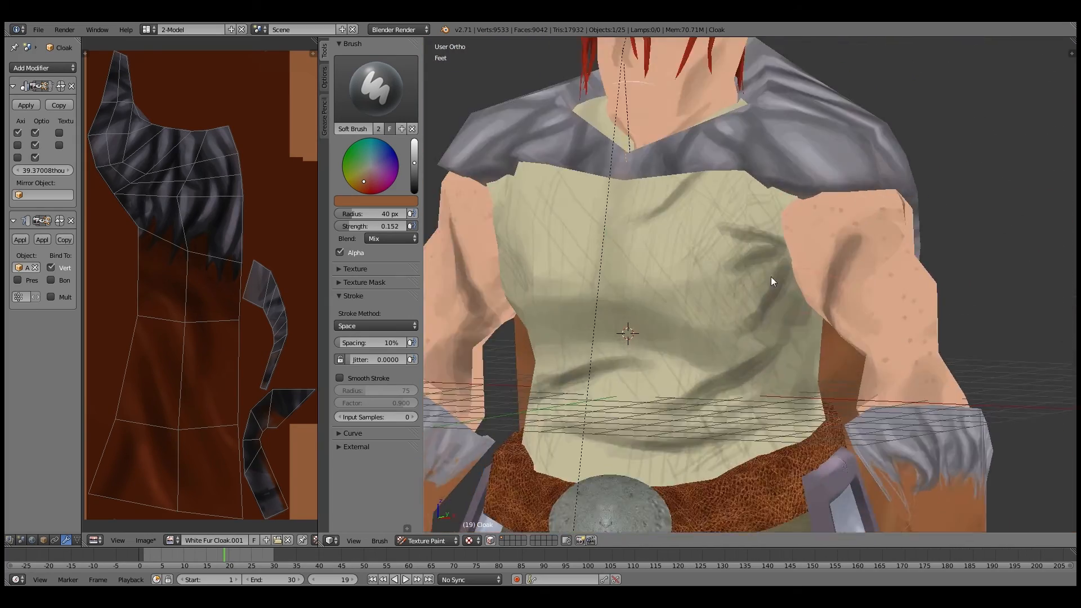